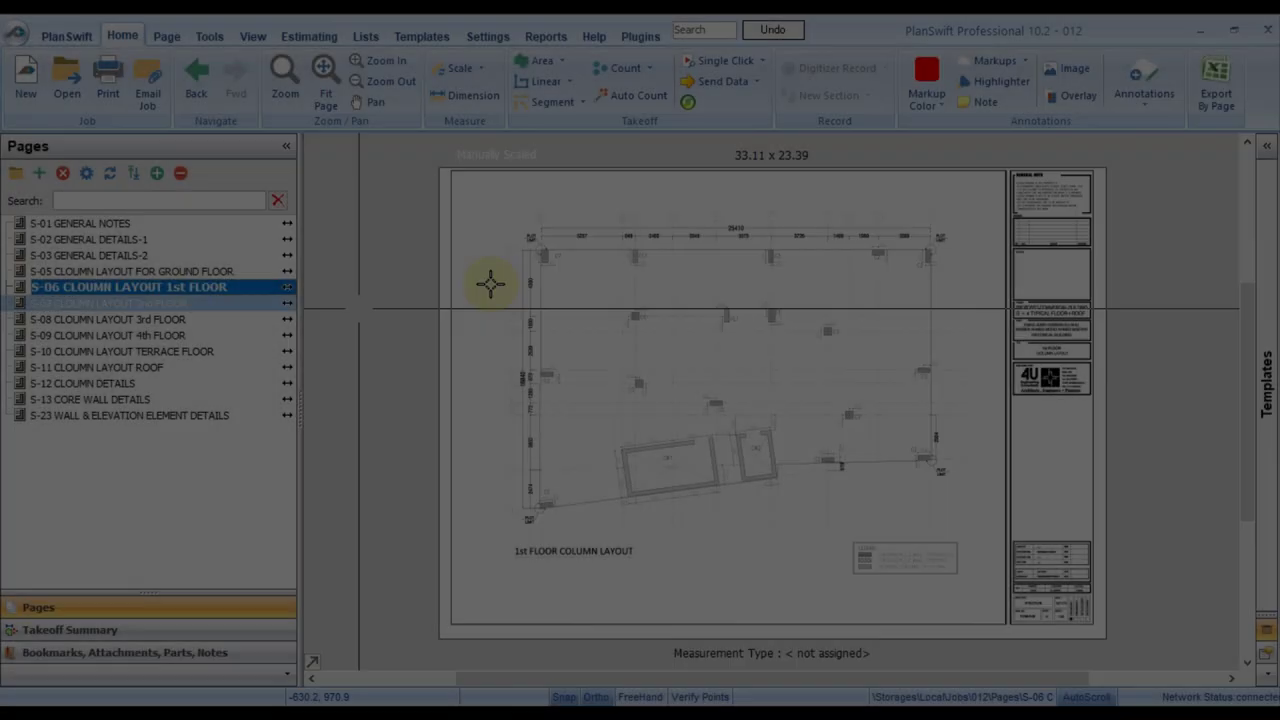
# Step: Zoom and pan the 1st-floor plan, then move up to page S-05, the ground-floor column layout
pyautogui.scroll(2, 695, 262)
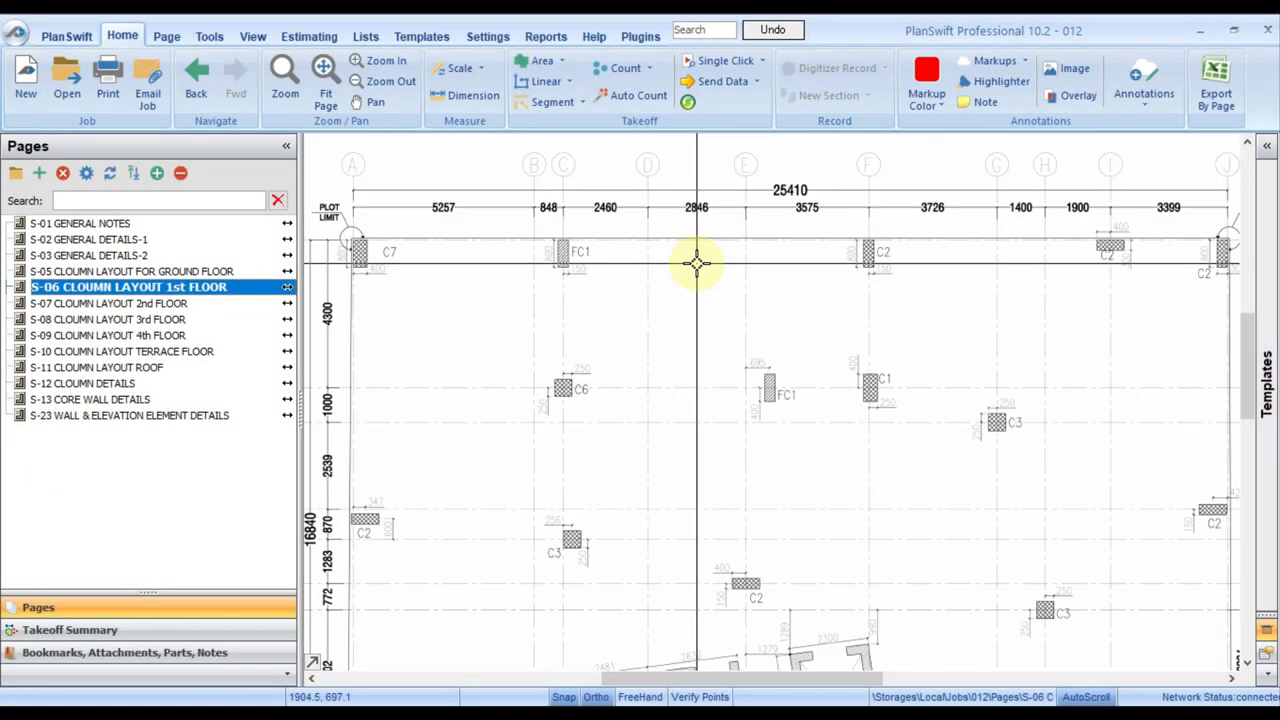
pyautogui.moveTo(714, 314); pyautogui.dragTo(754, 383)
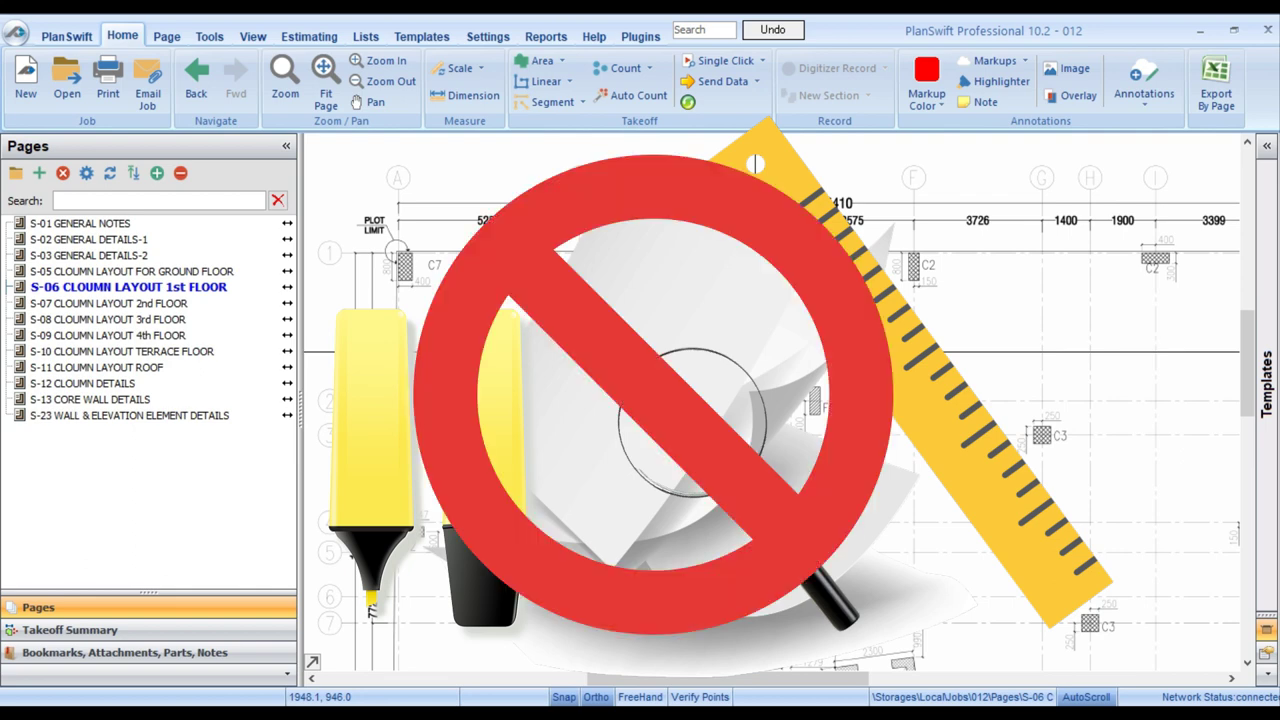
pyautogui.press('pageup')
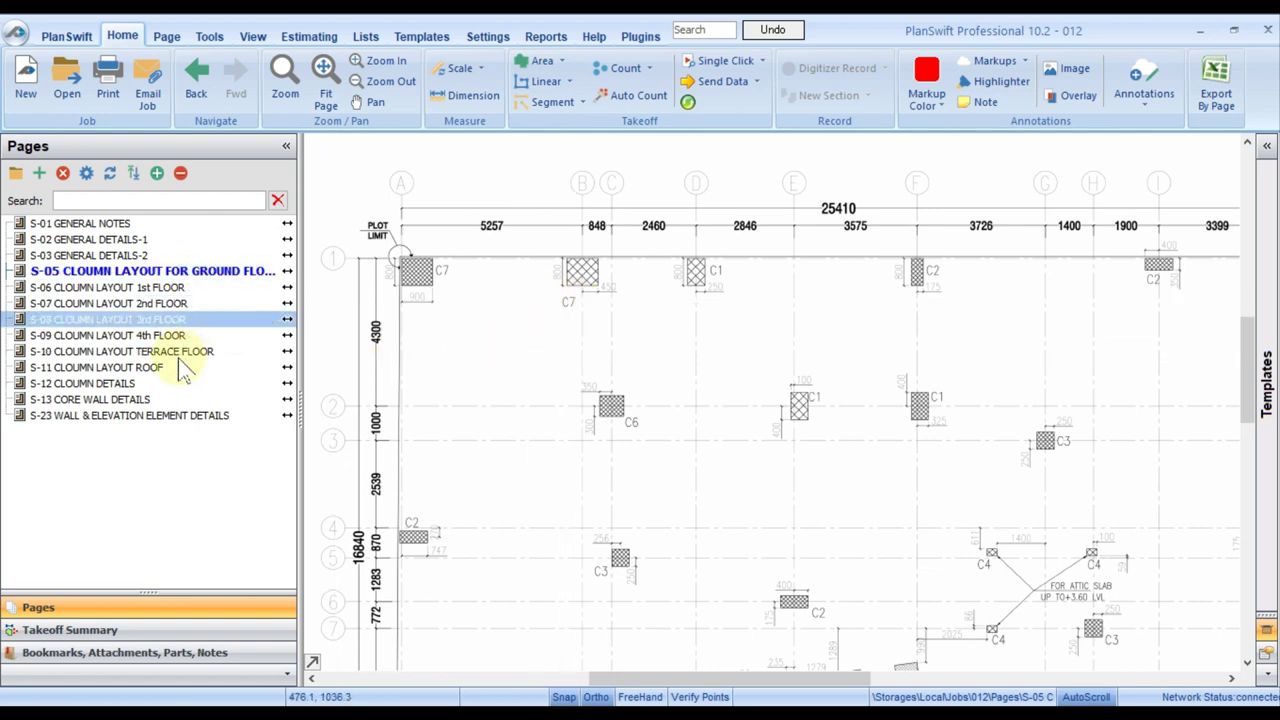
pyautogui.click(168, 287)
pyautogui.click(165, 303)
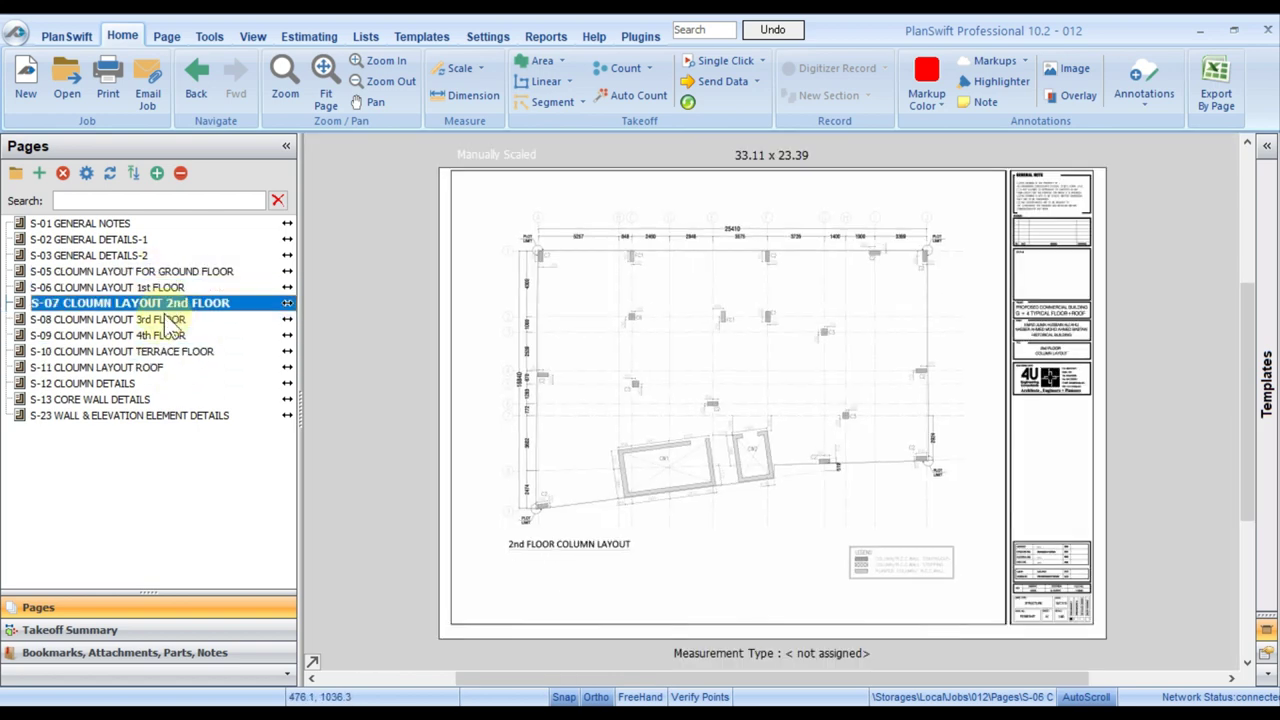
pyautogui.click(166, 319)
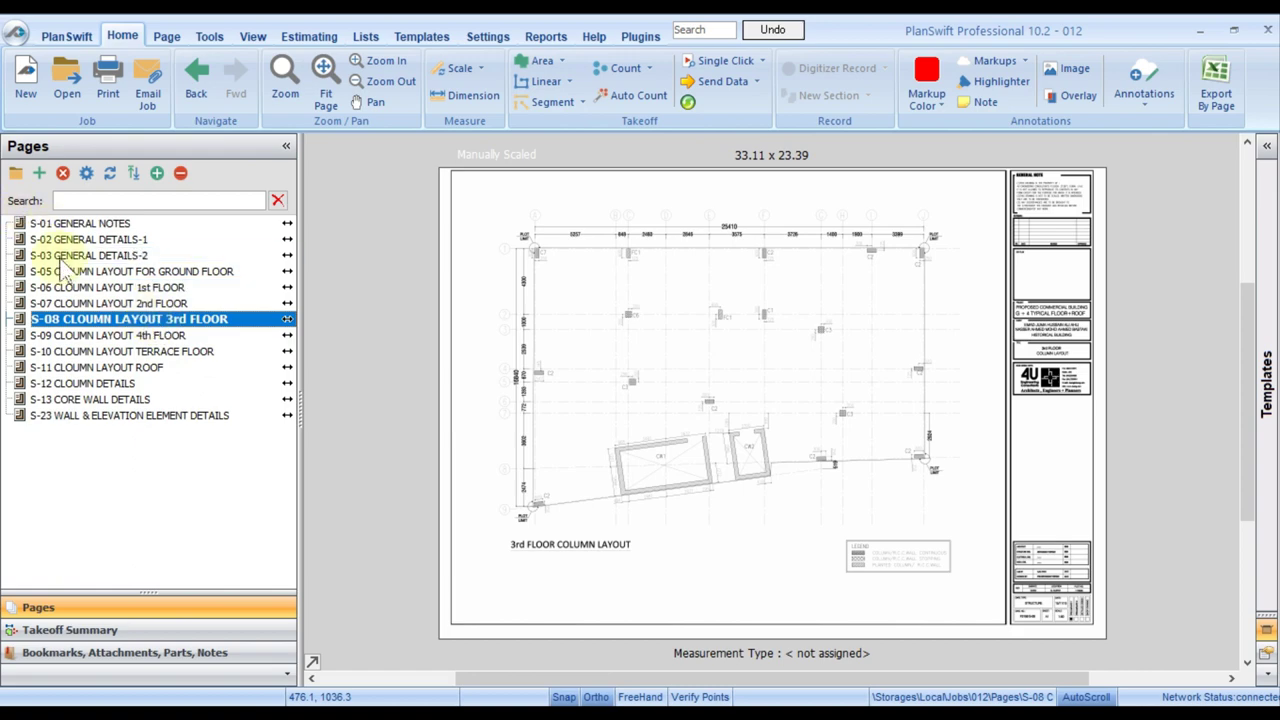
pyautogui.scroll(3, 620, 265)
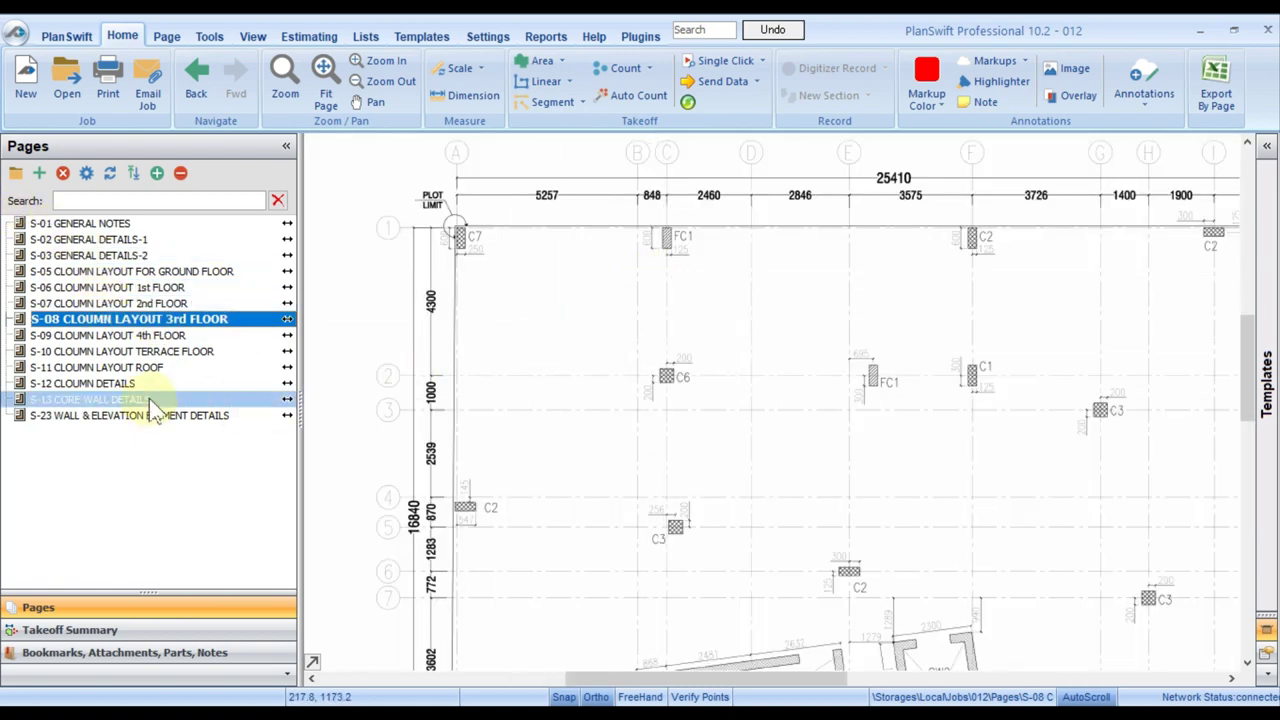
pyautogui.click(190, 383)
pyautogui.scroll(3, 560, 235)
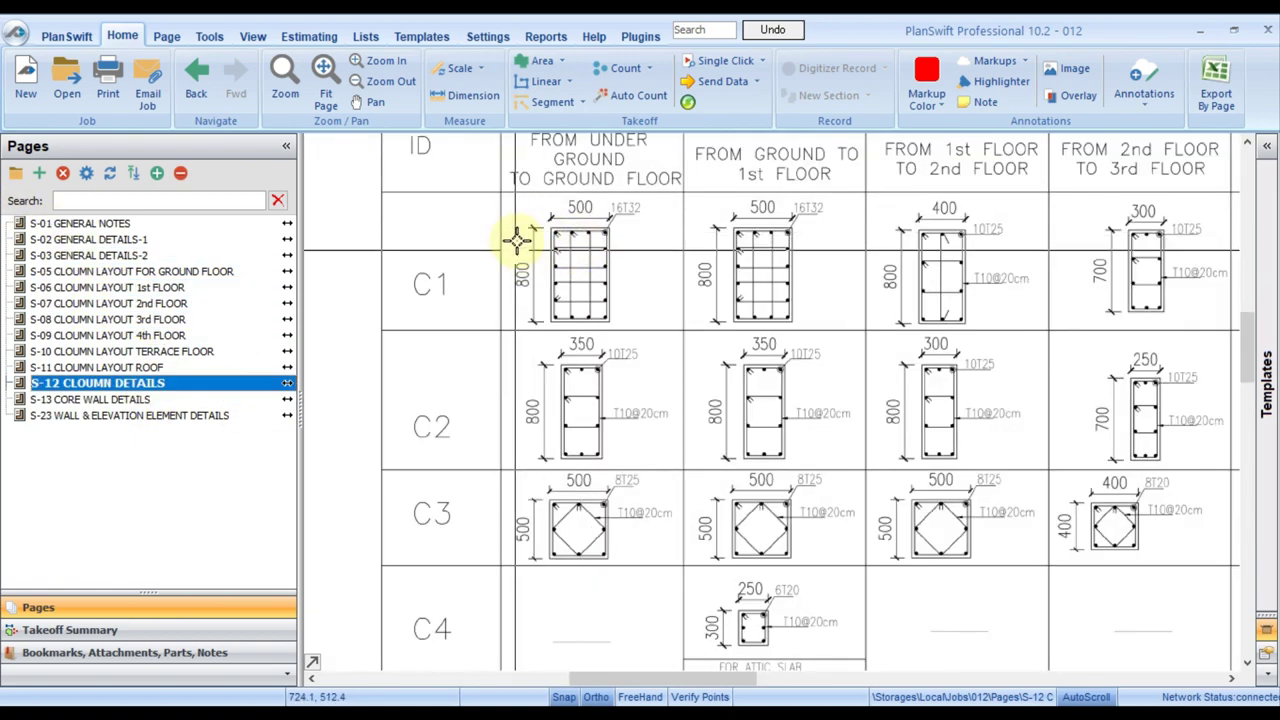
pyautogui.click(147, 399)
pyautogui.click(230, 415)
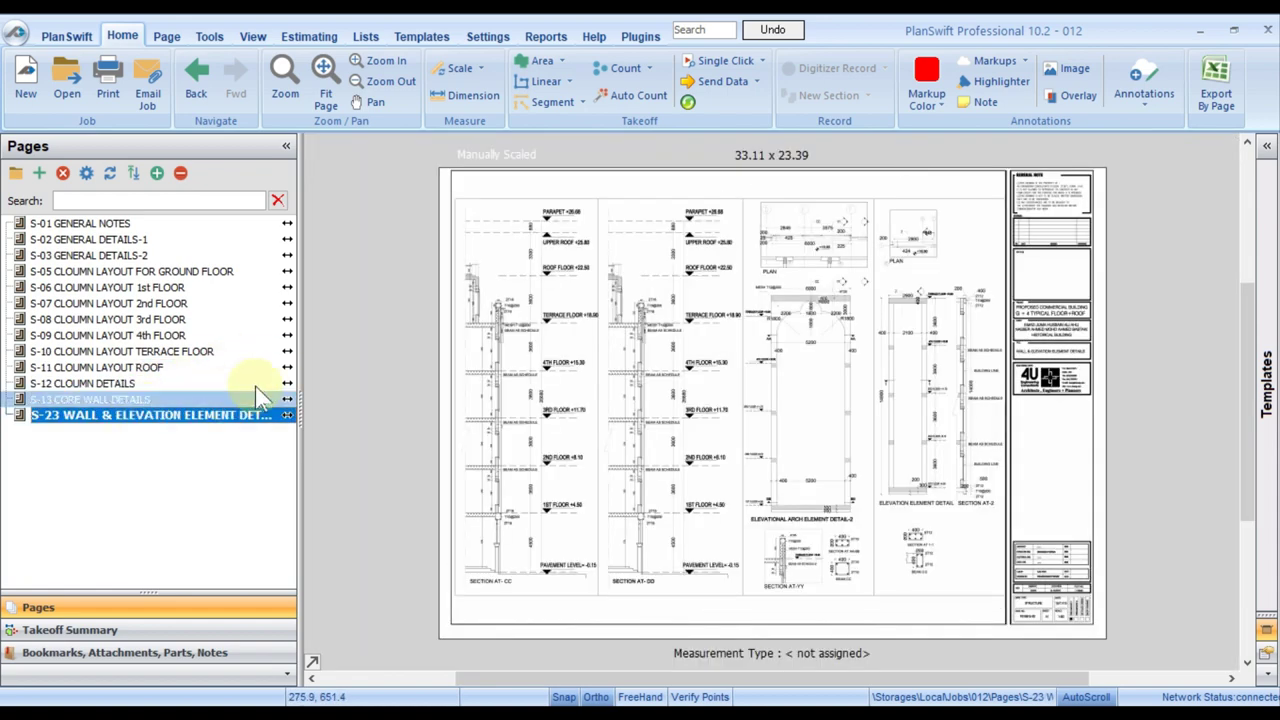
pyautogui.scroll(5, 496, 281)
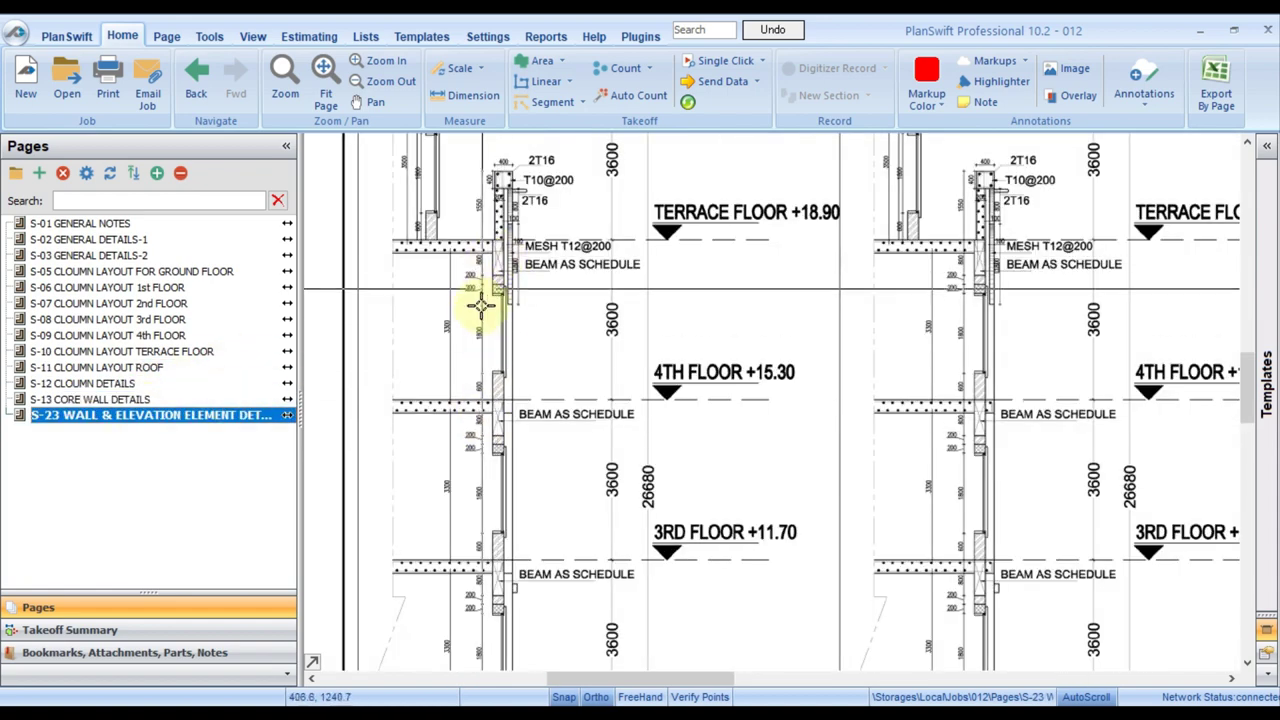
pyautogui.scroll(2, 445, 301)
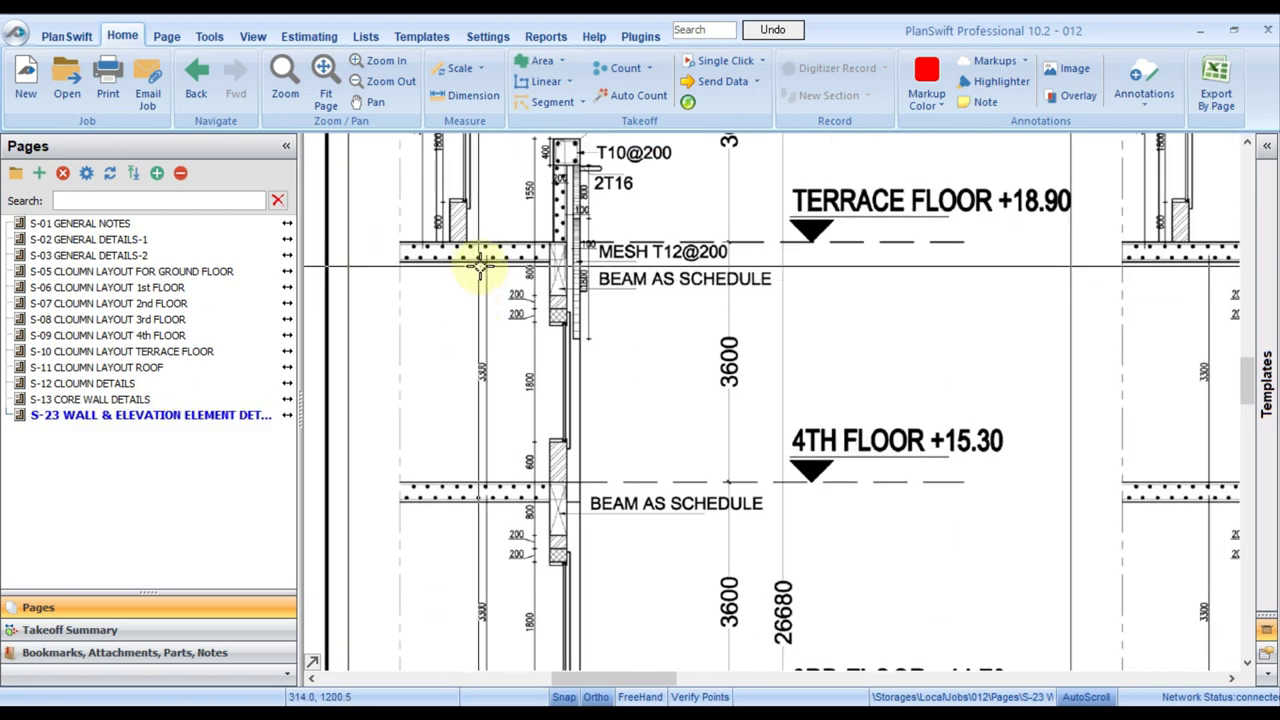
pyautogui.click(122, 272)
pyautogui.scroll(4, 580, 309)
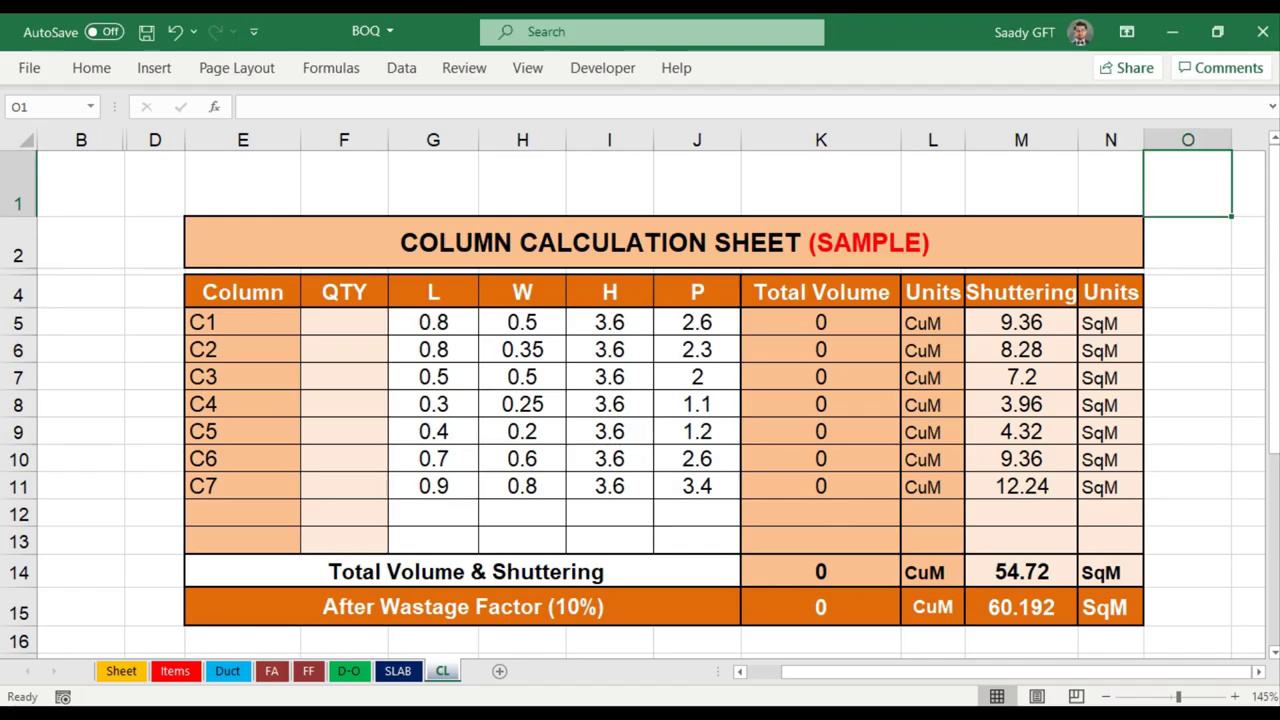
pyautogui.click(356, 326)
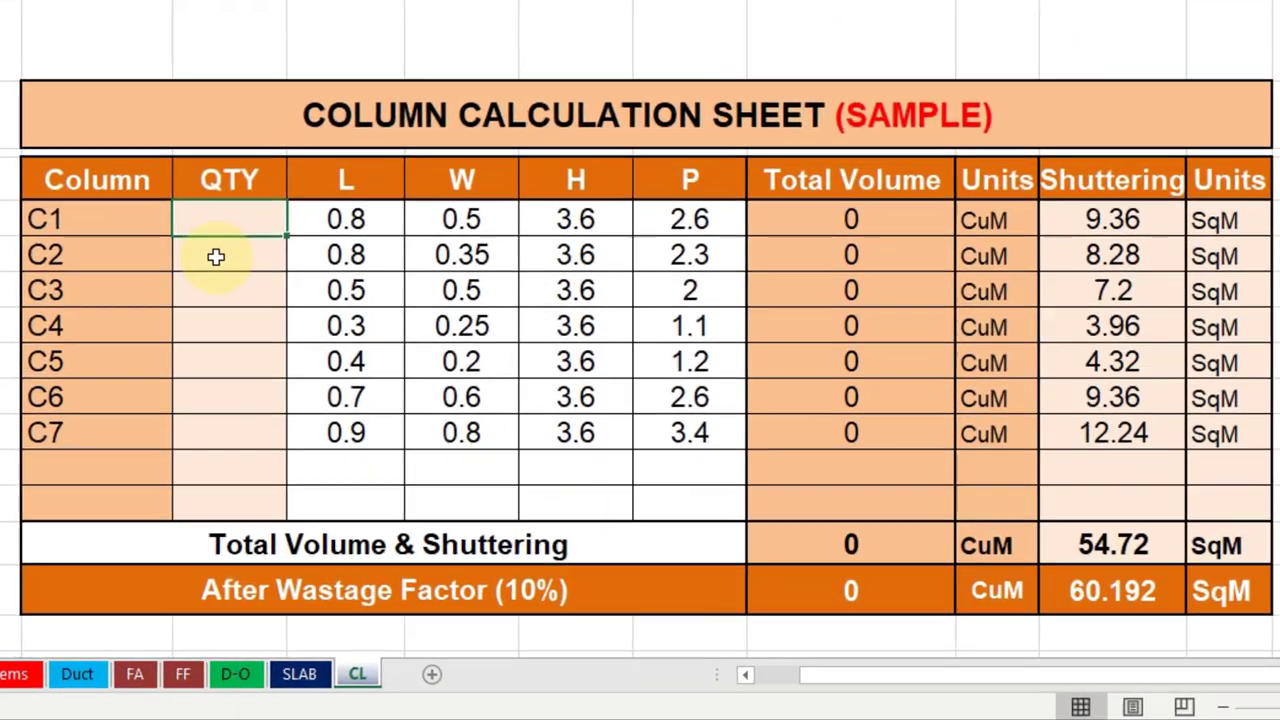
pyautogui.press('Down')
pyautogui.press('Down')
pyautogui.click(238, 358)
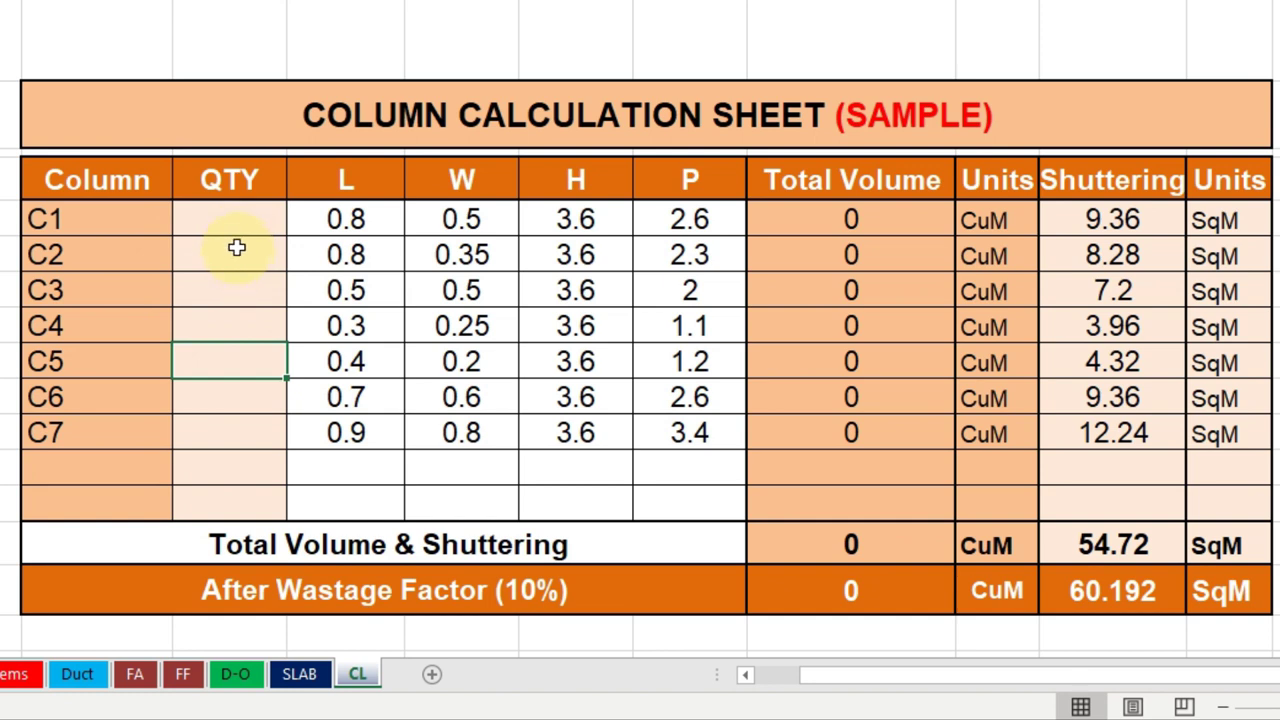
pyautogui.moveTo(234, 224); pyautogui.dragTo(229, 454)
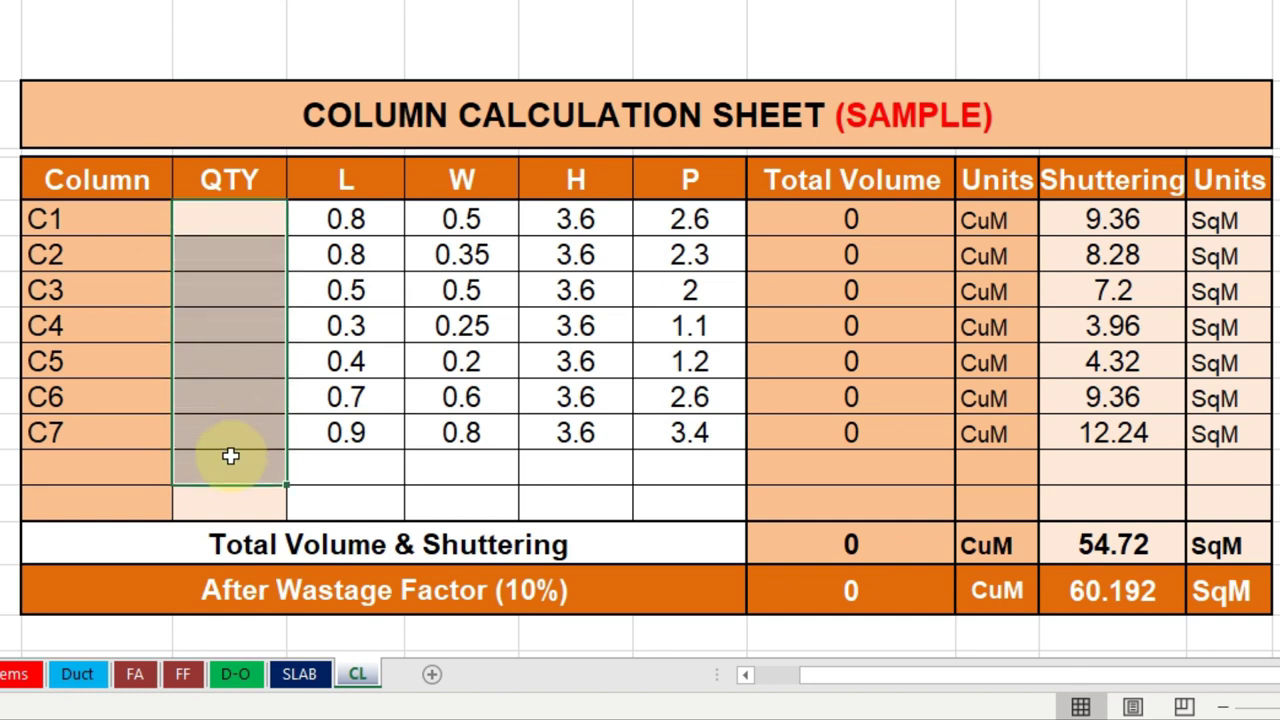
pyautogui.click(358, 232)
pyautogui.moveTo(358, 232); pyautogui.dragTo(567, 437)
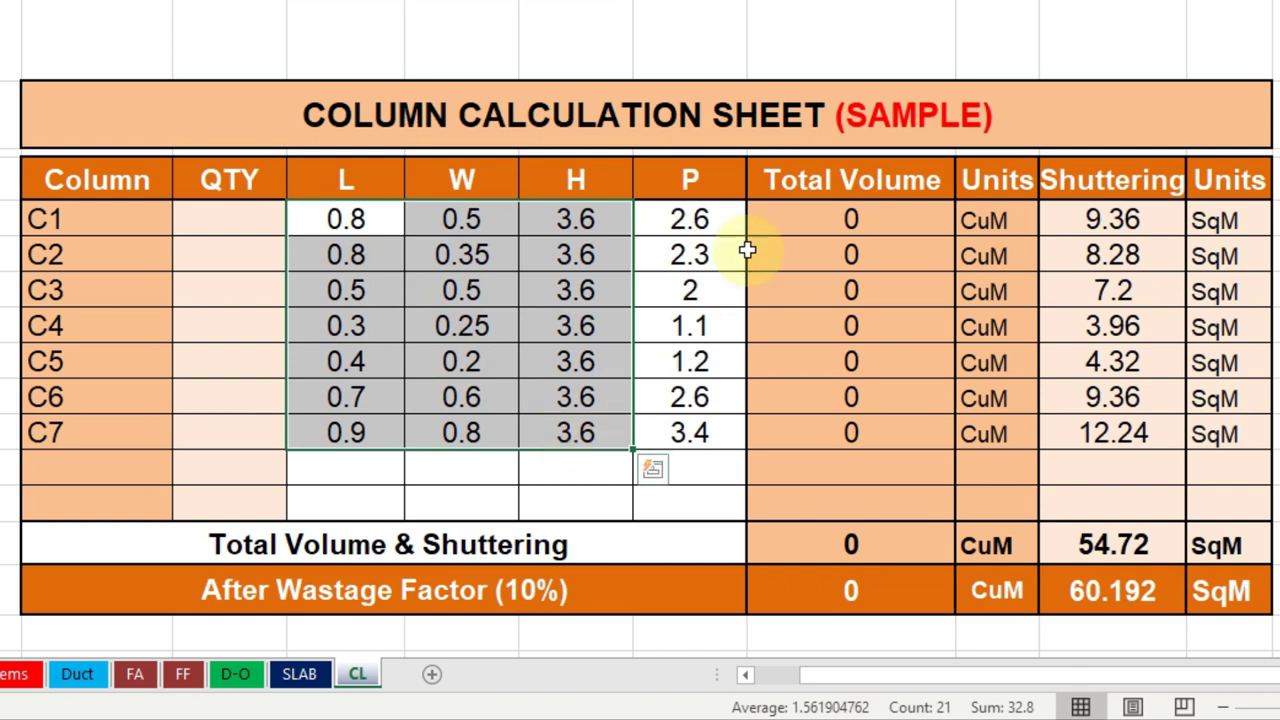
pyautogui.moveTo(712, 220); pyautogui.dragTo(705, 432)
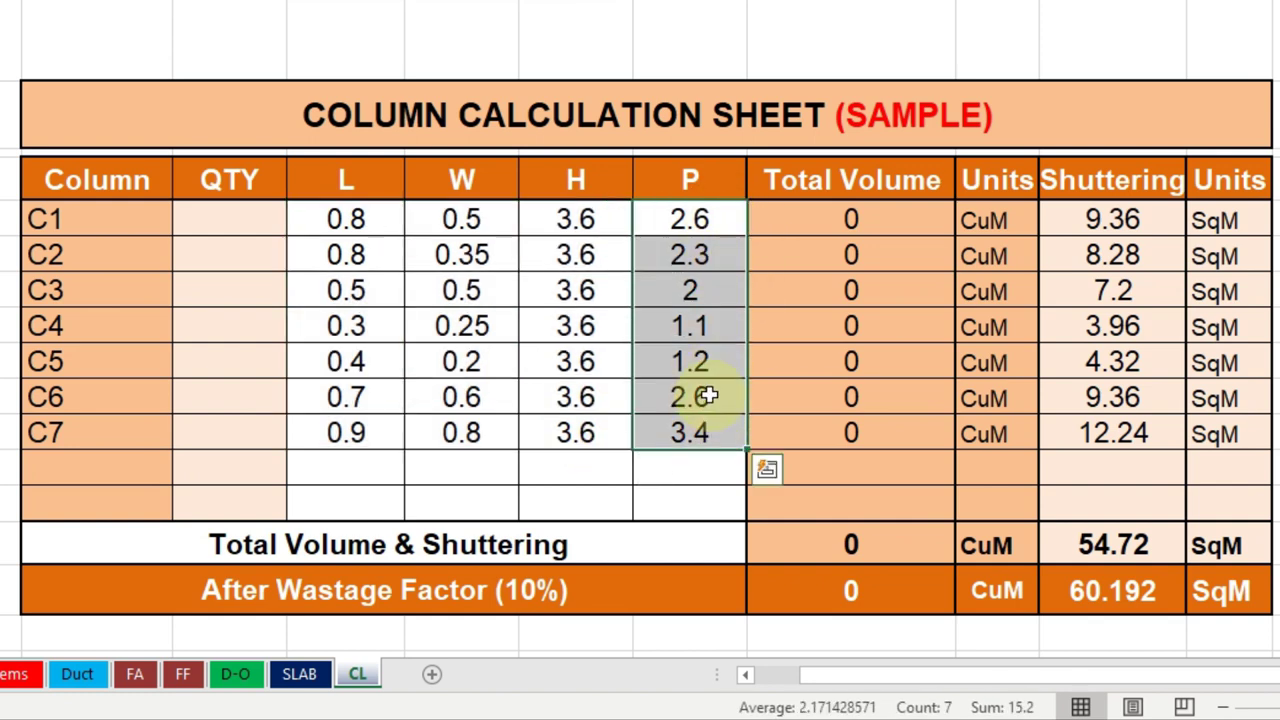
pyautogui.doubleClick(680, 215)
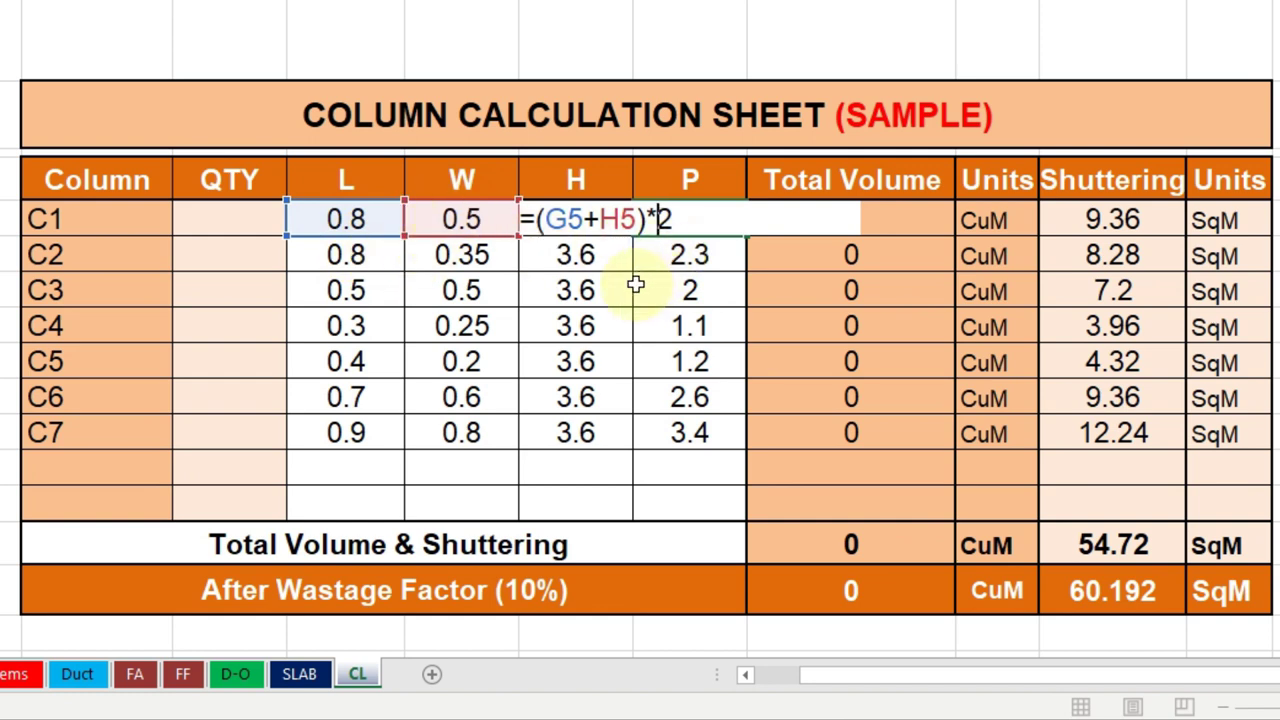
pyautogui.press('Escape')
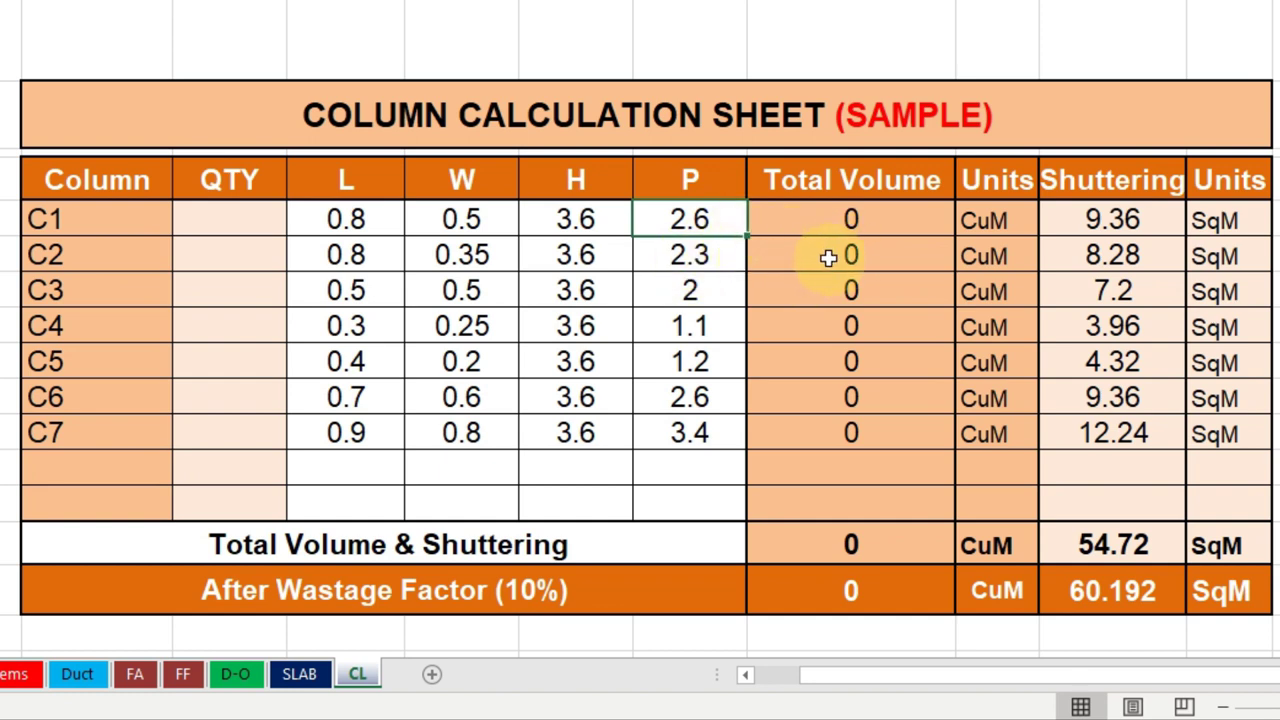
pyautogui.moveTo(600, 217); pyautogui.dragTo(375, 435)
pyautogui.click(836, 220)
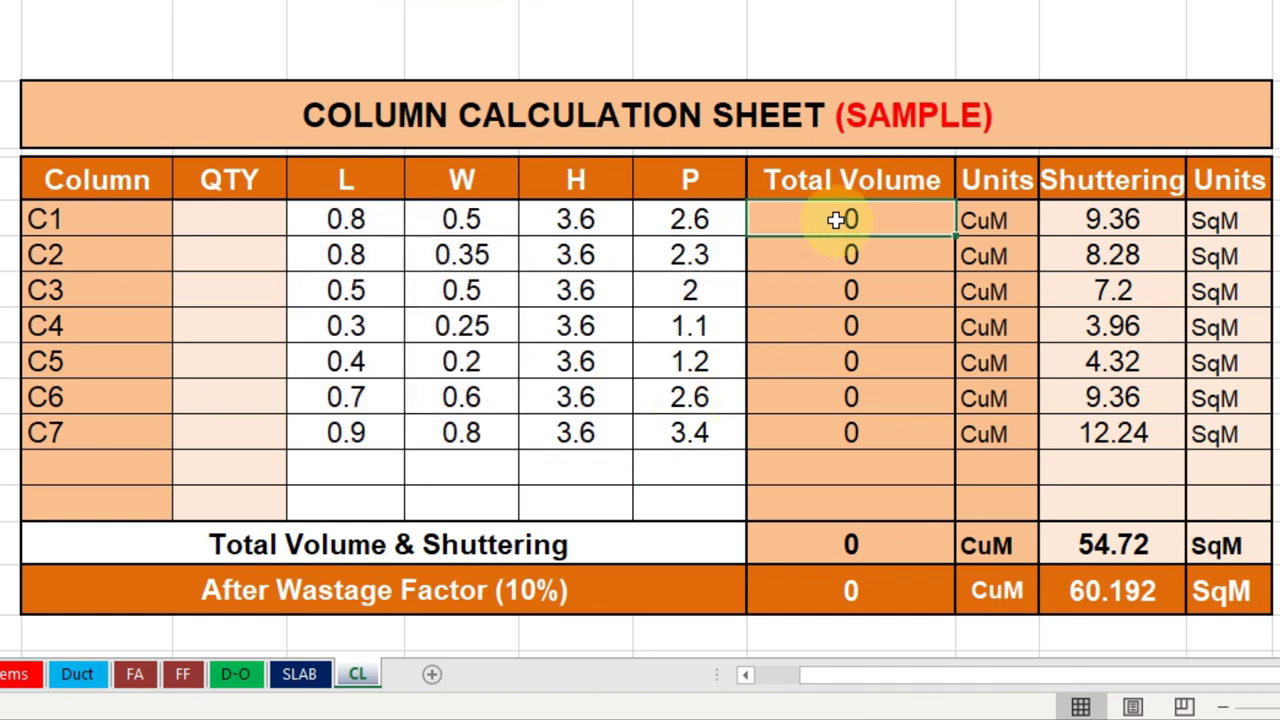
pyautogui.doubleClick(836, 220)
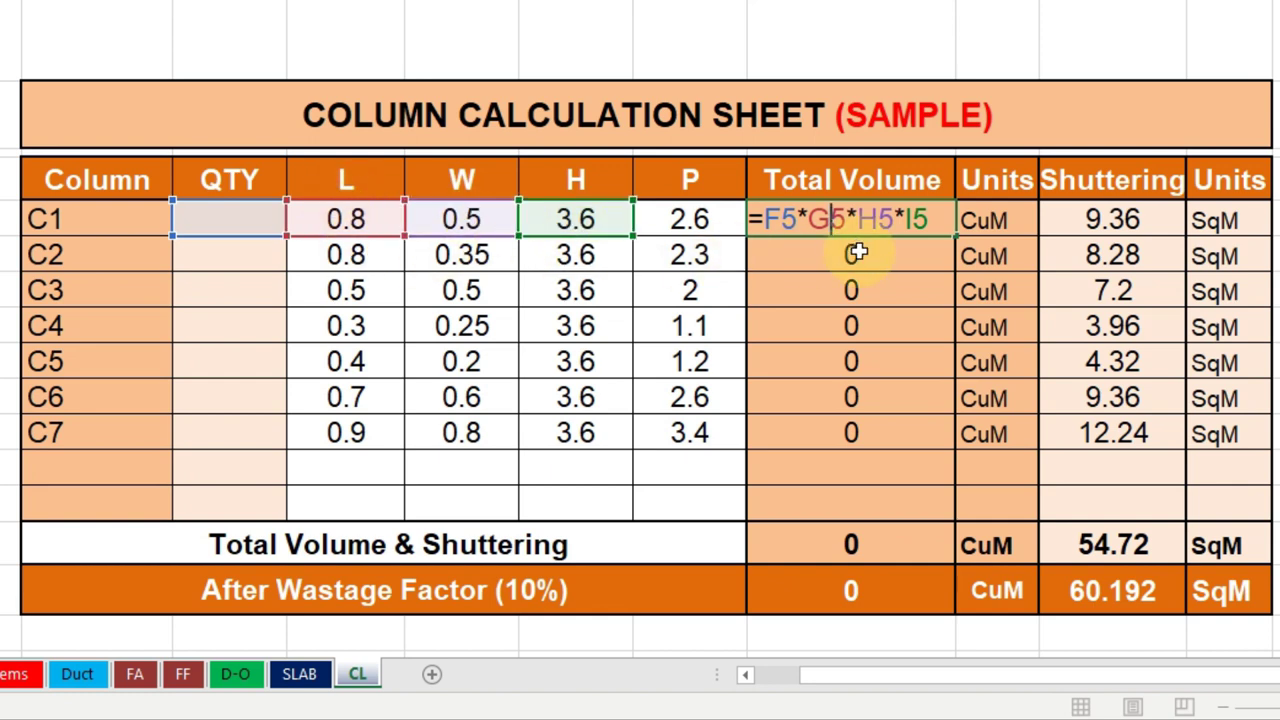
pyautogui.press('Escape')
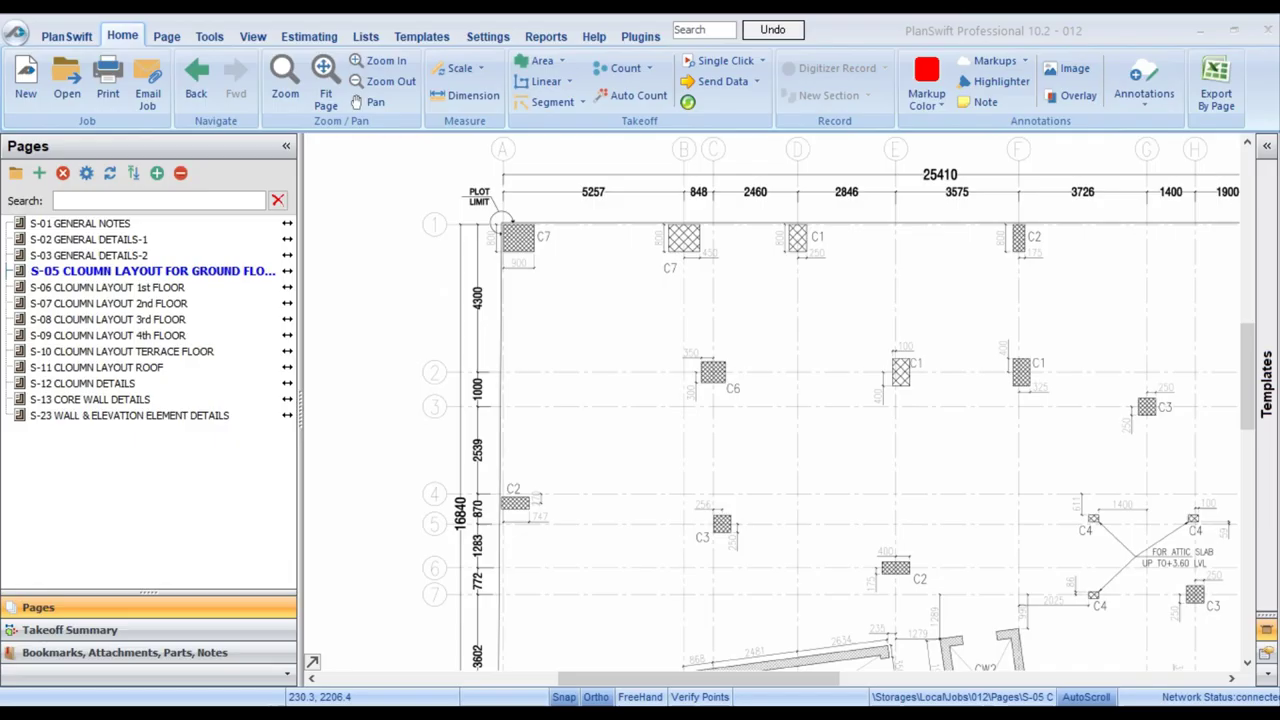
# Step: Open the S-12 column details sheet in PlanSwift and zoom in on it
pyautogui.hotkey('alt', 'Tab')
pyautogui.click(100, 383)
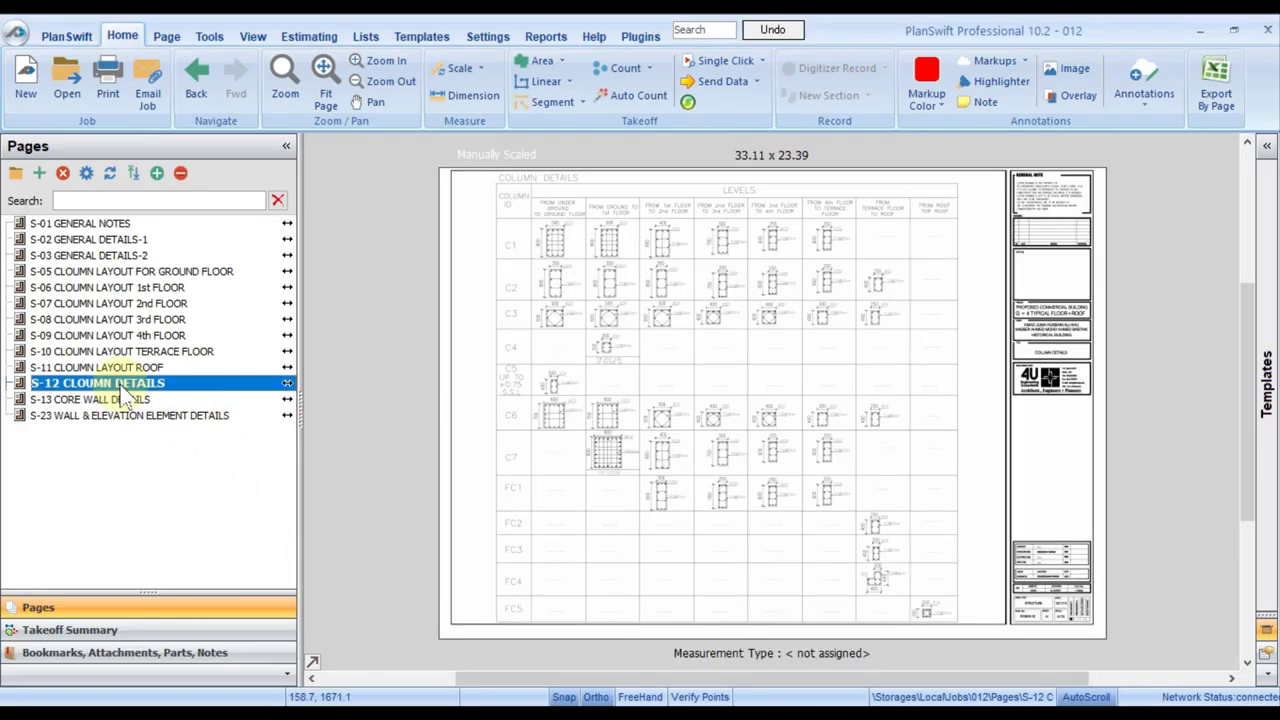
pyautogui.scroll(3, 607, 203)
pyautogui.scroll(2, 607, 203)
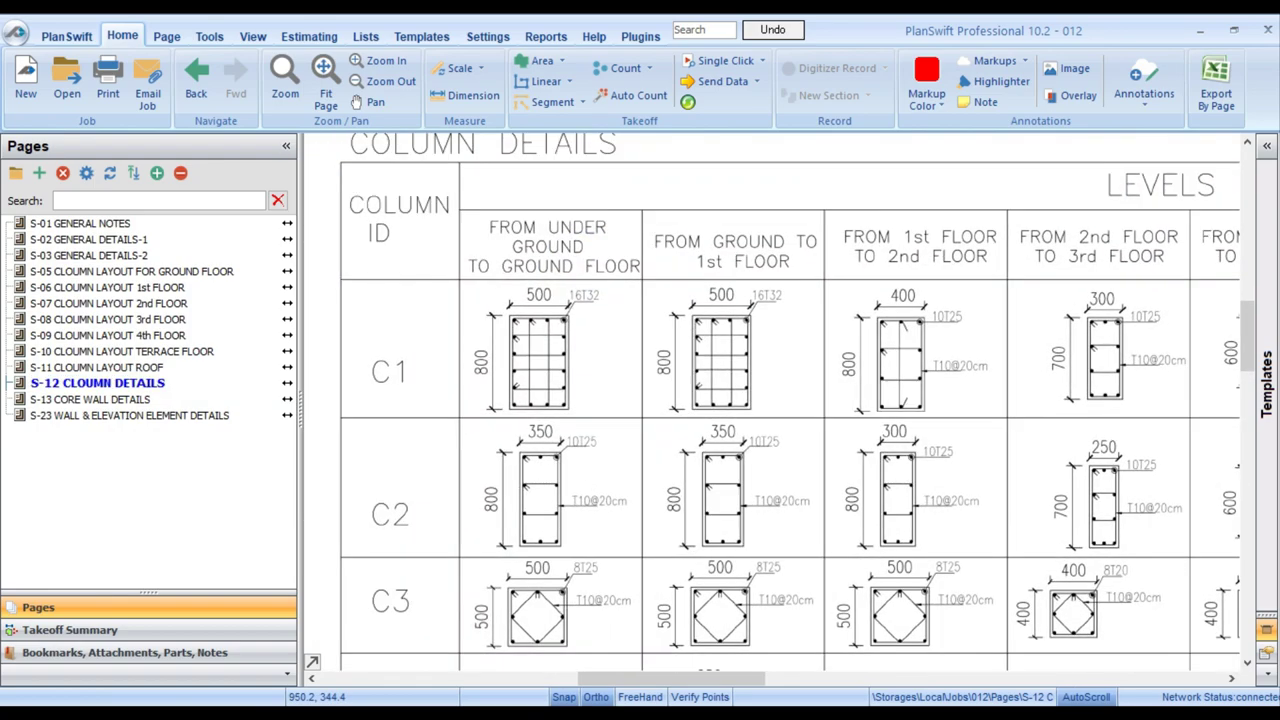
# Step: Shrink the BOQ workbook to a smaller window at 130% zoom, then open sheet S-23
pyautogui.hotkey('alt', 'Tab')
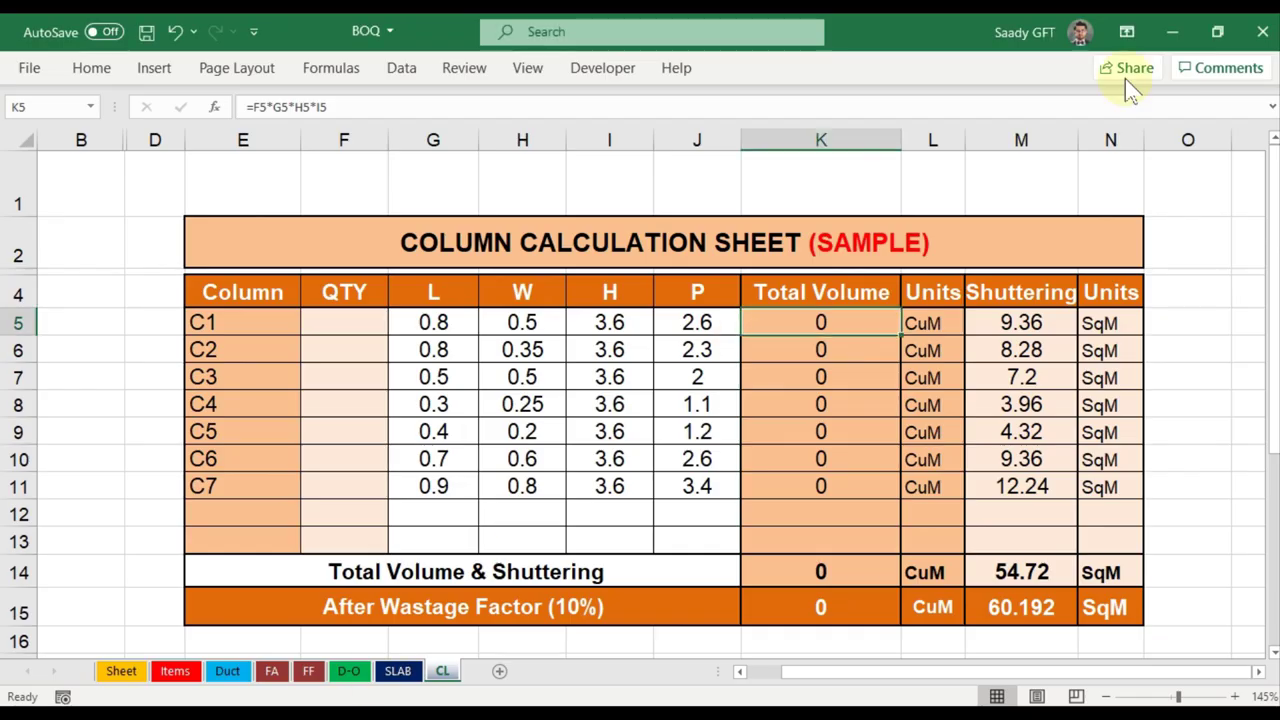
pyautogui.click(1168, 31)
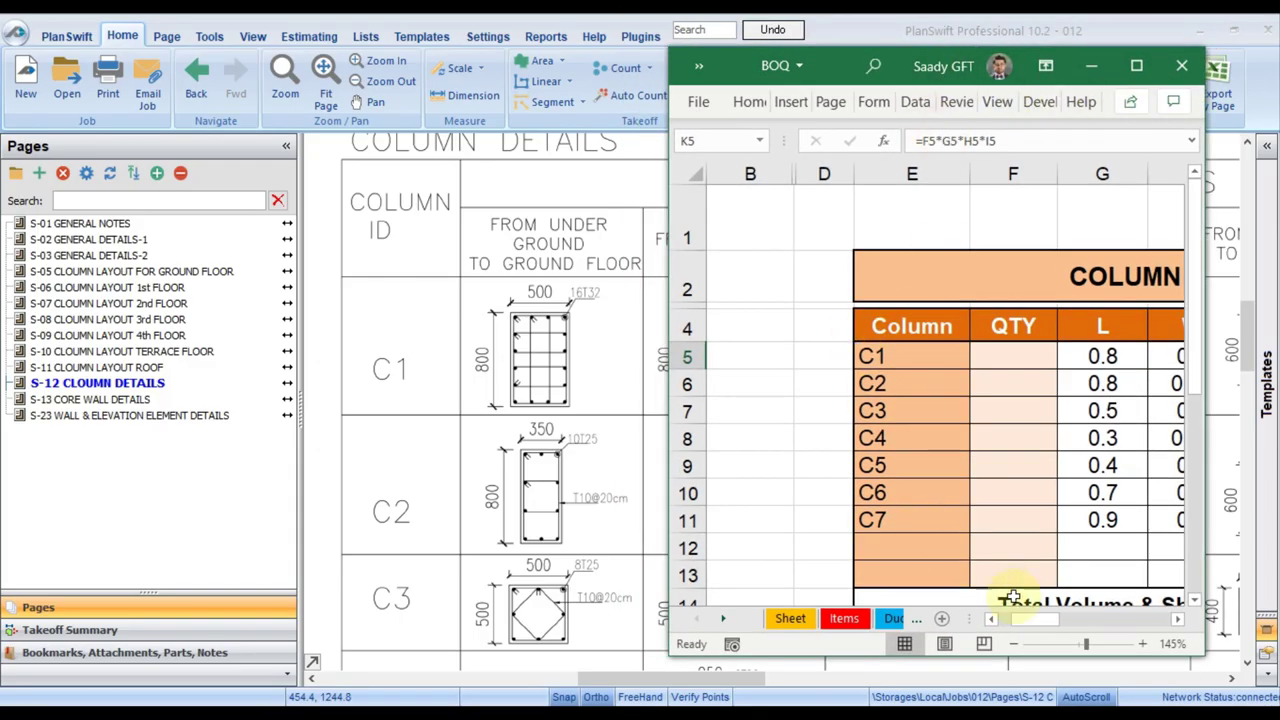
pyautogui.click(1013, 644)
pyautogui.click(1013, 644)
pyautogui.moveTo(1025, 619); pyautogui.dragTo(1062, 621)
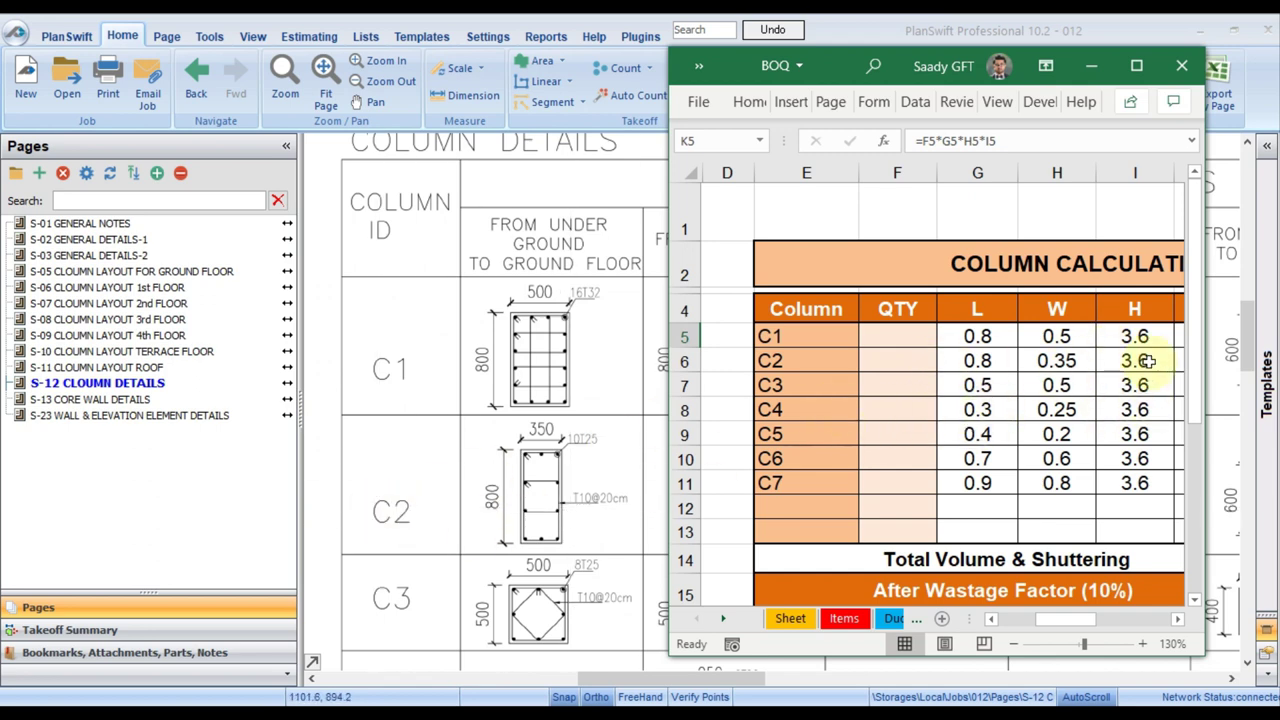
pyautogui.click(120, 416)
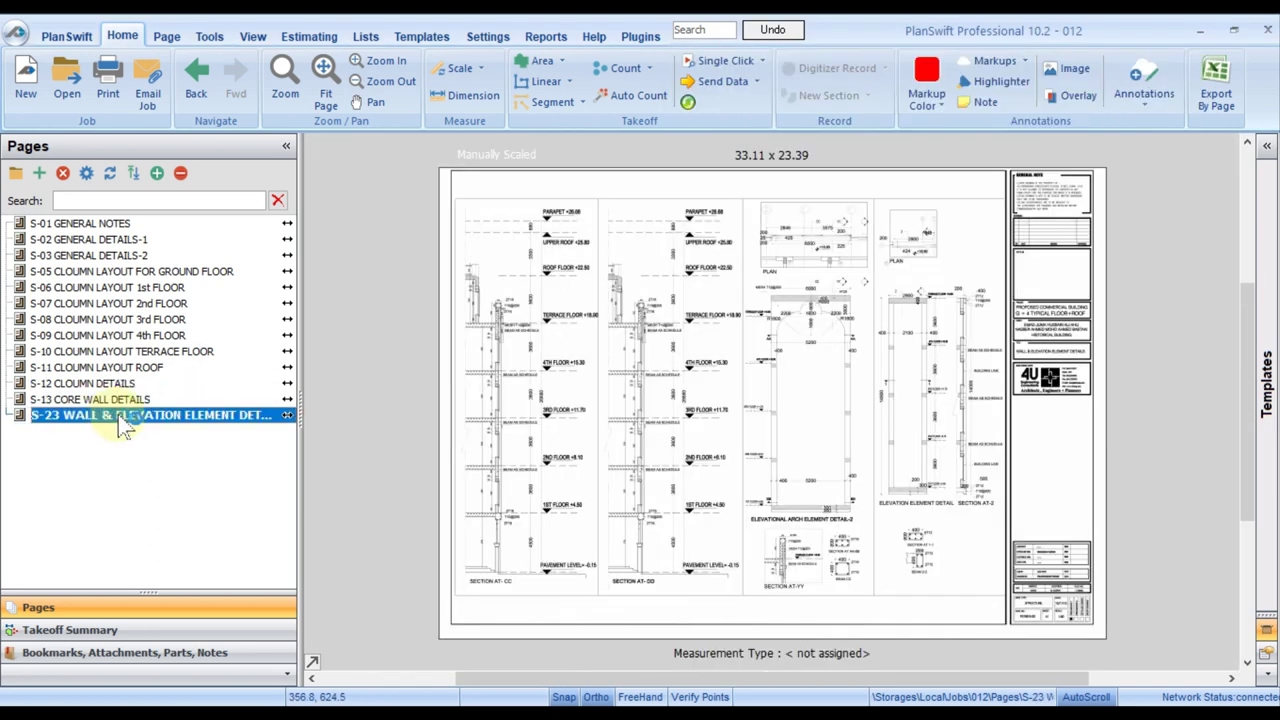
# Step: Zoom around the S-23 wall section to check the 3600 floor height, then bring the BOQ workbook forward
pyautogui.scroll(4, 470, 500)
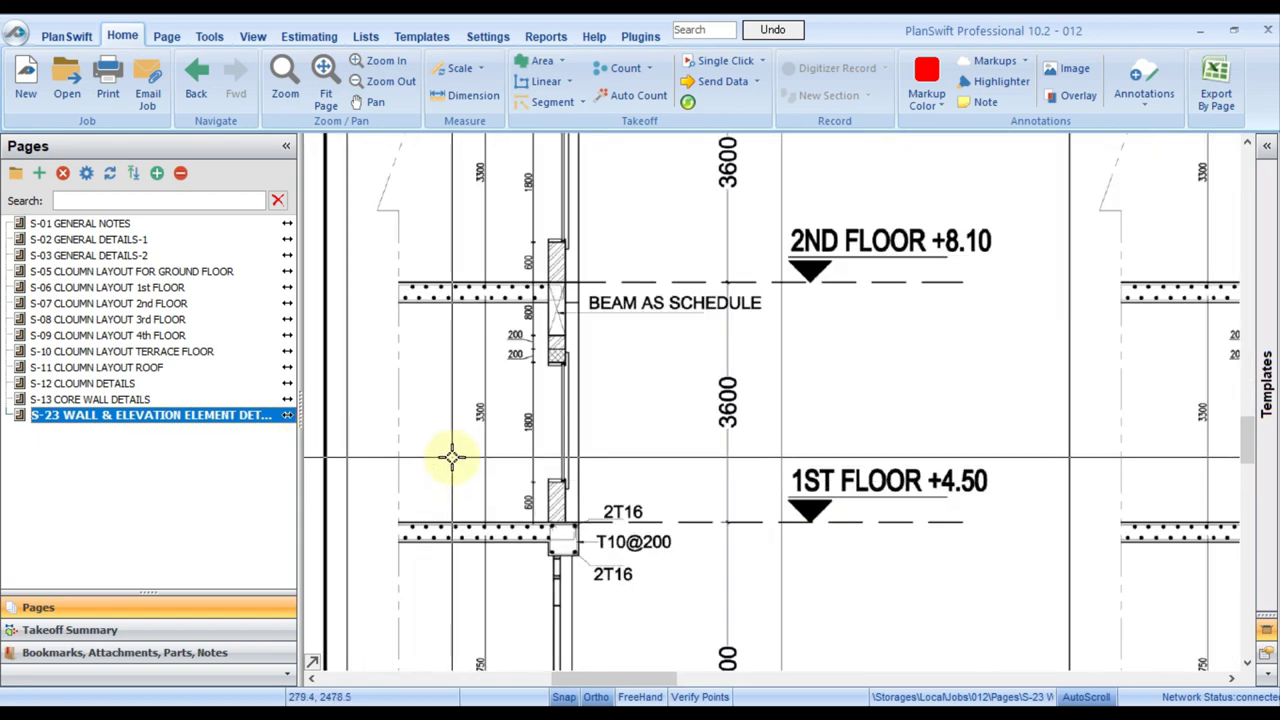
pyautogui.scroll(2, 452, 457)
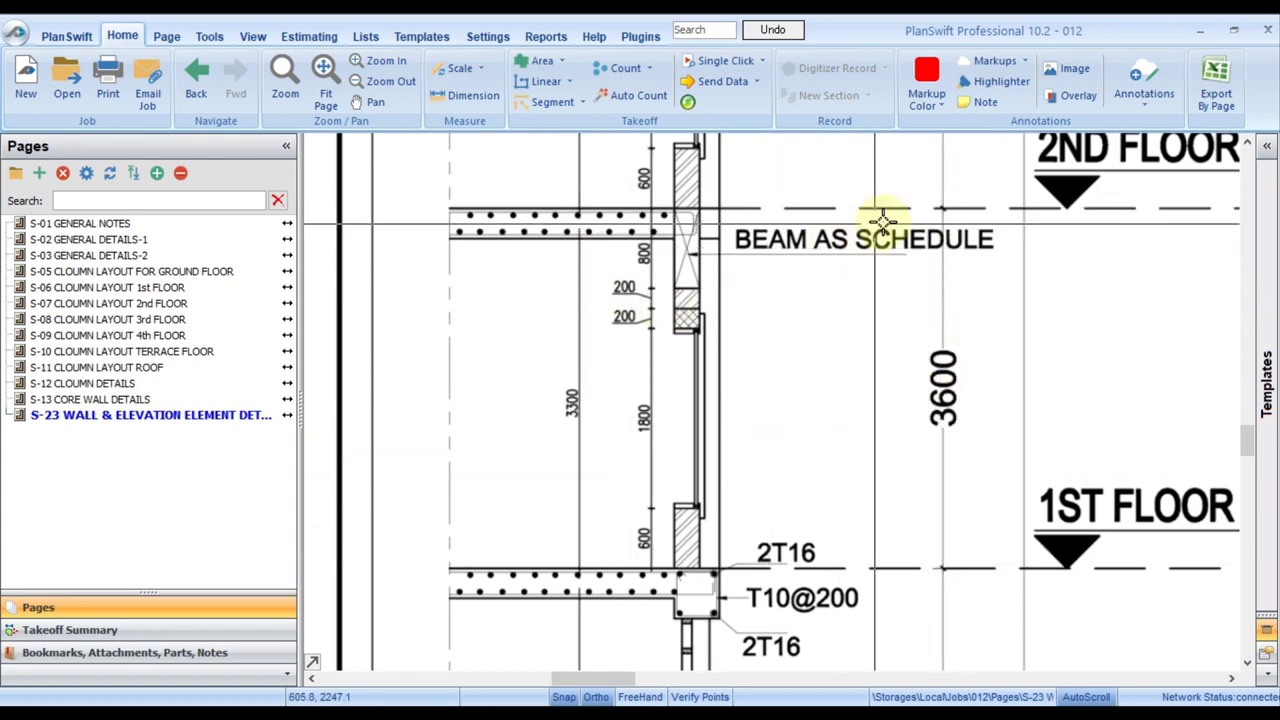
pyautogui.scroll(-2, 629, 286)
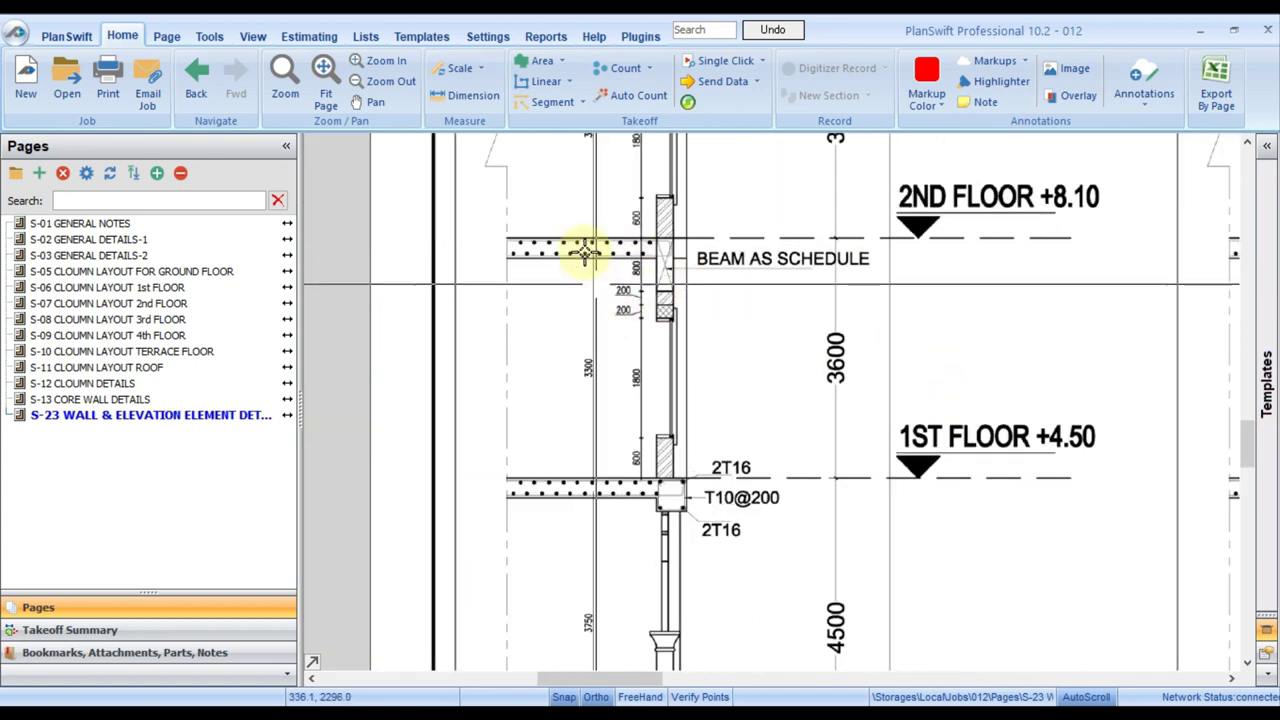
pyautogui.scroll(2, 571, 277)
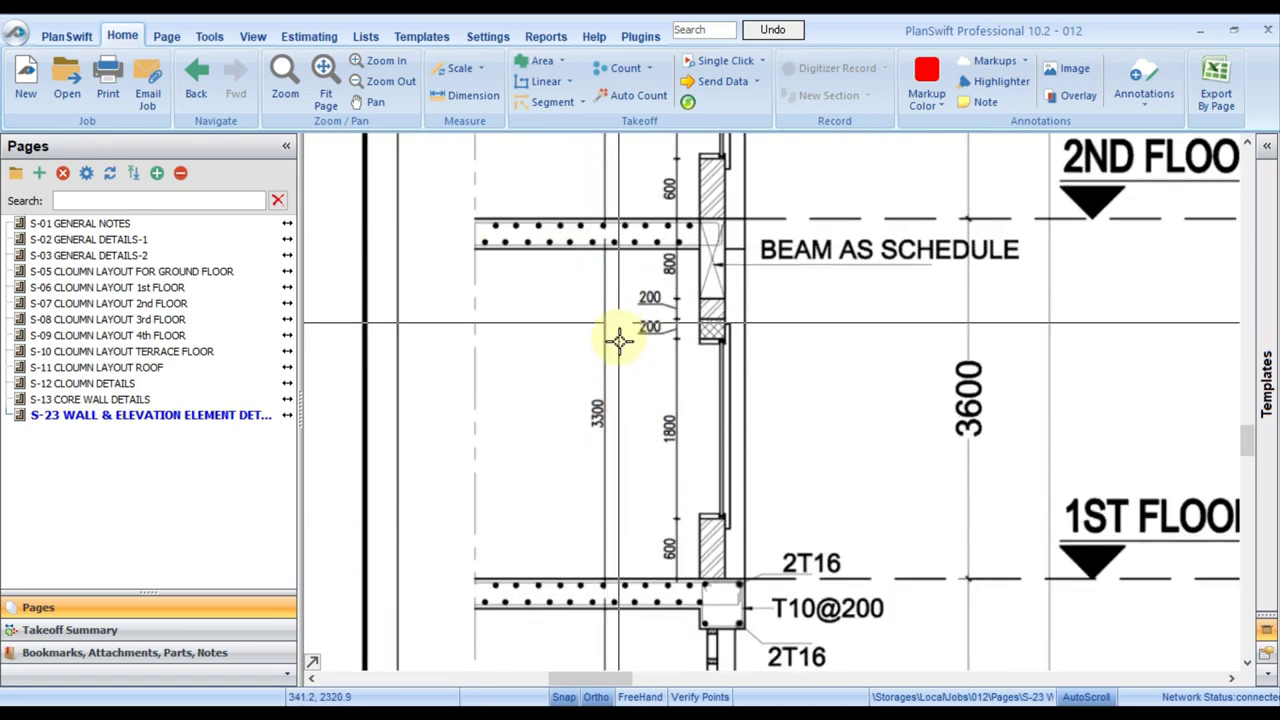
pyautogui.hotkey('alt', 'Tab')
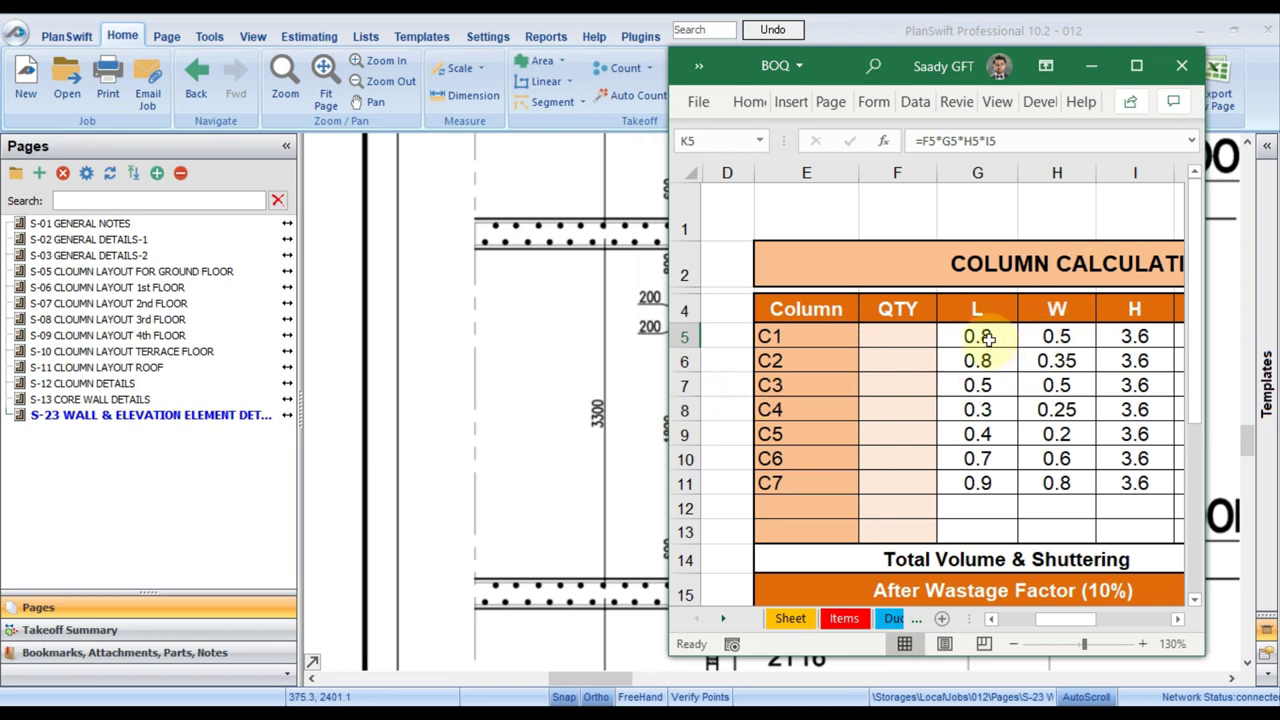
# Step: Select the column dimension values and C1's QTY cell F5, then briefly view page S-06
pyautogui.moveTo(985, 337); pyautogui.dragTo(1120, 485)
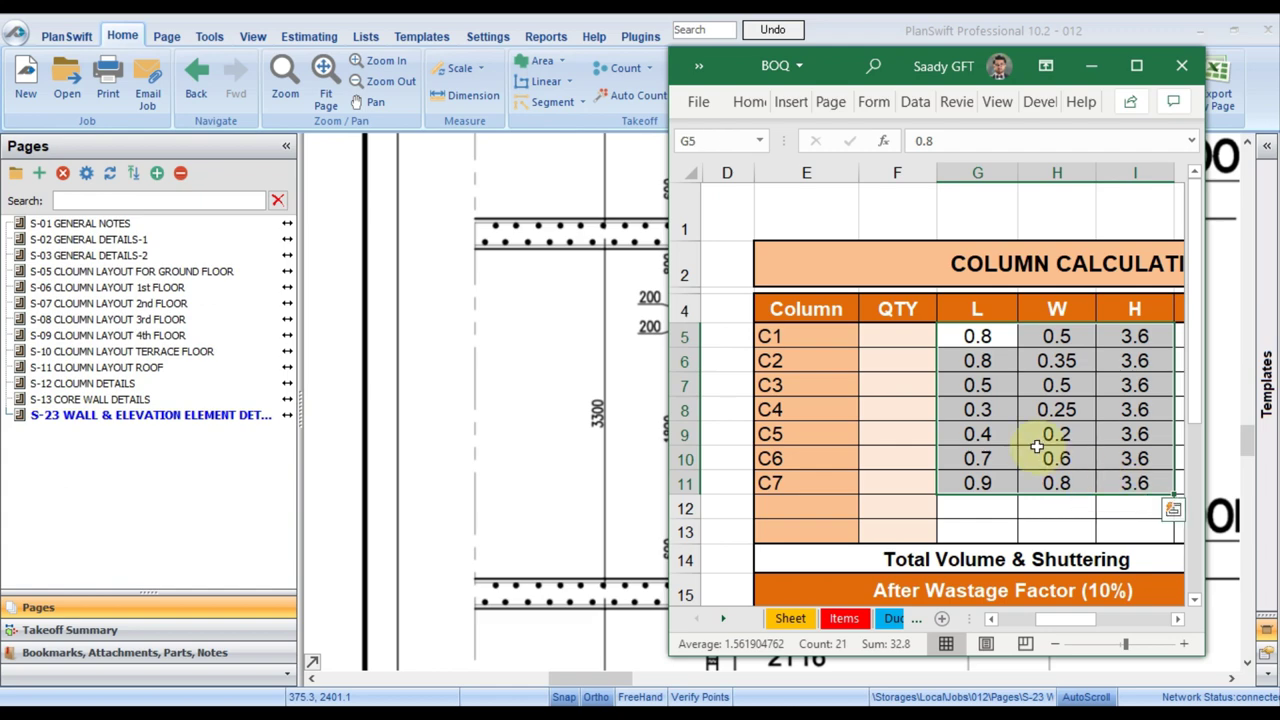
pyautogui.click(387, 327)
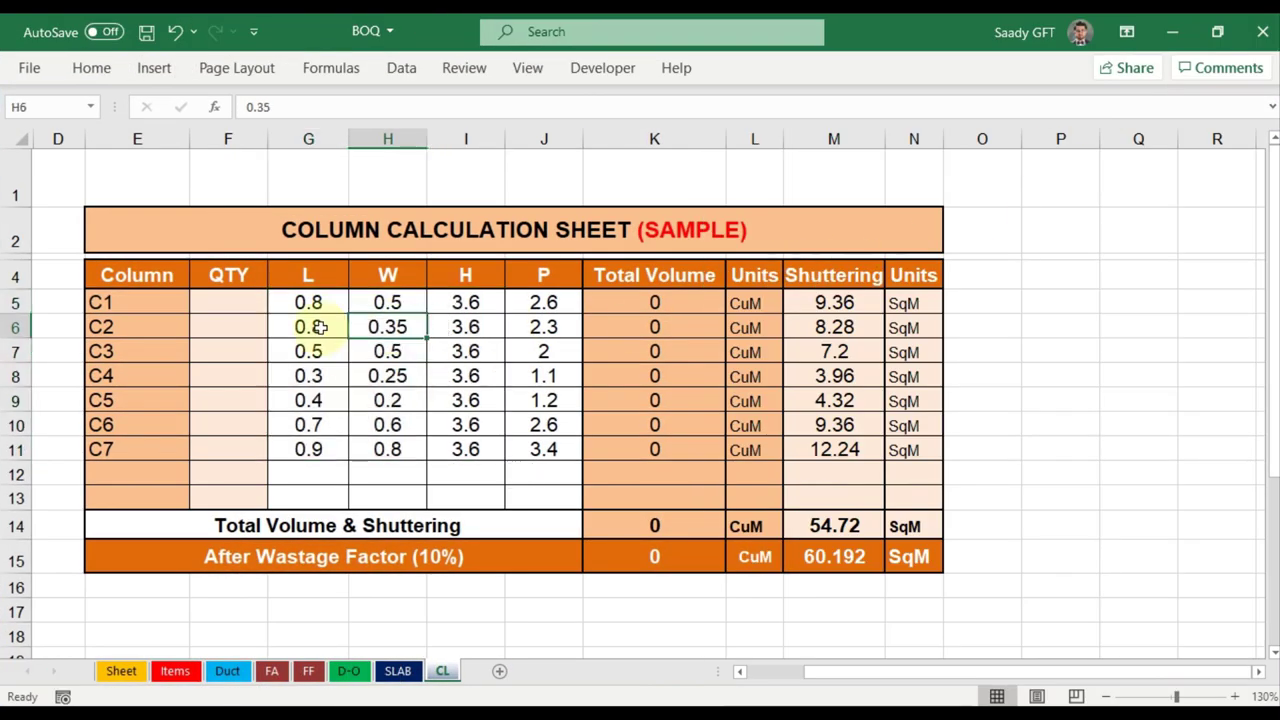
pyautogui.click(240, 302)
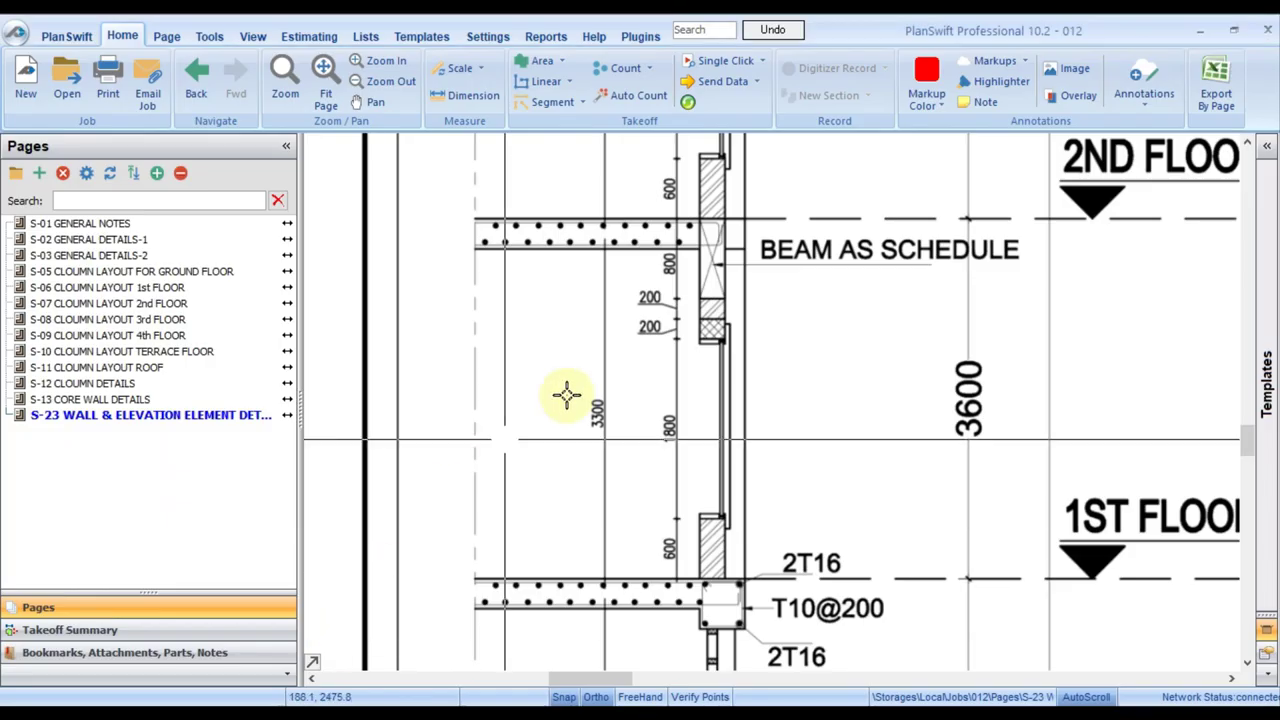
pyautogui.scroll(-3, 755, 372)
pyautogui.scroll(-3, 755, 372)
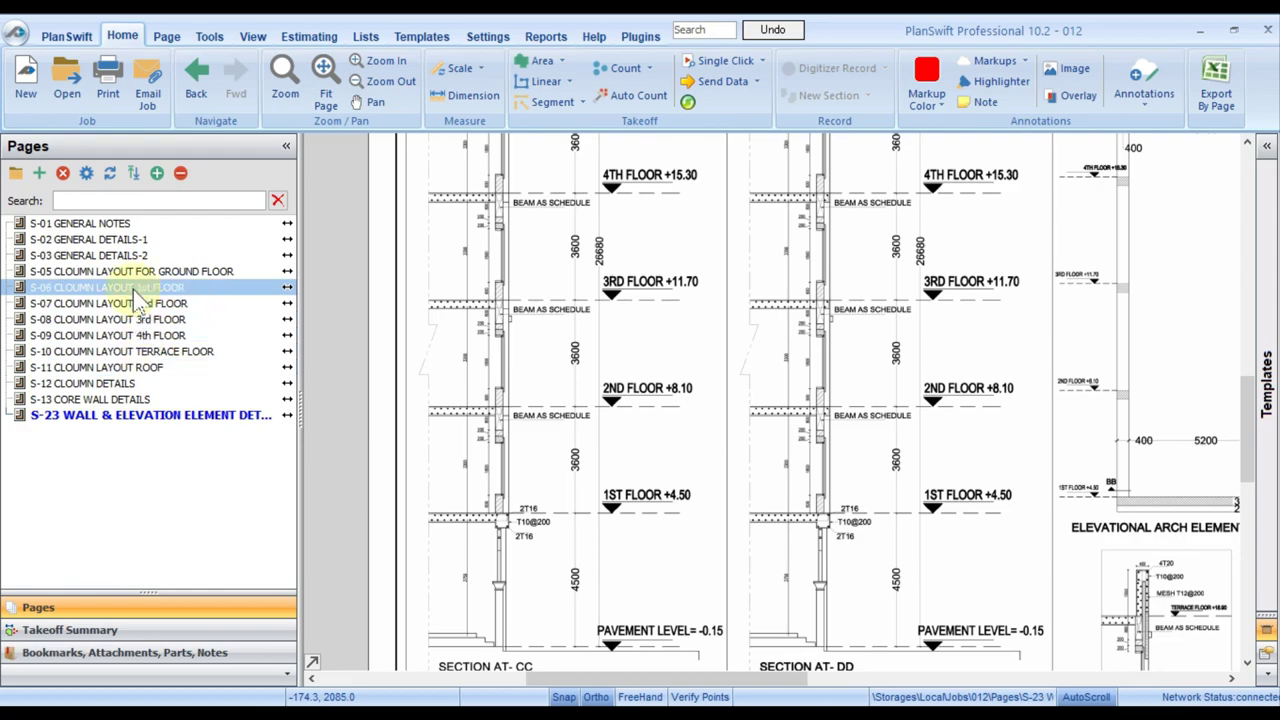
pyautogui.click(130, 287)
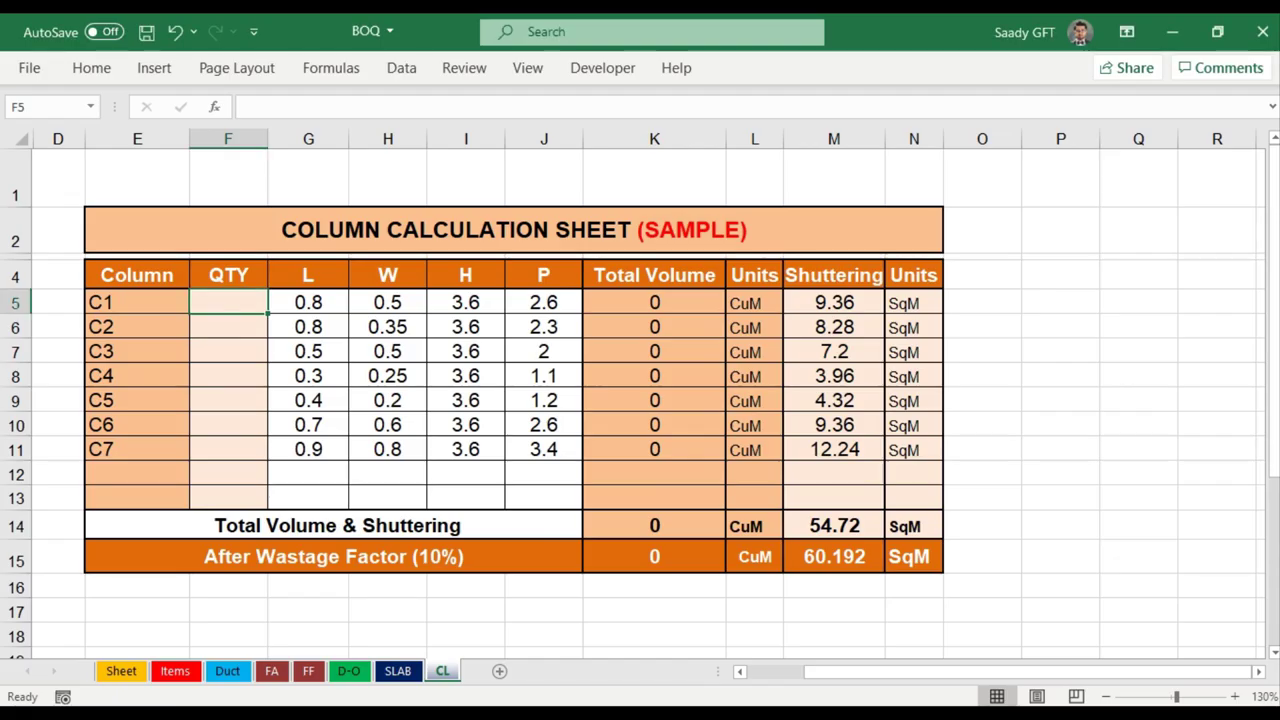
pyautogui.moveTo(840, 685); pyautogui.dragTo(785, 676)
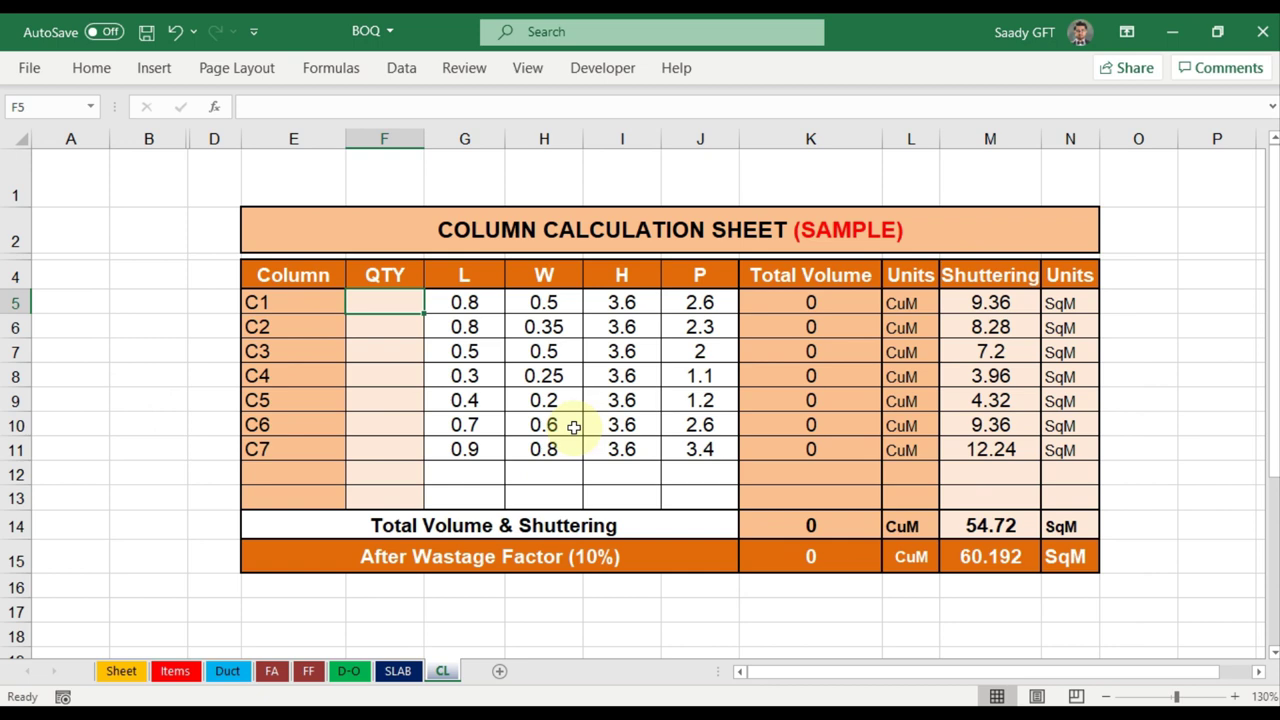
pyautogui.rightClick(1130, 230)
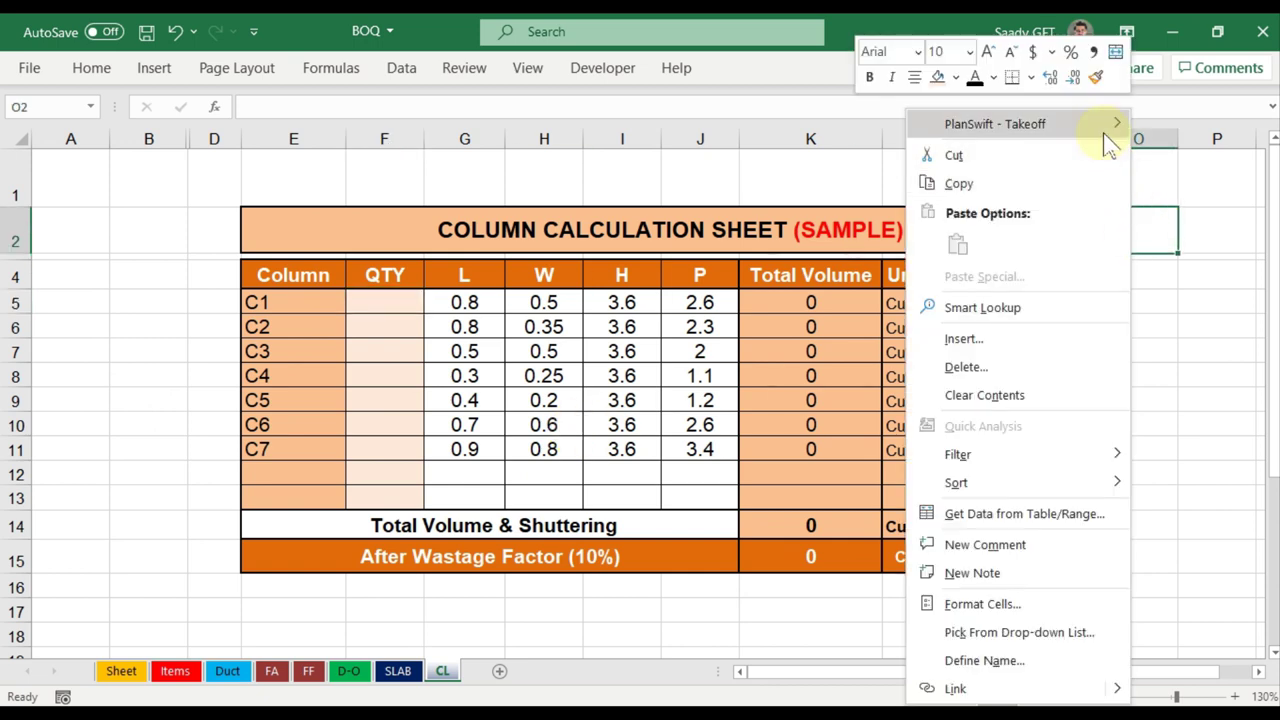
pyautogui.moveTo(1104, 130)
pyautogui.click(801, 300)
pyautogui.click(1140, 400)
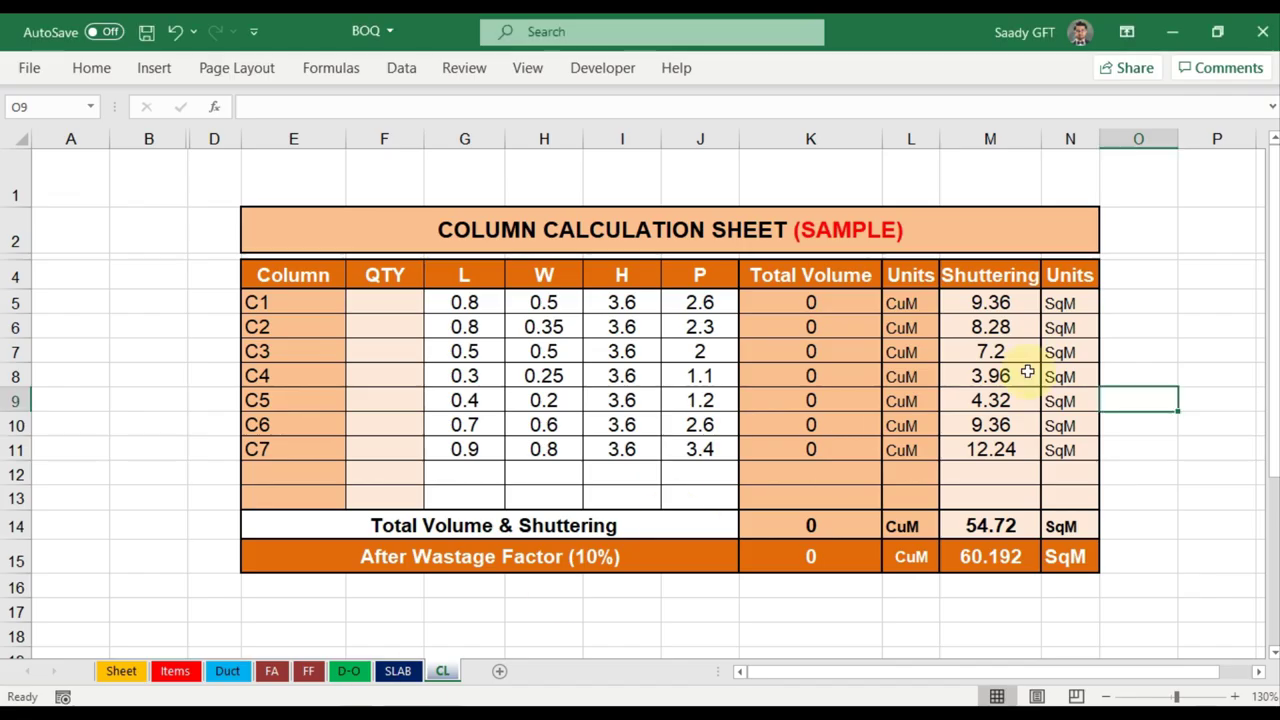
pyautogui.rightClick(1168, 312)
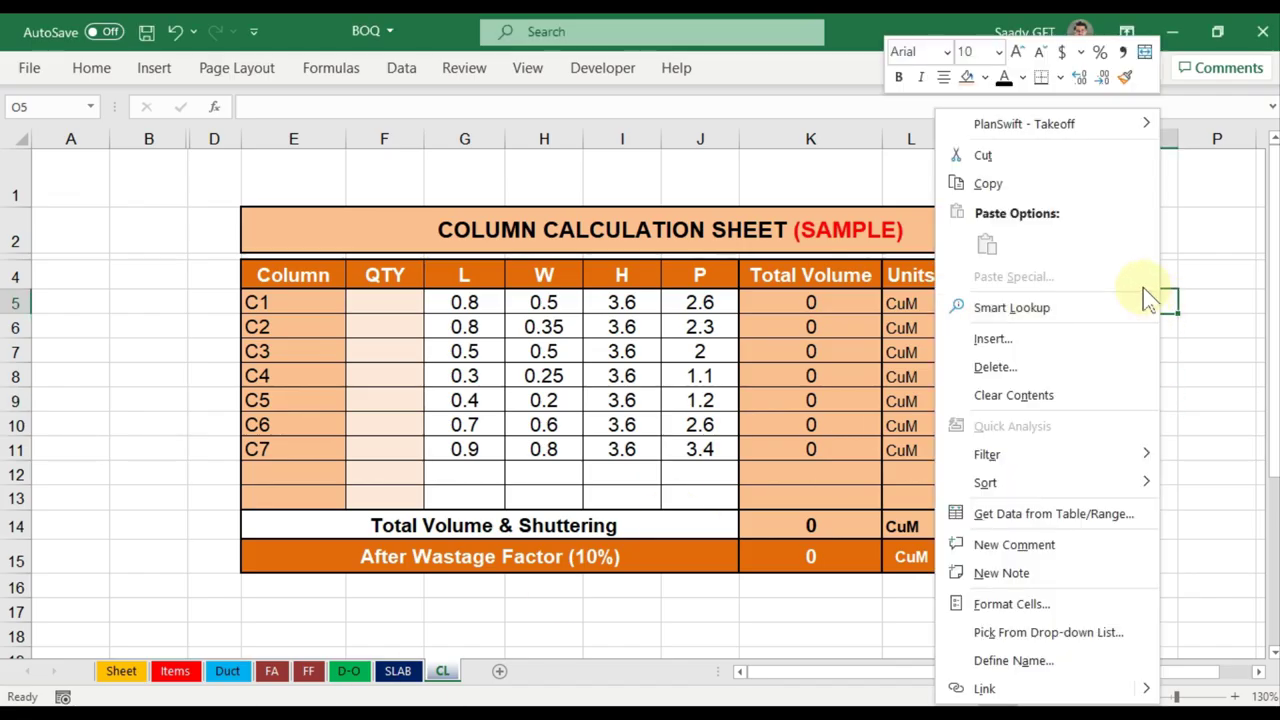
pyautogui.click(1180, 305)
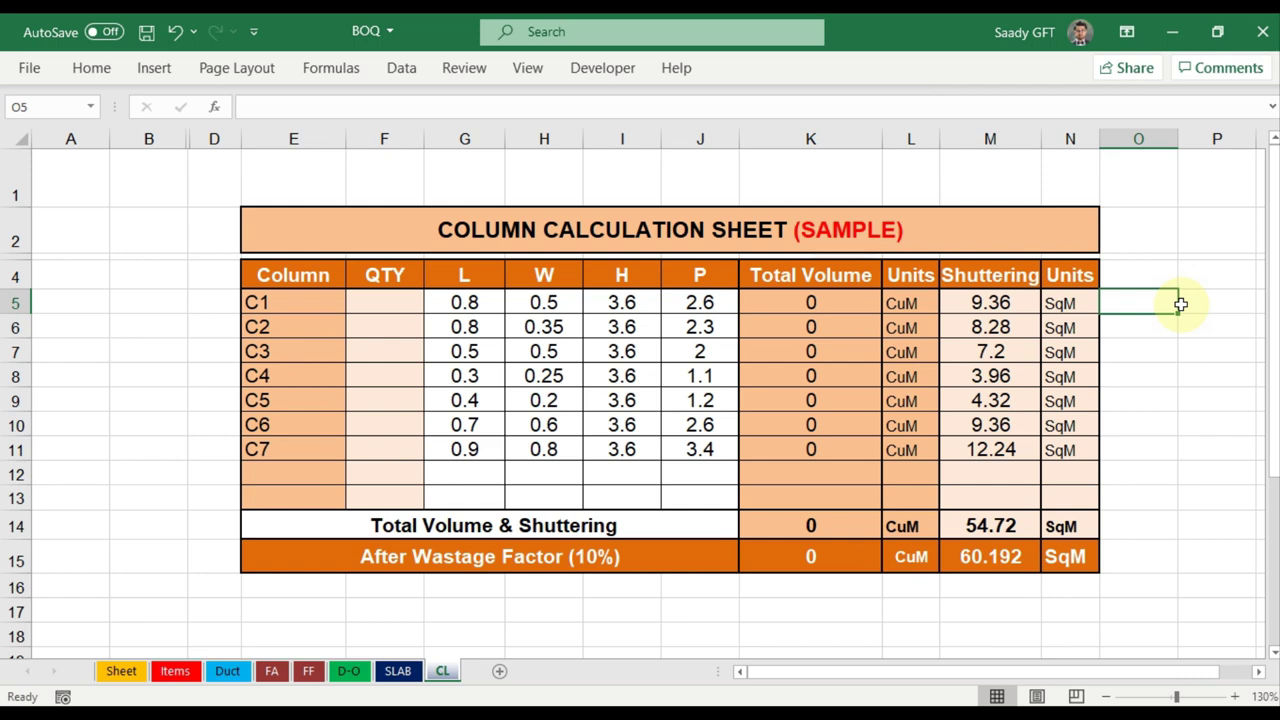
pyautogui.click(1164, 348)
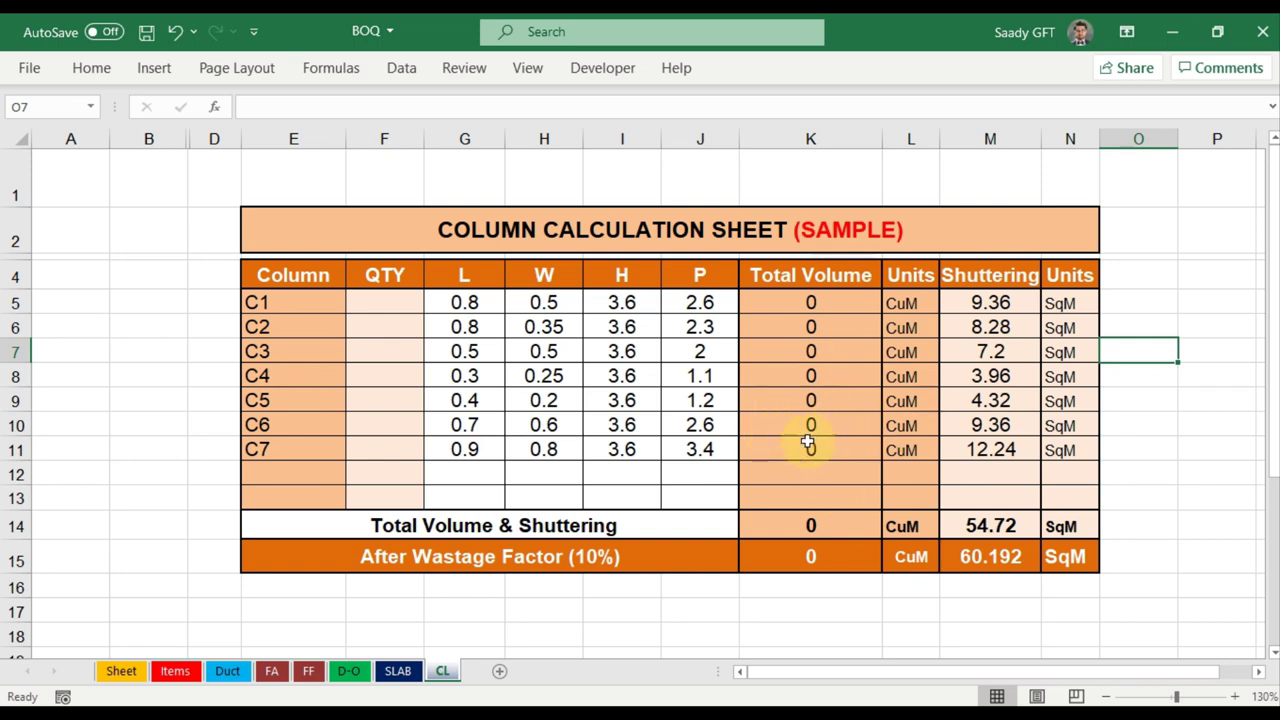
pyautogui.click(700, 176)
pyautogui.rightClick(712, 185)
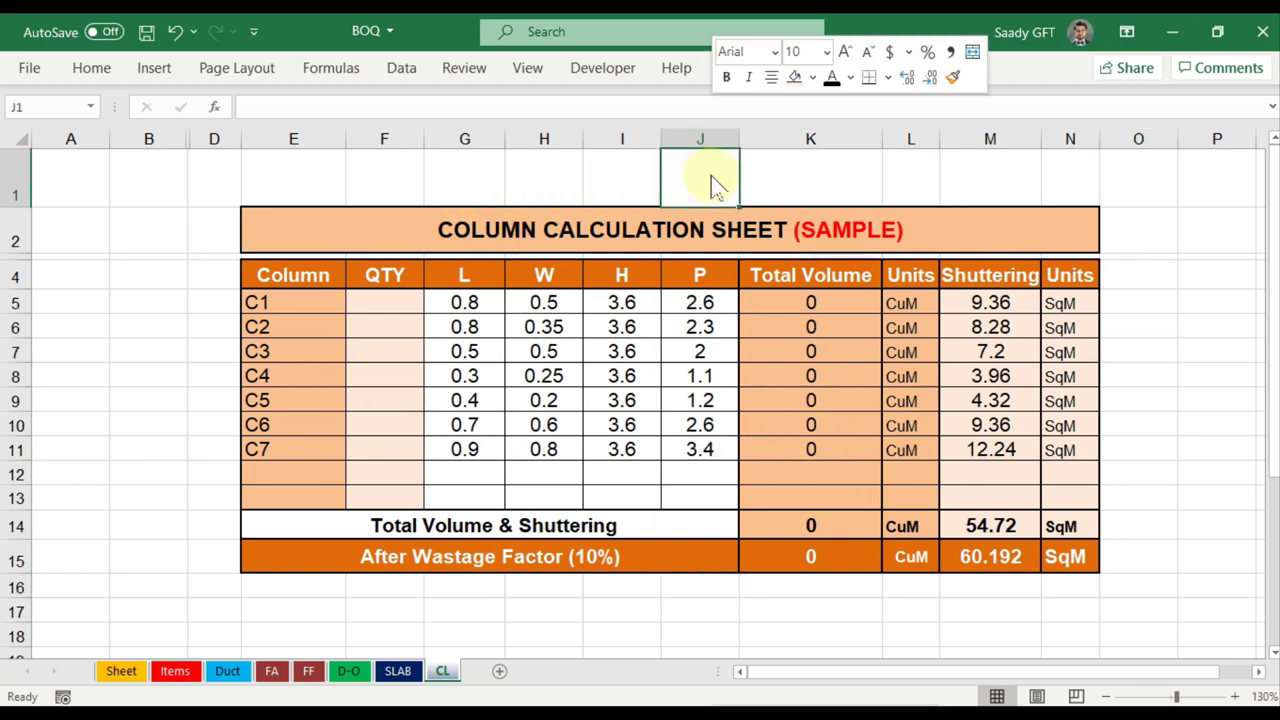
pyautogui.click(371, 286)
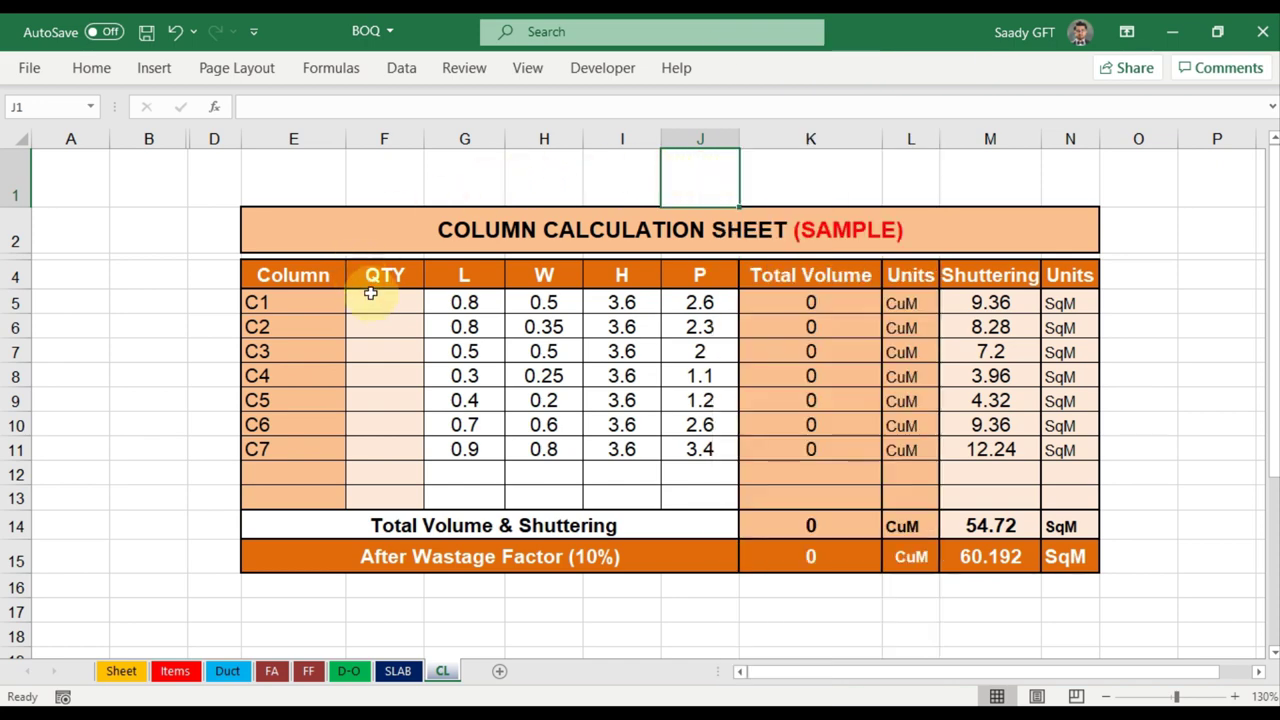
pyautogui.click(381, 303)
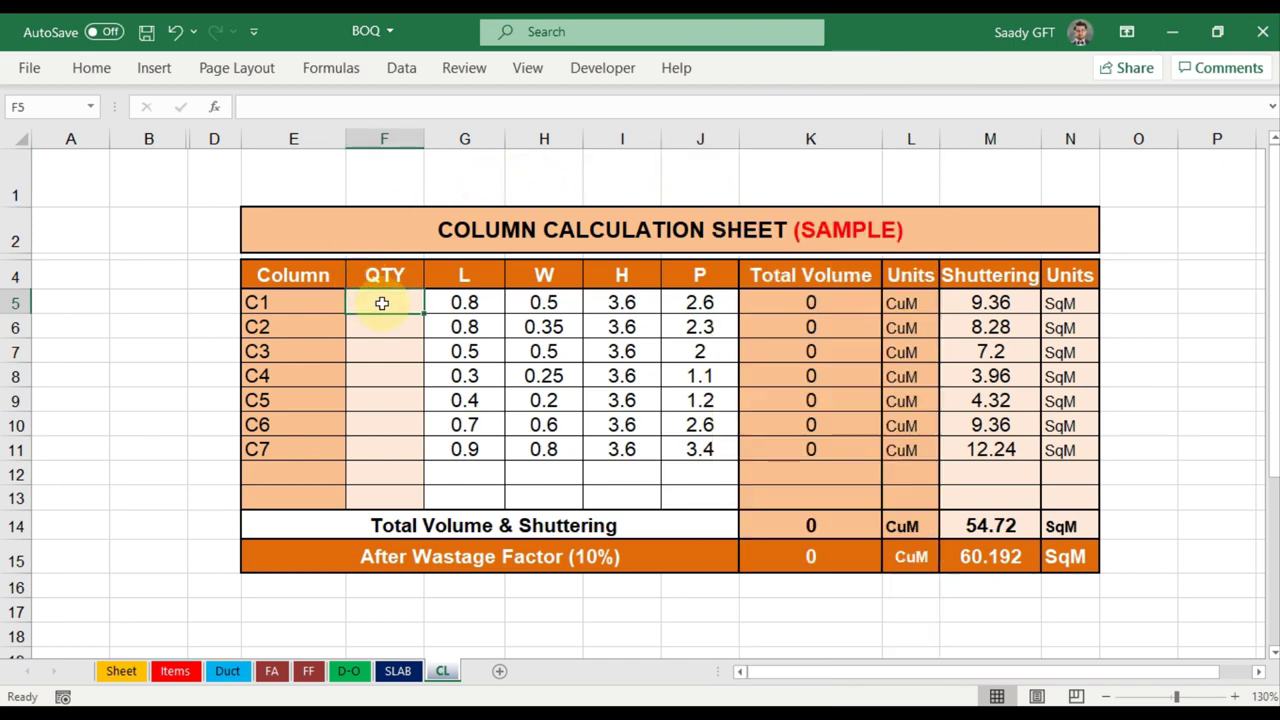
# Step: Create a count takeoff named C1 linked to cell F5, with scaled red square markers
pyautogui.rightClick(381, 303)
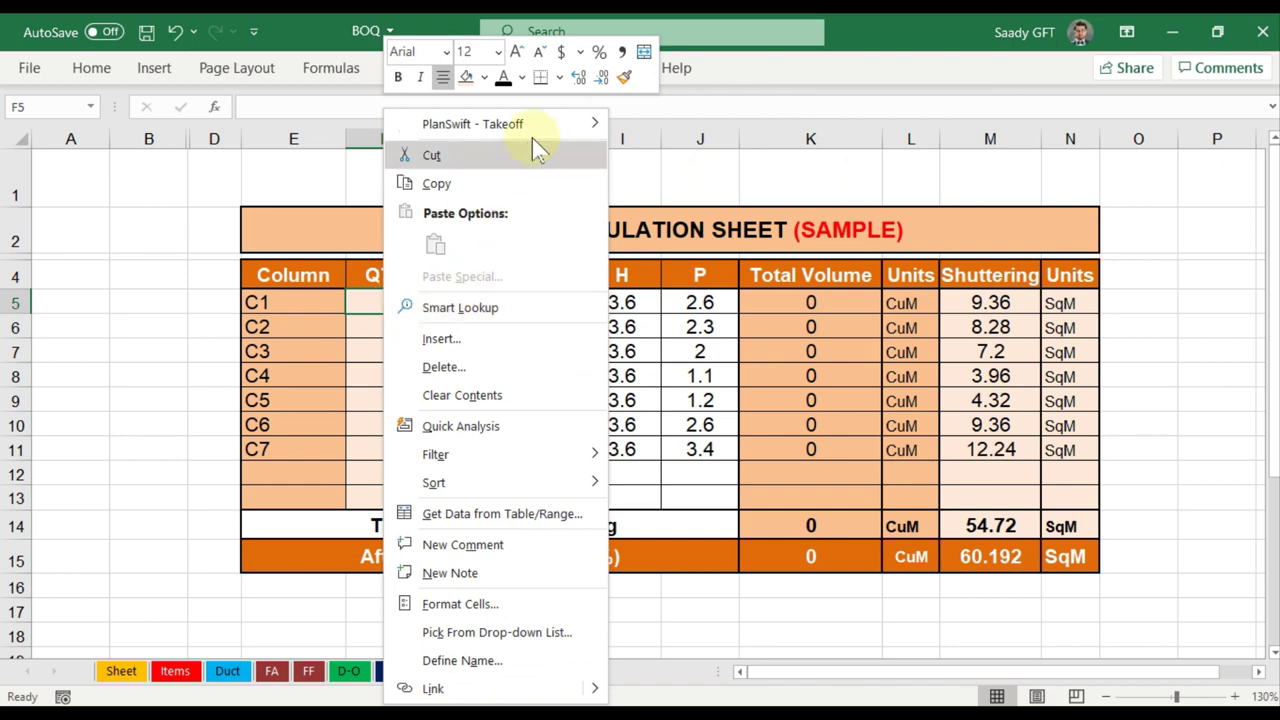
pyautogui.moveTo(534, 134)
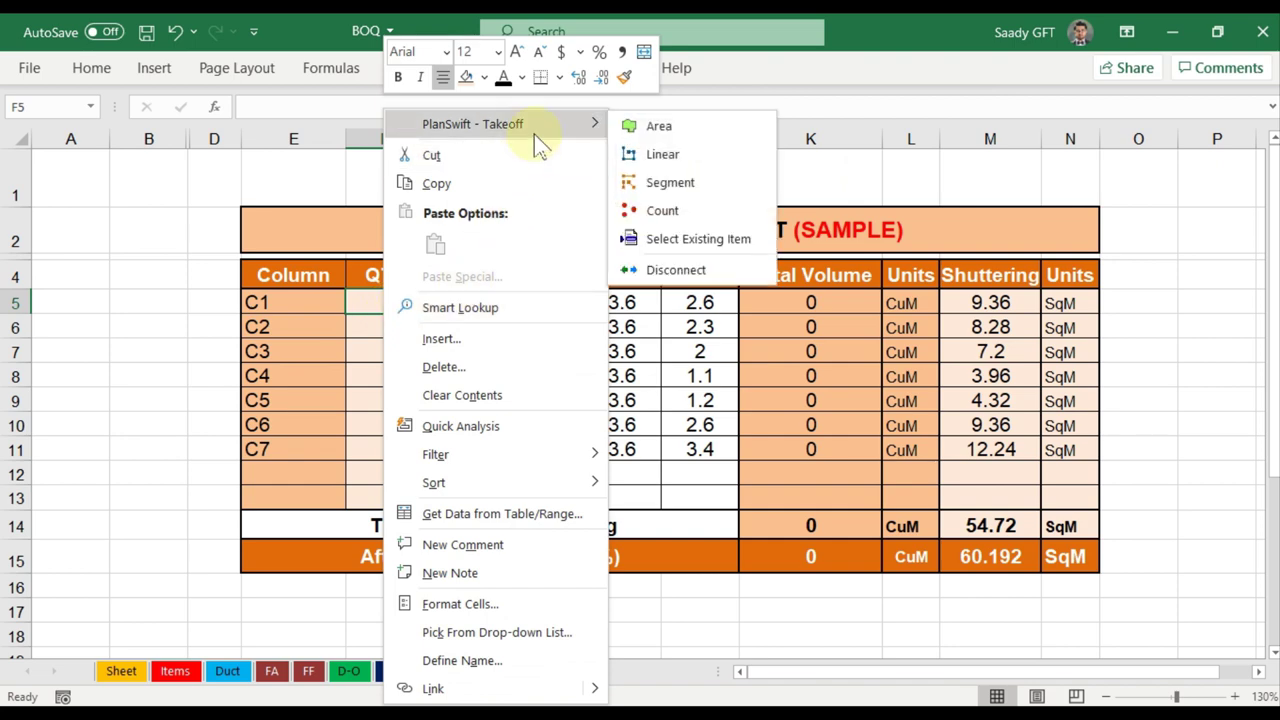
pyautogui.click(662, 211)
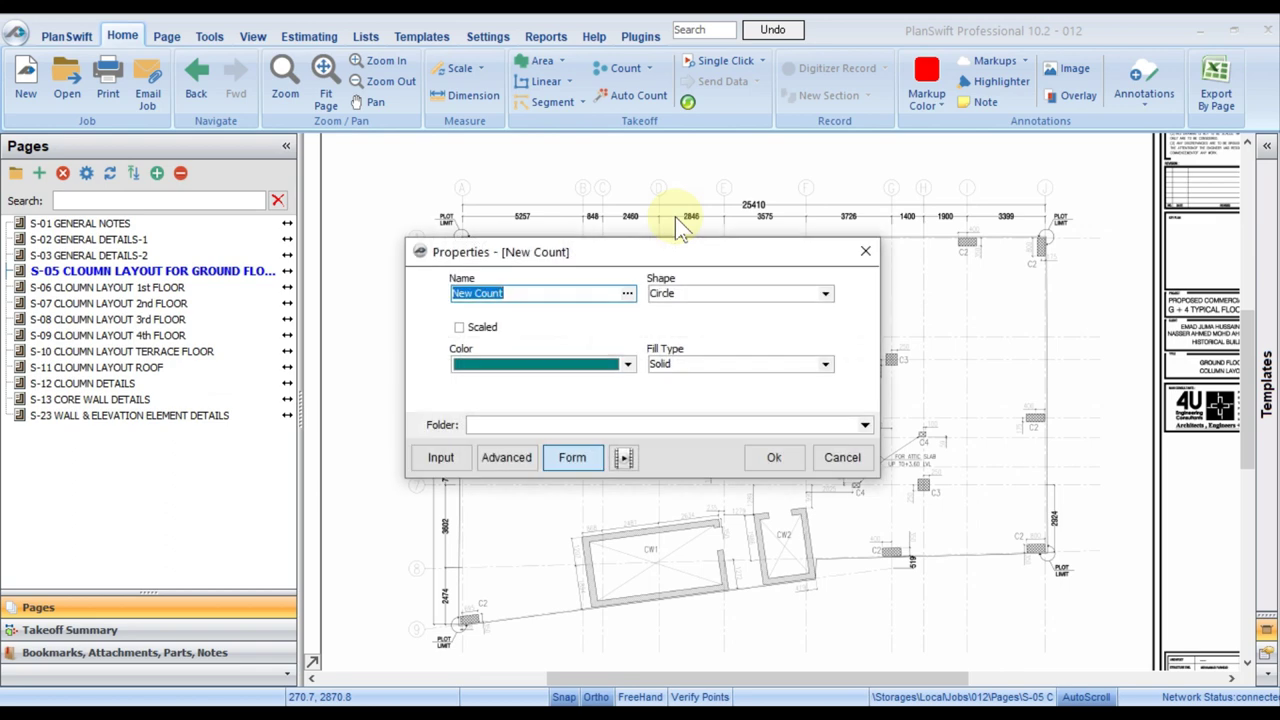
pyautogui.write('C1')
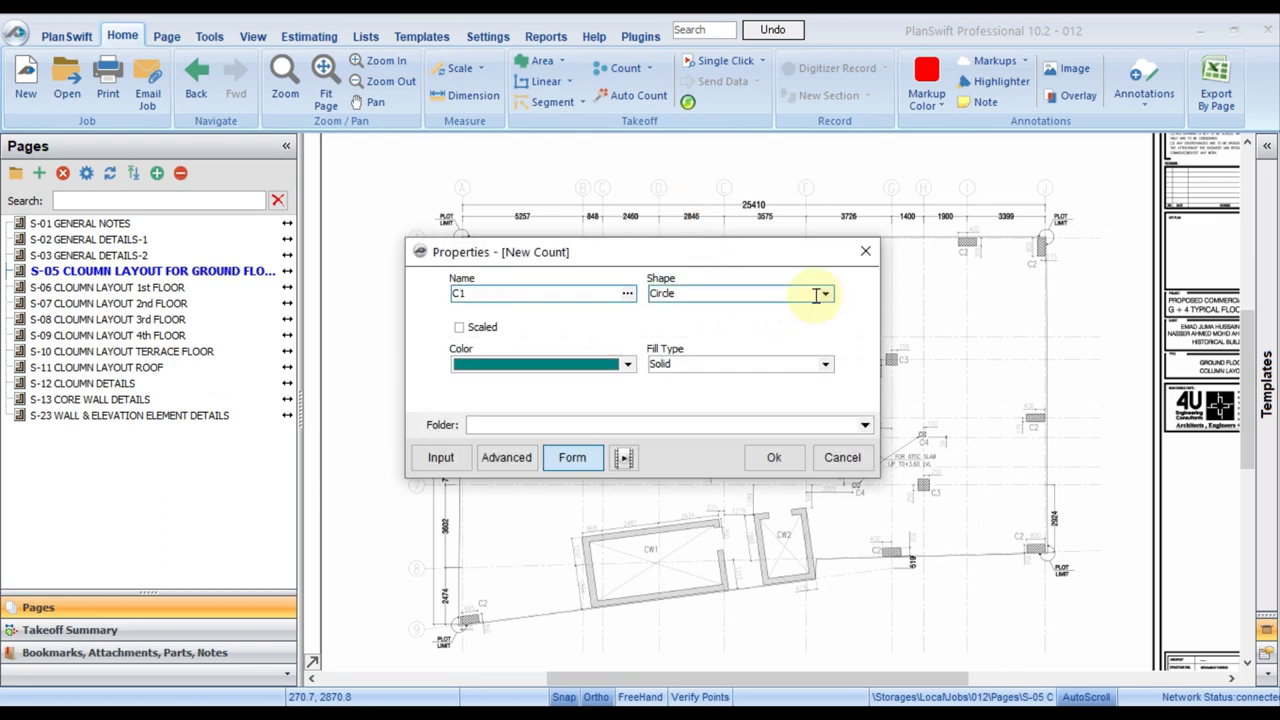
pyautogui.click(822, 293)
pyautogui.click(740, 317)
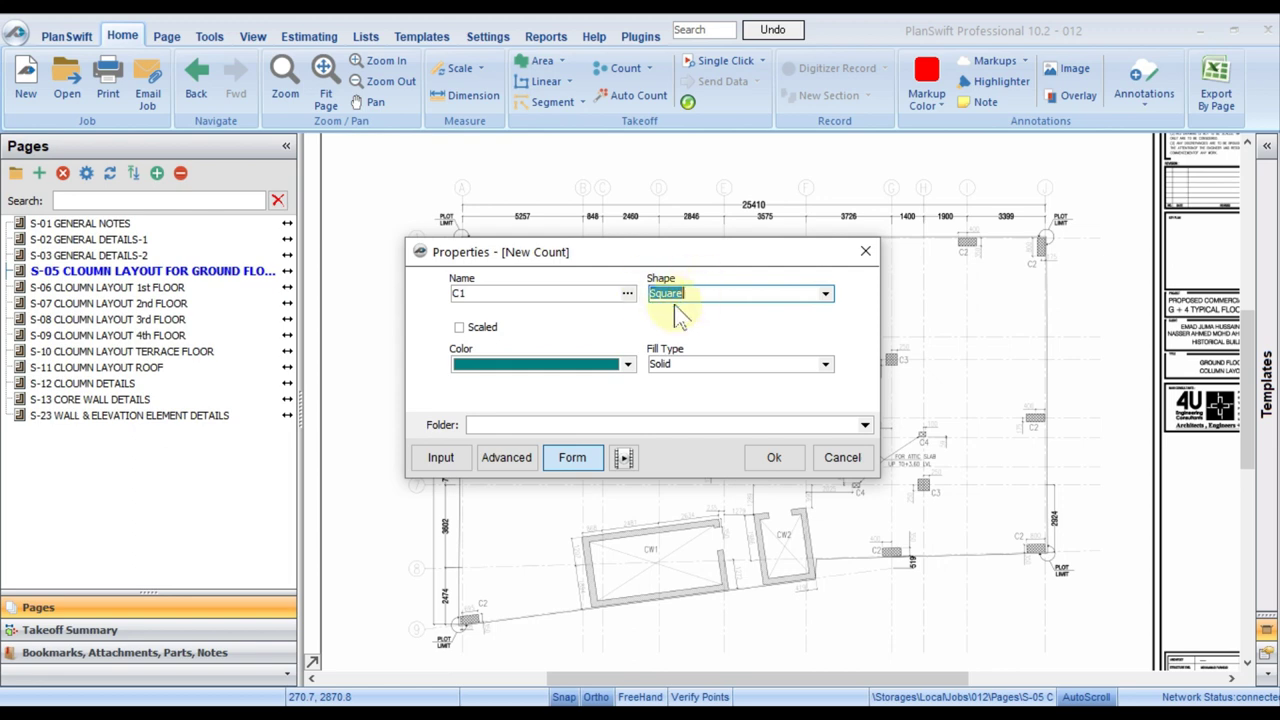
pyautogui.click(459, 327)
pyautogui.click(476, 367)
pyautogui.click(463, 443)
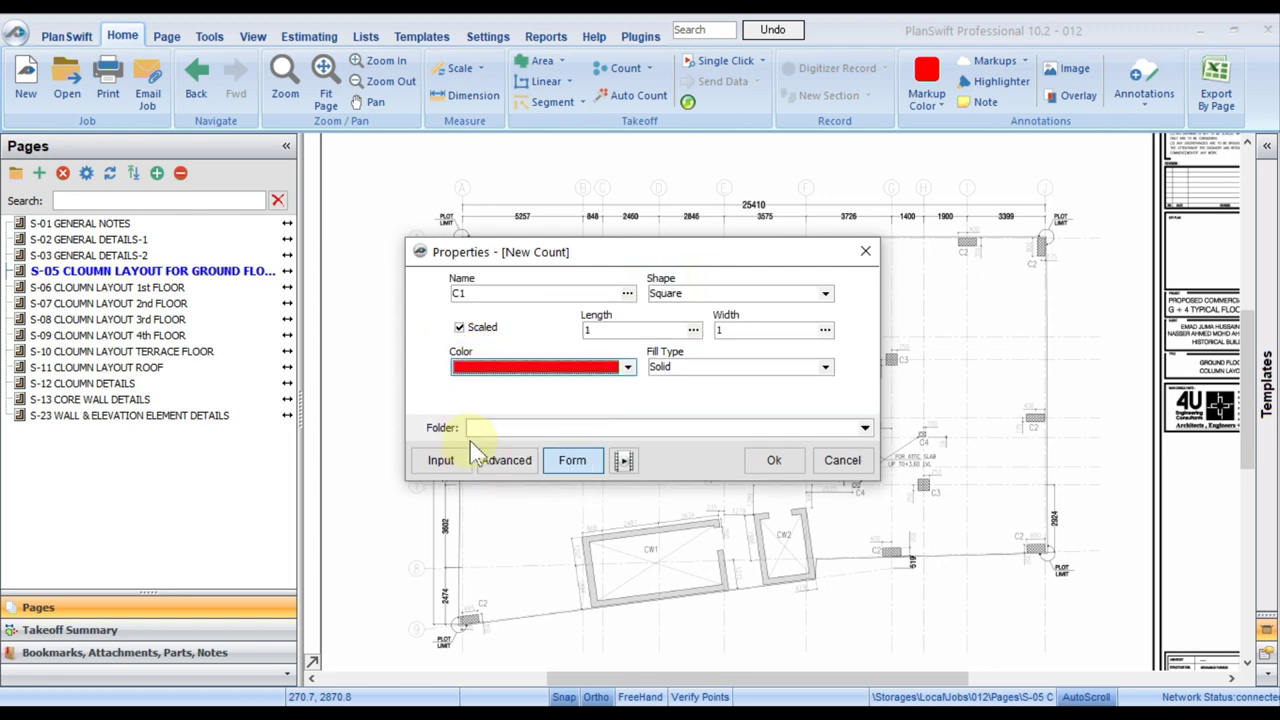
pyautogui.click(486, 292)
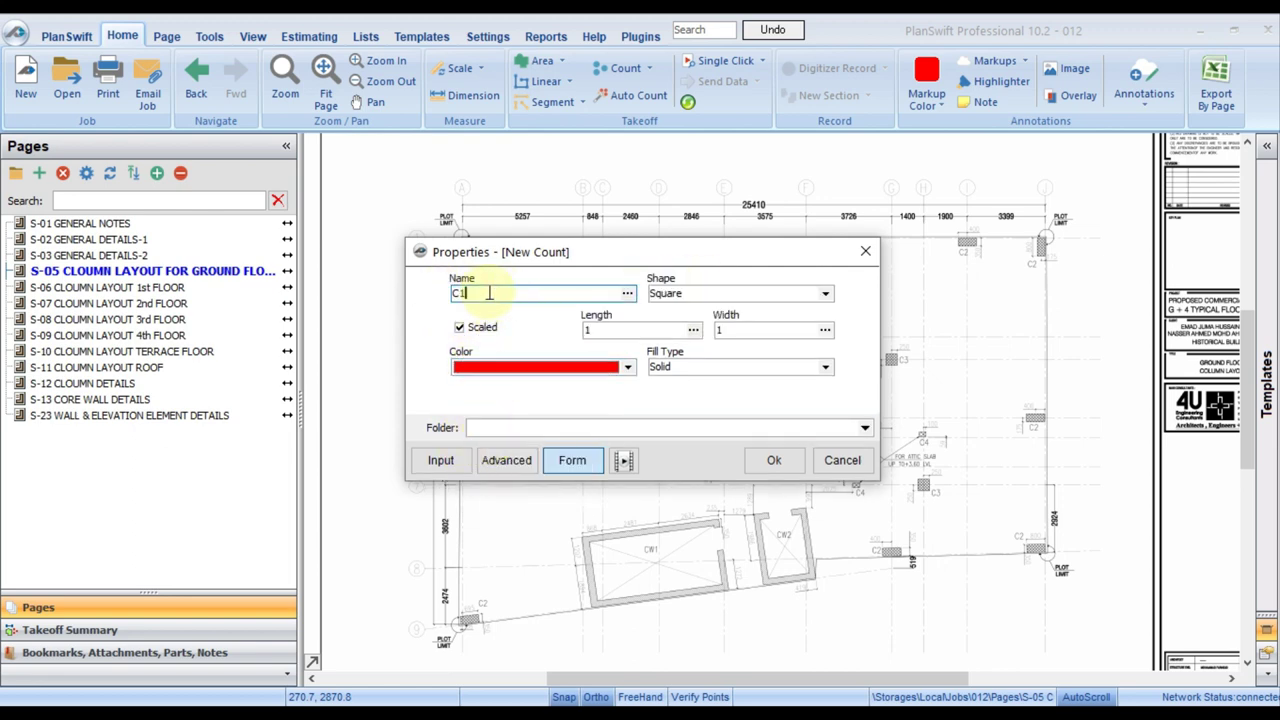
pyautogui.click(770, 460)
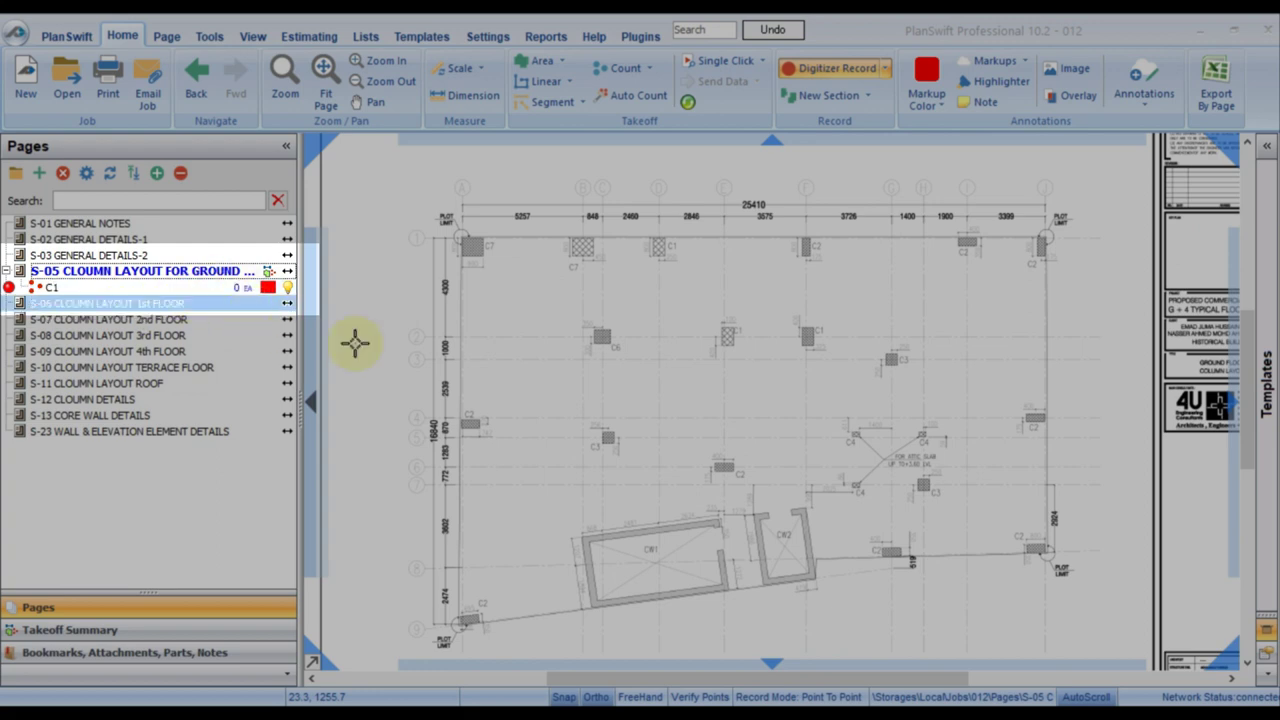
# Step: Mark the three C1 columns on the S-05 plan with red count markers
pyautogui.scroll(2, 471, 257)
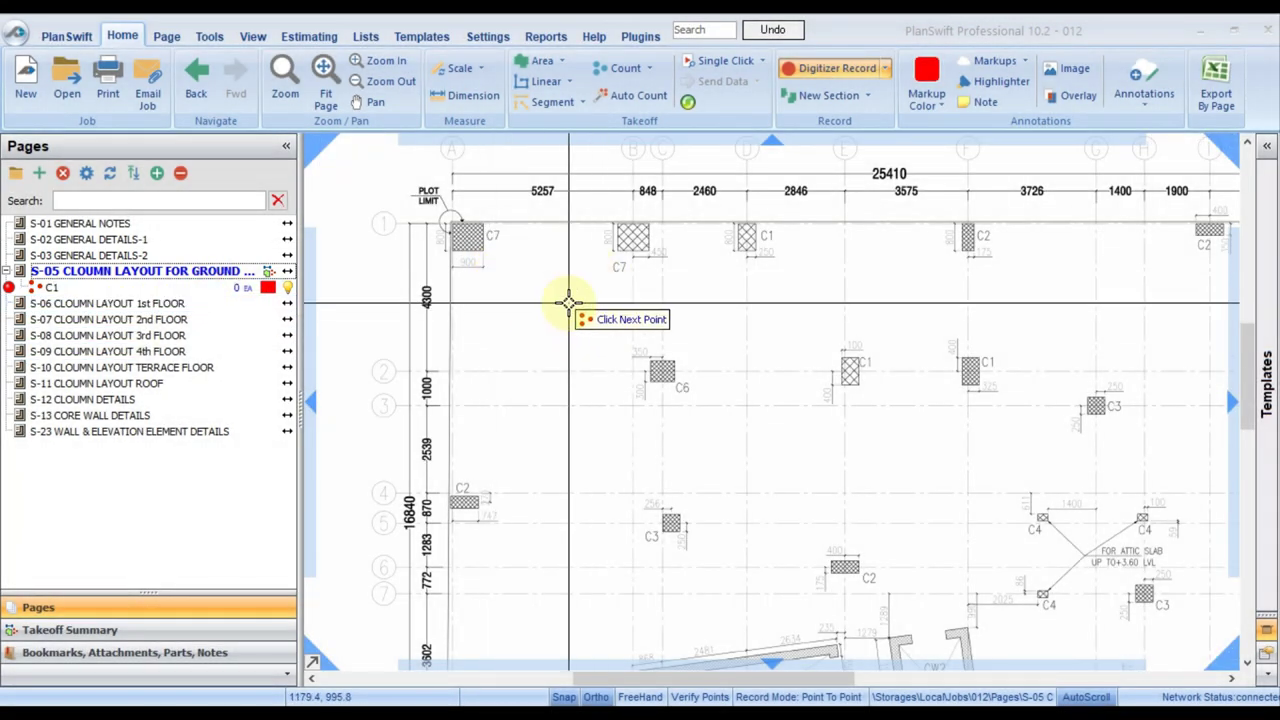
pyautogui.click(745, 238)
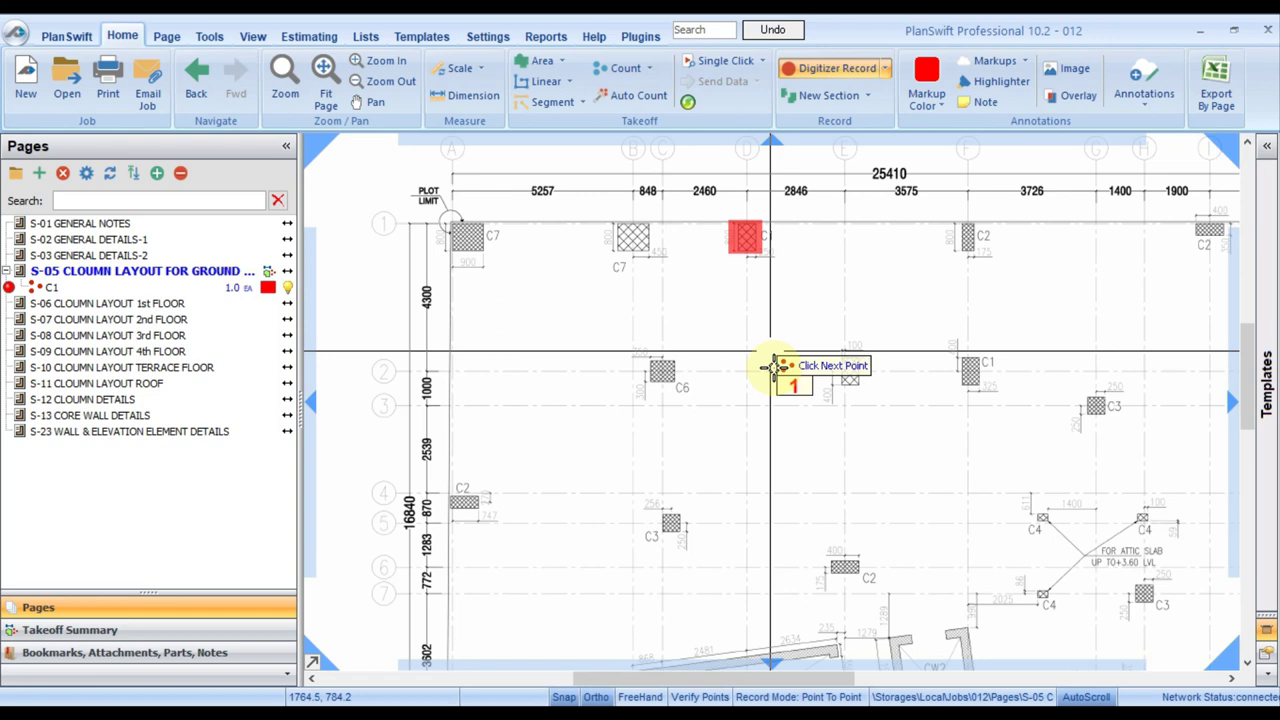
pyautogui.click(852, 366)
pyautogui.click(970, 372)
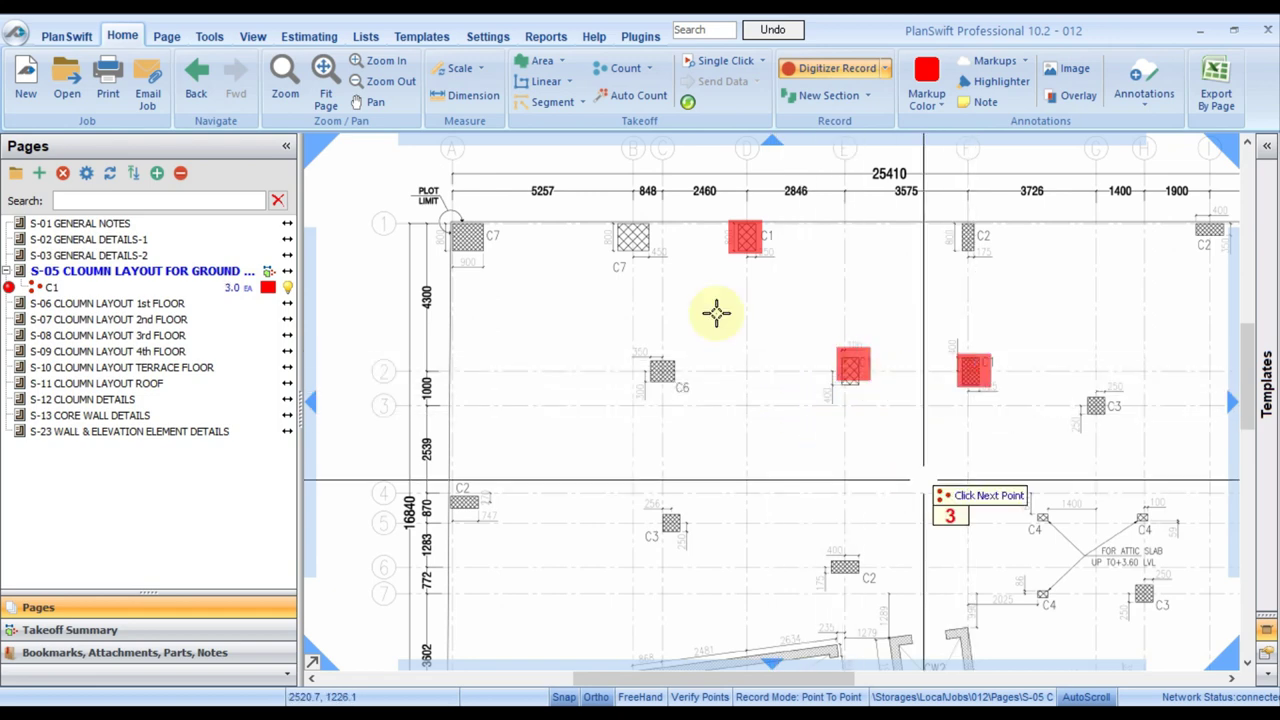
pyautogui.scroll(-3, 714, 311)
pyautogui.hscroll(3, 973, 330)
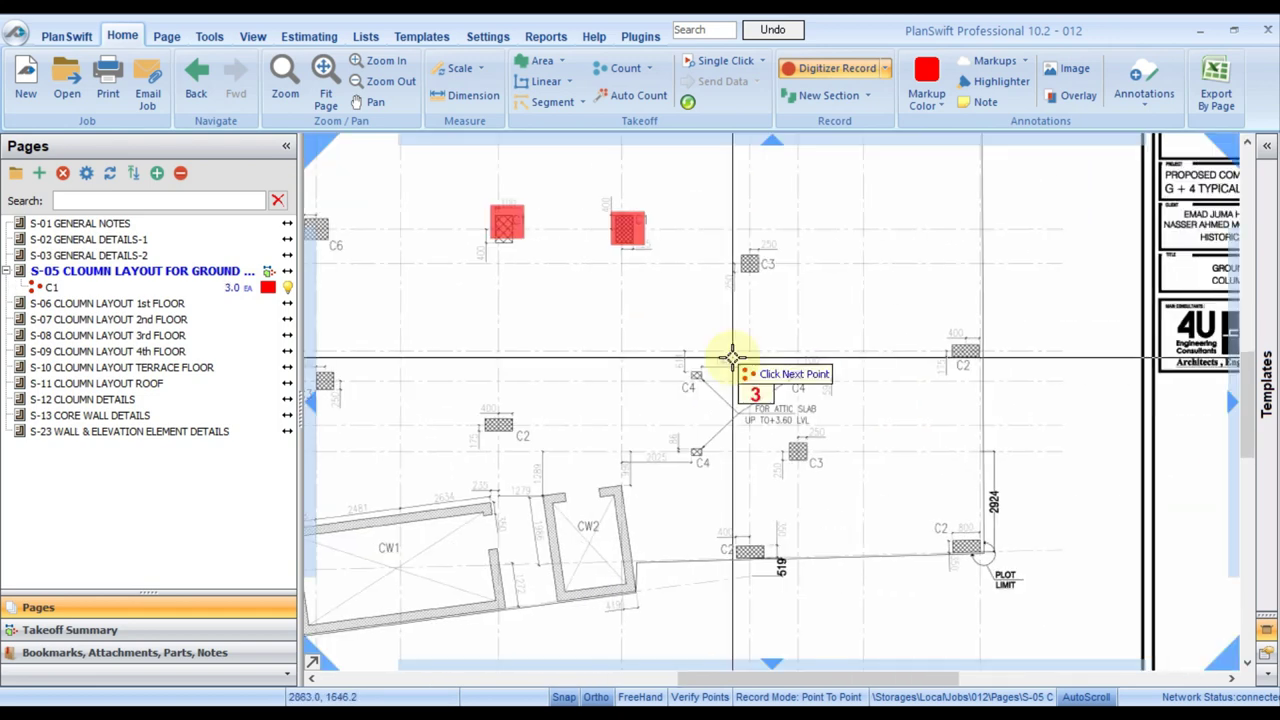
pyautogui.scroll(5, 774, 337)
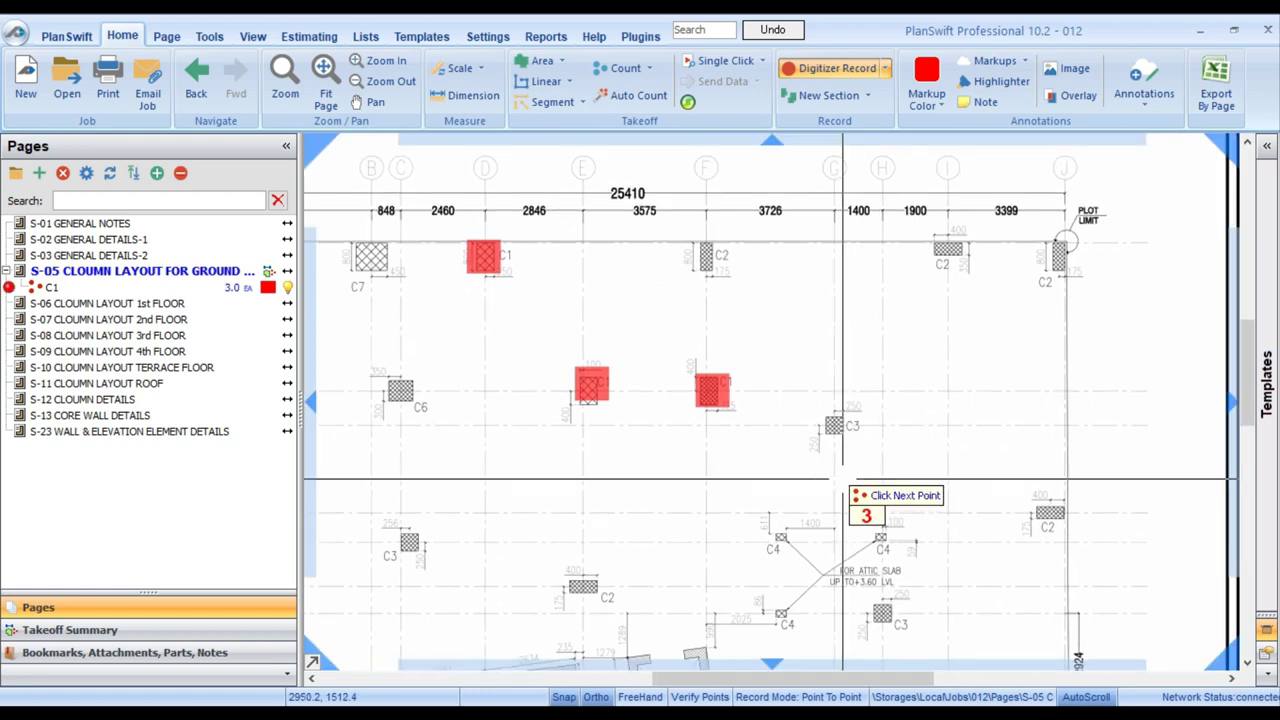
pyautogui.hscroll(-3, 851, 500)
pyautogui.scroll(-1, 971, 443)
# Step: Stop the C1 count and widen the Pages panel to show full sheet names
pyautogui.rightClick(940, 272)
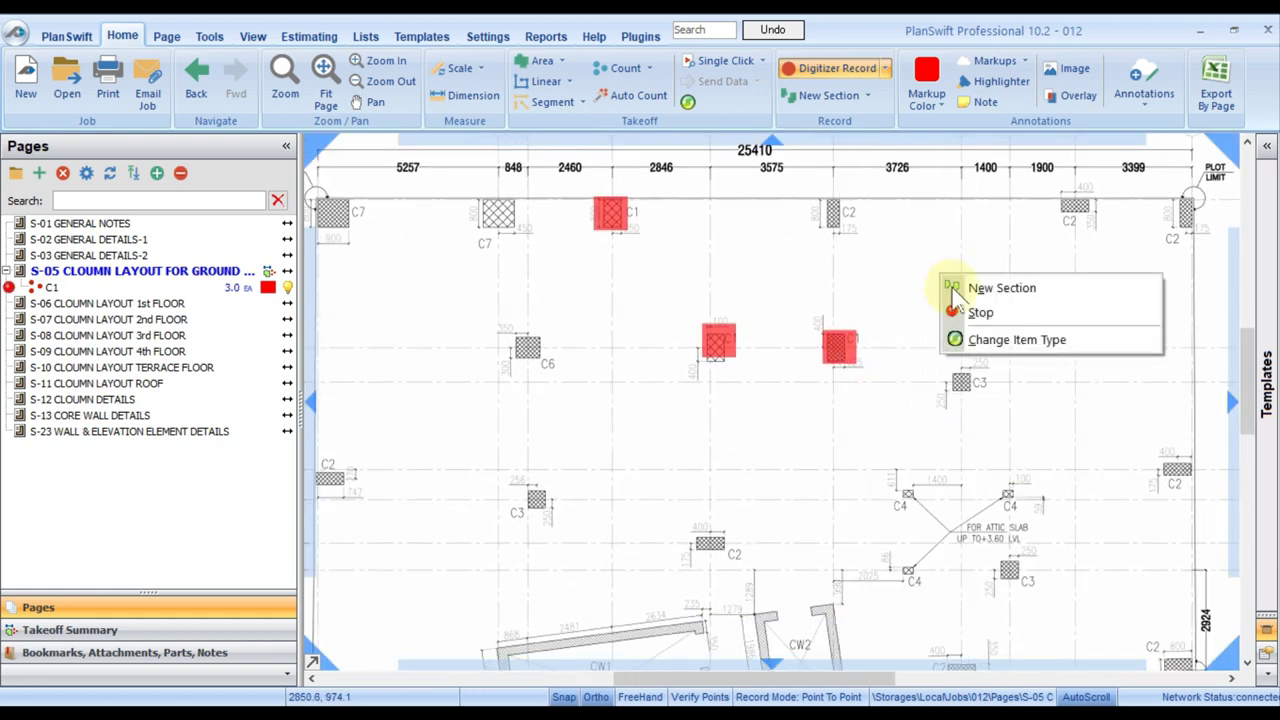
pyautogui.click(975, 312)
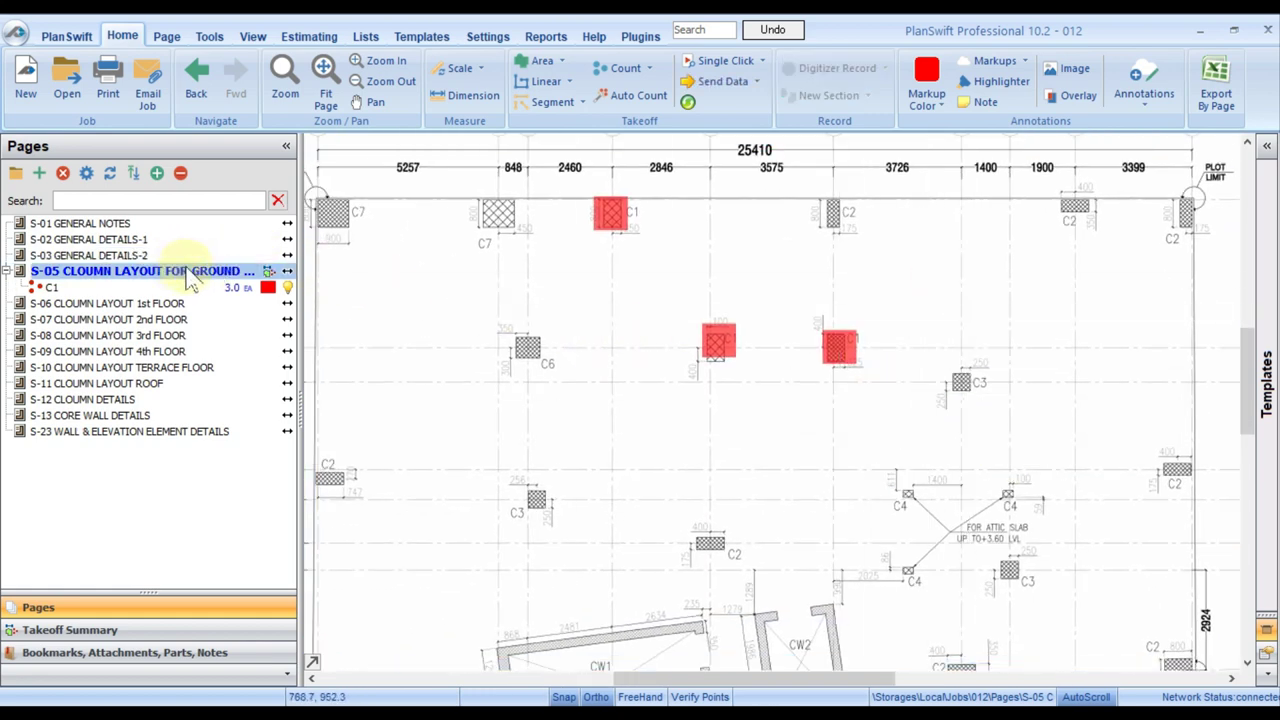
pyautogui.moveTo(301, 280); pyautogui.dragTo(392, 285)
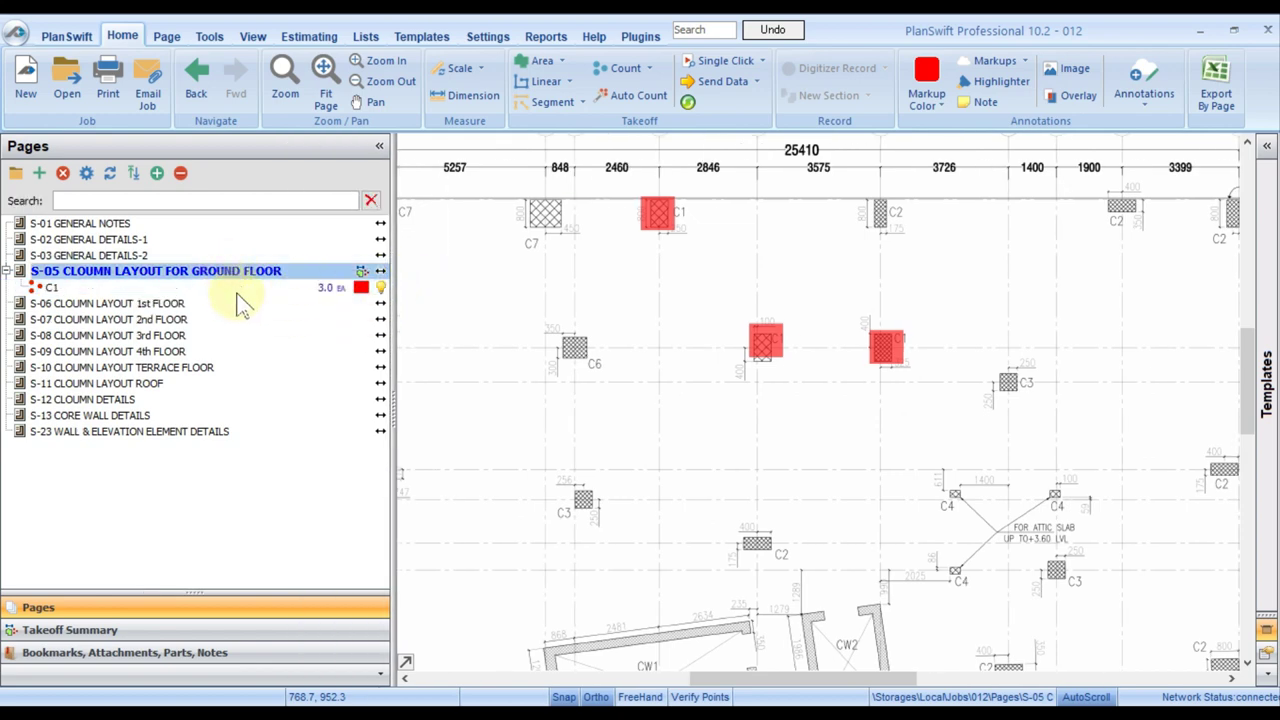
# Step: In Excel, check C1's length, width and height cells, then select C2's QTY cell F6
pyautogui.hotkey('alt', 'Tab')
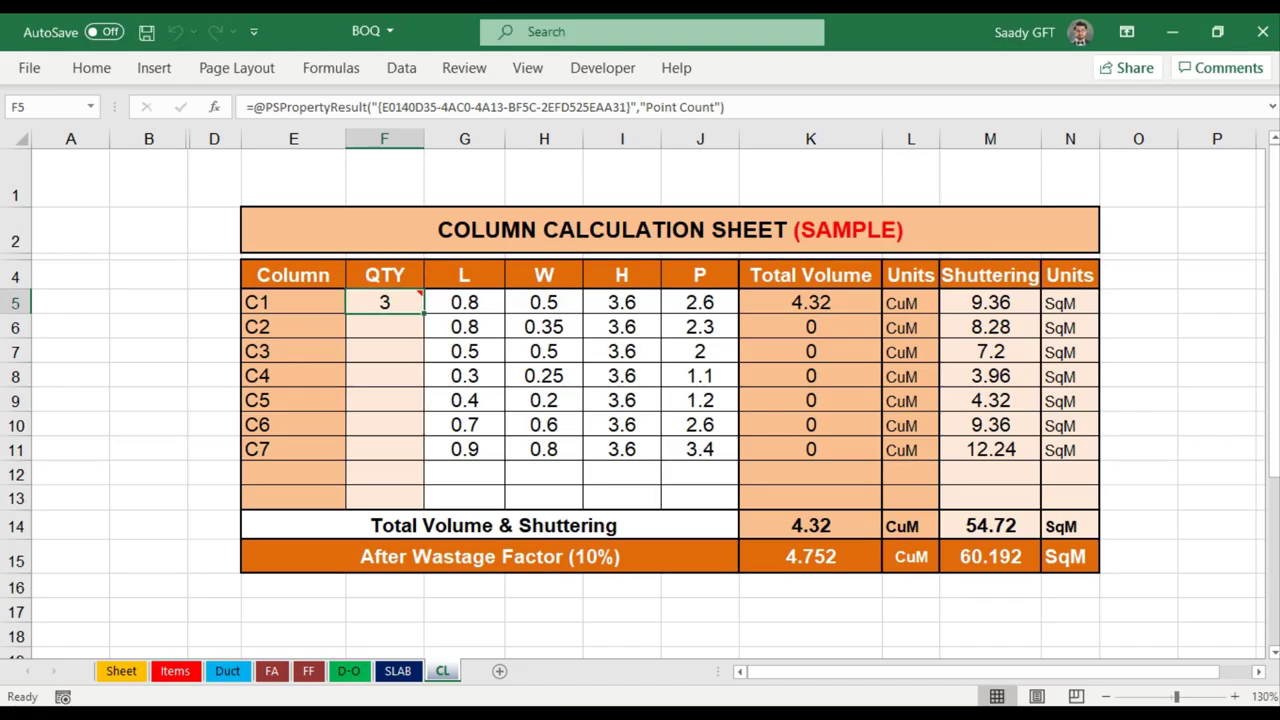
pyautogui.click(371, 347)
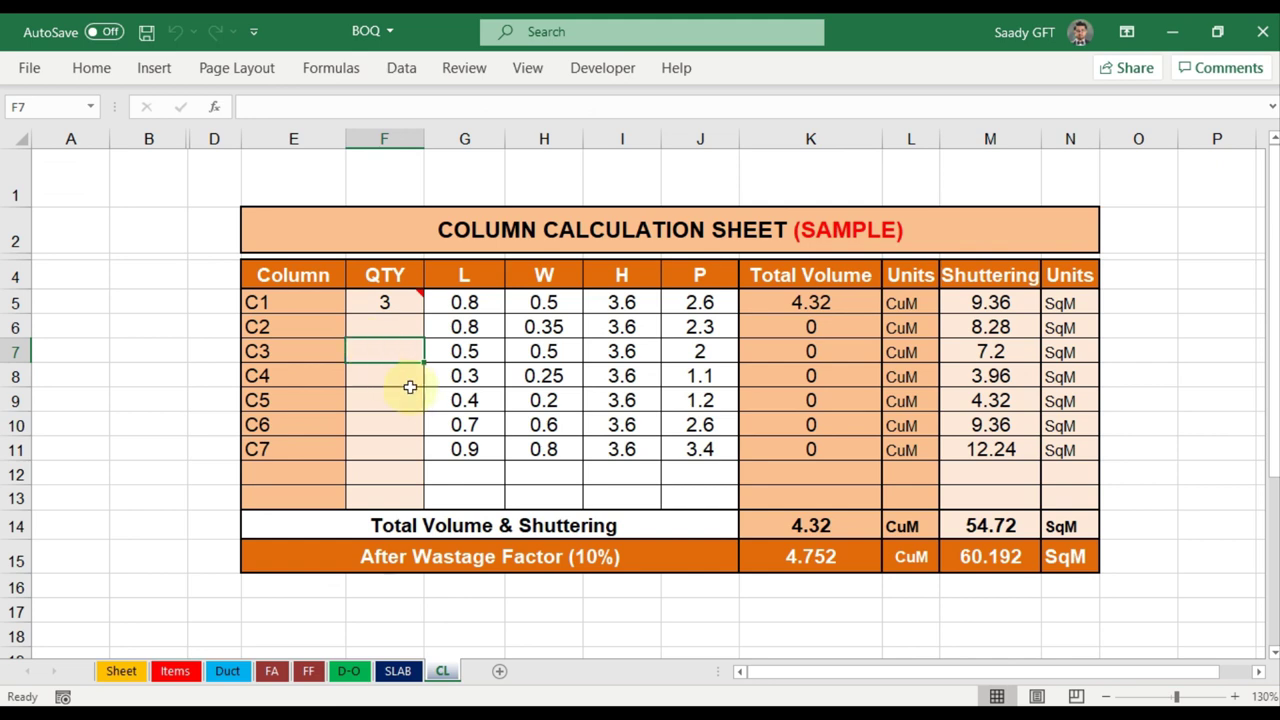
pyautogui.click(464, 302)
pyautogui.click(544, 302)
pyautogui.moveTo(620, 302); pyautogui.dragTo(486, 296)
pyautogui.click(525, 377)
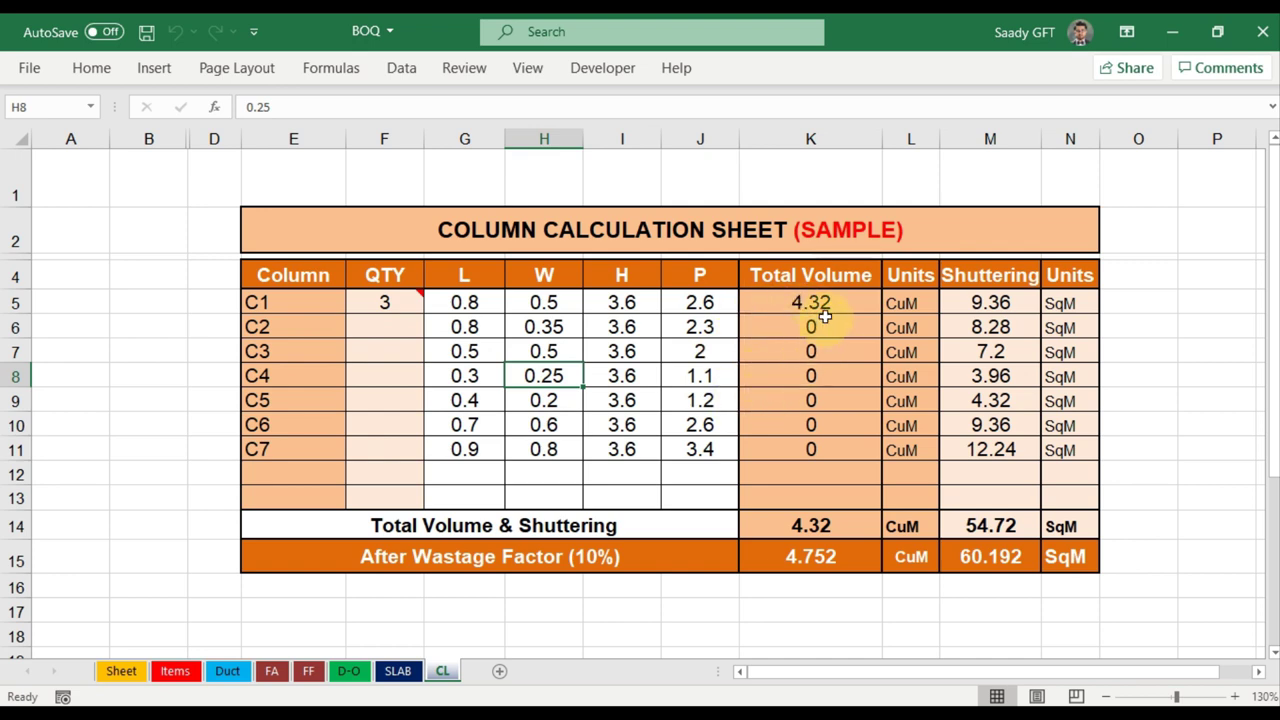
pyautogui.click(378, 324)
# Step: Create a count takeoff named C2 linked to F6, with scaled bright green square markers
pyautogui.rightClick(378, 324)
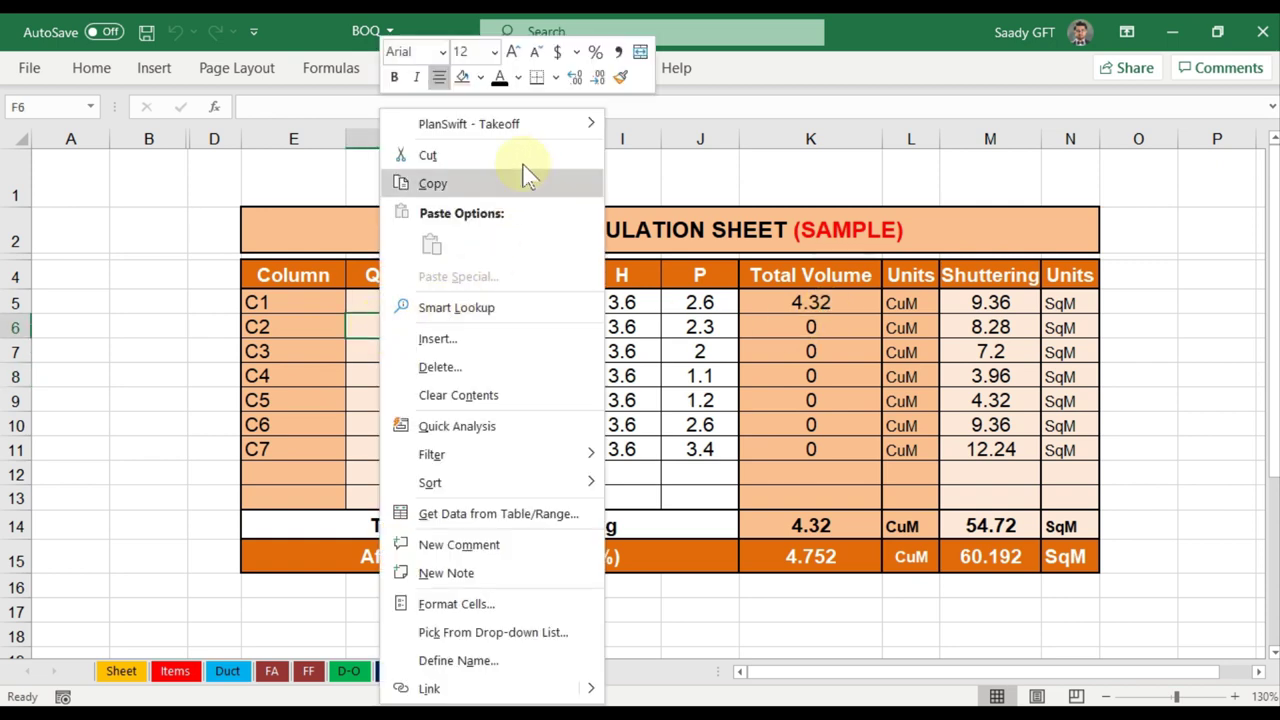
pyautogui.click(659, 210)
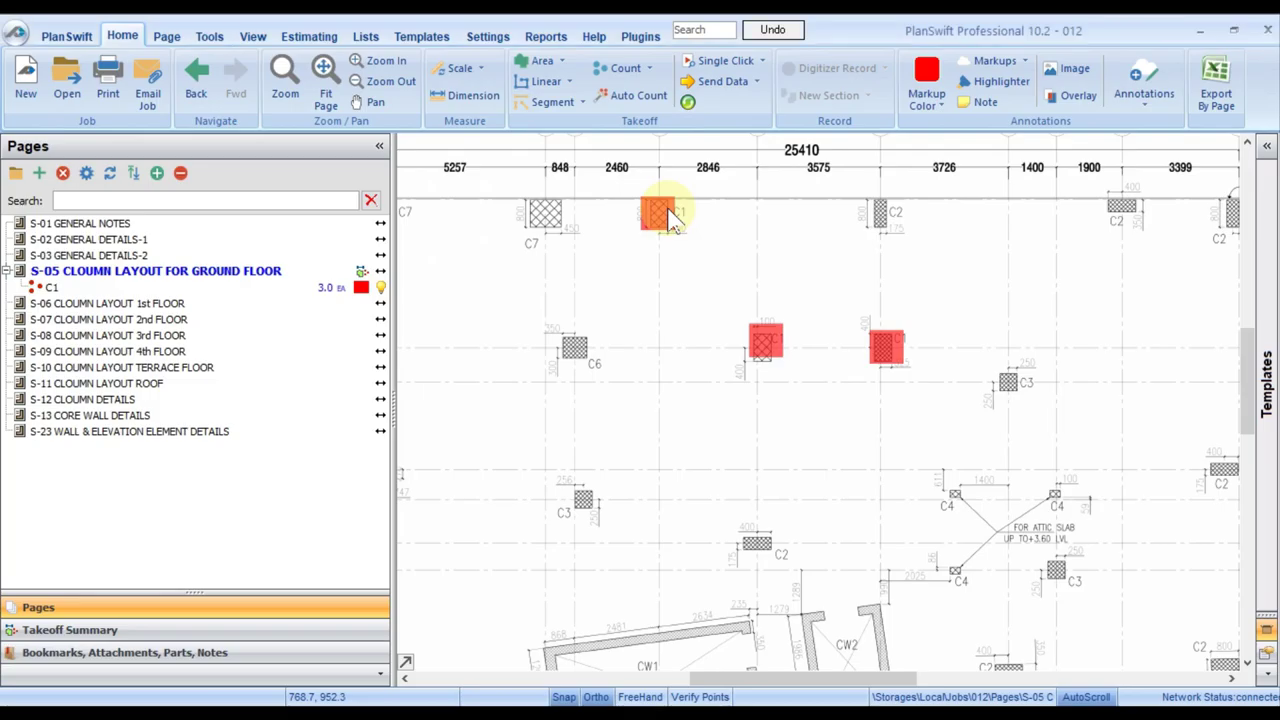
pyautogui.write('C2')
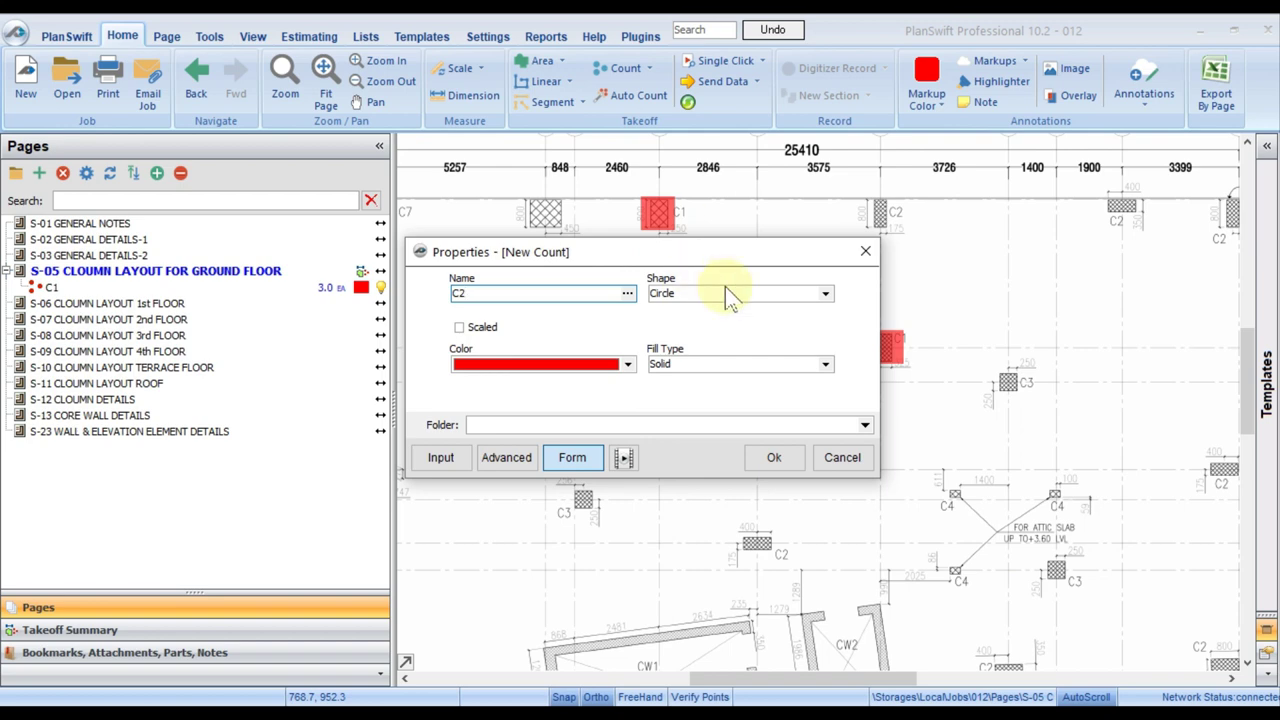
pyautogui.click(825, 293)
pyautogui.click(751, 319)
pyautogui.click(459, 327)
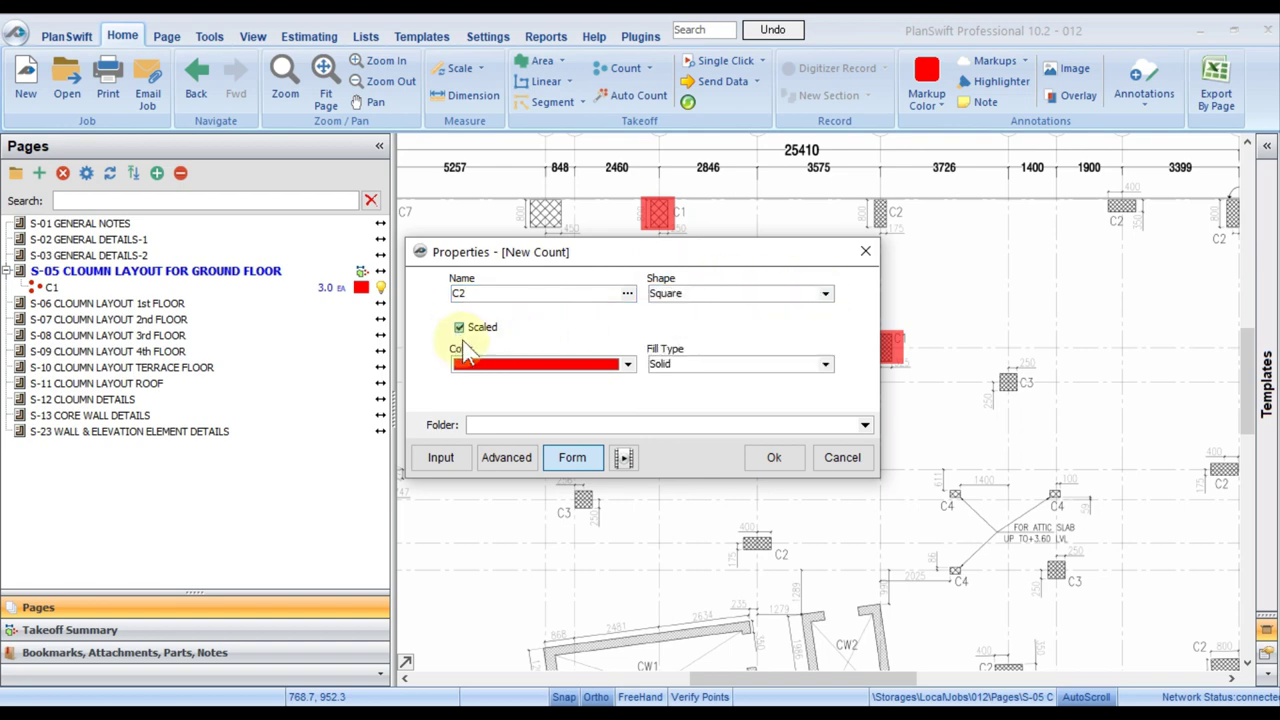
pyautogui.click(470, 362)
pyautogui.click(503, 462)
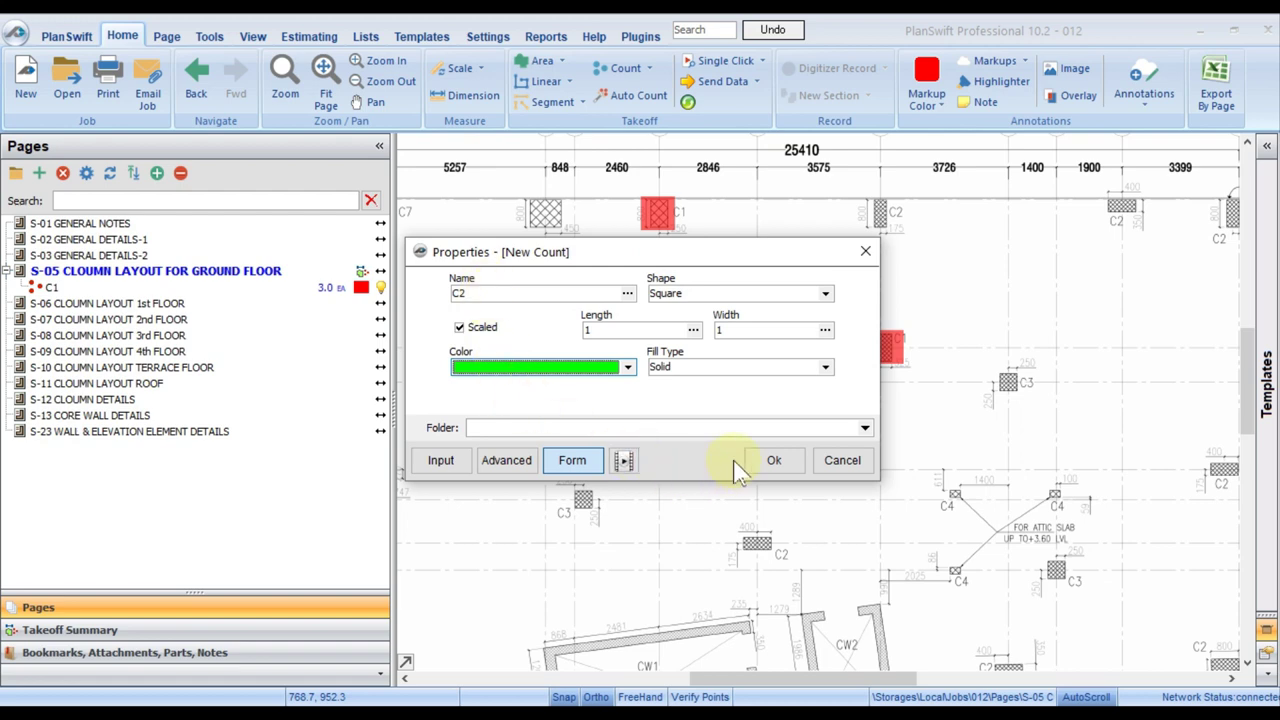
pyautogui.click(772, 459)
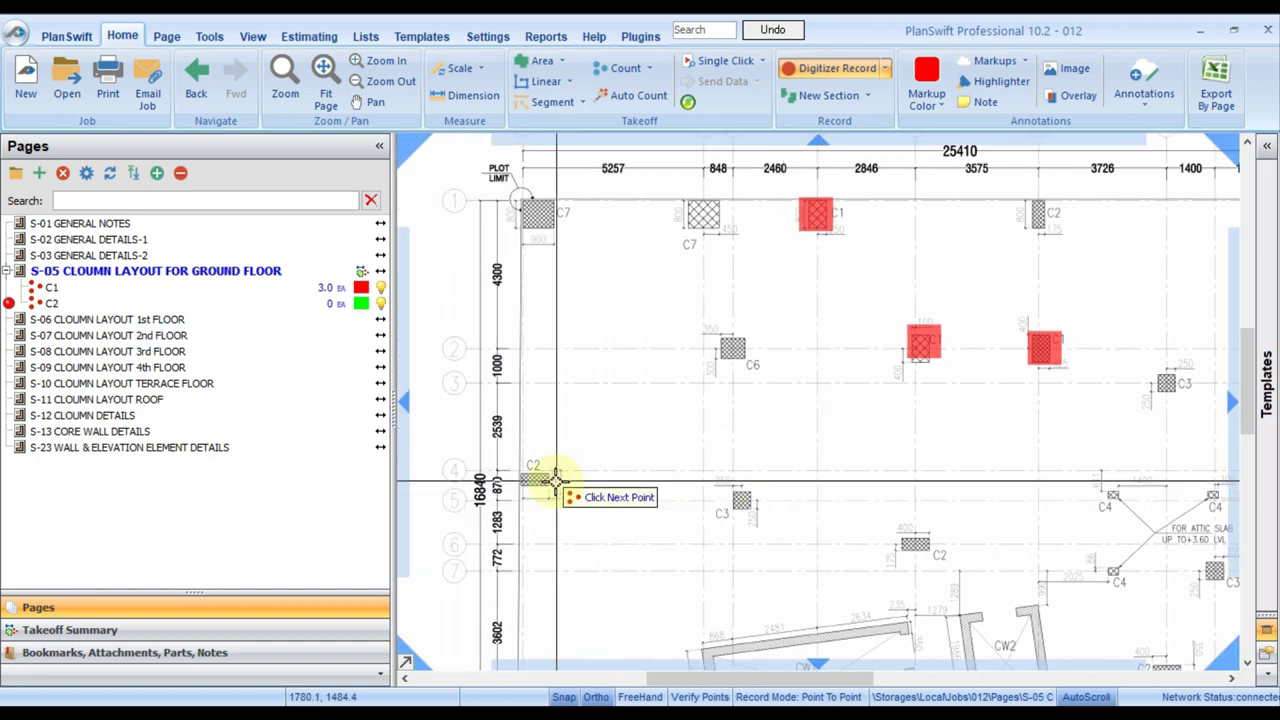
# Step: Mark the C2 columns across the ground-floor plan with green count markers
pyautogui.click(541, 487)
pyautogui.click(933, 373)
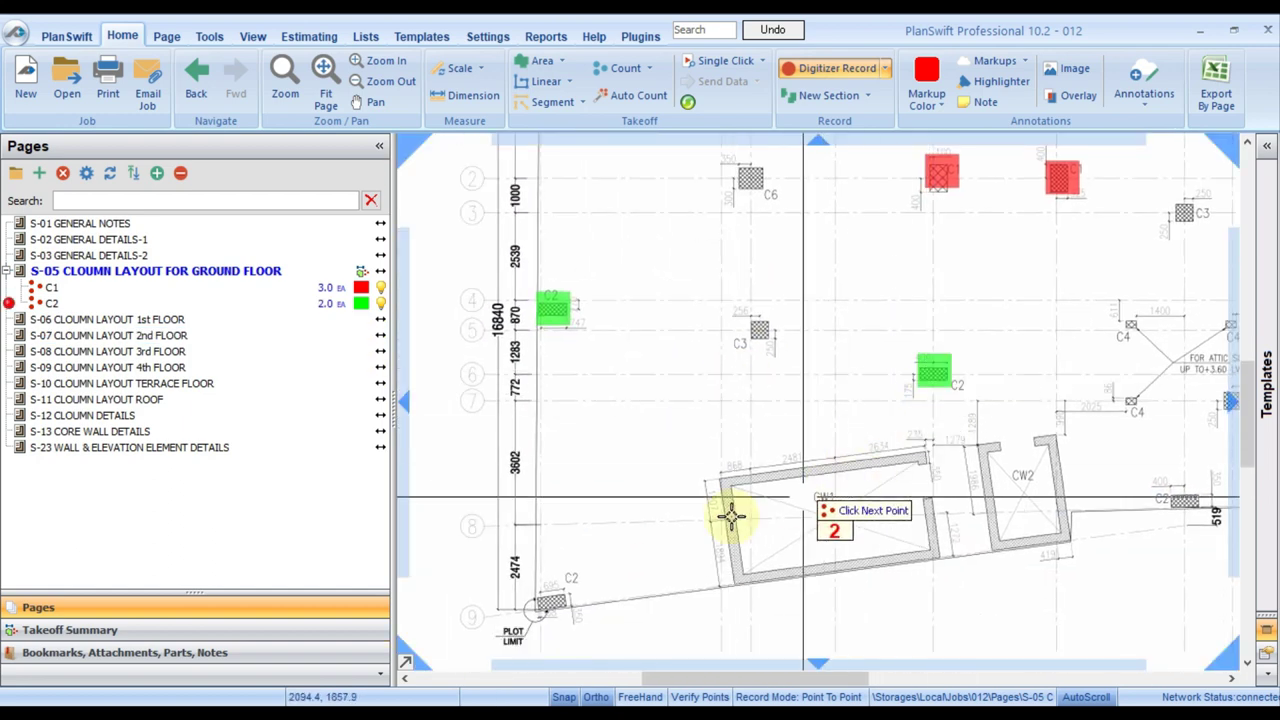
pyautogui.click(549, 602)
pyautogui.click(1185, 500)
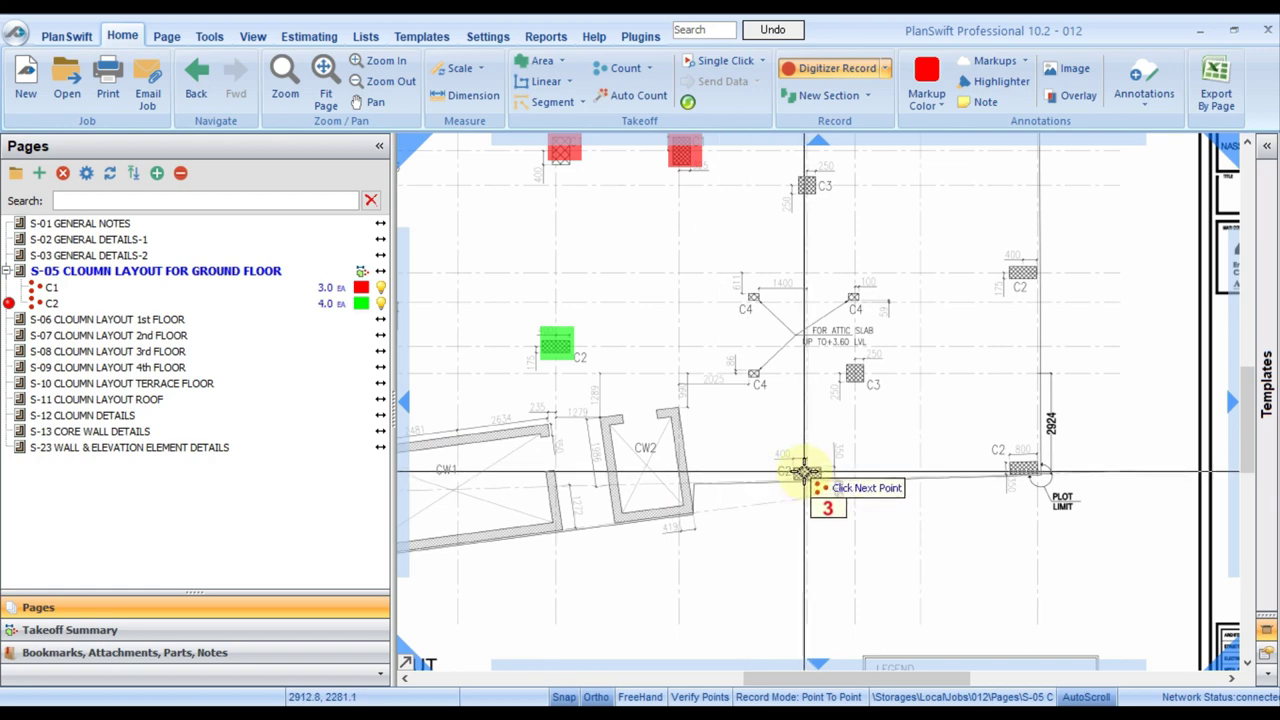
pyautogui.click(805, 472)
pyautogui.click(1020, 468)
pyautogui.click(1022, 272)
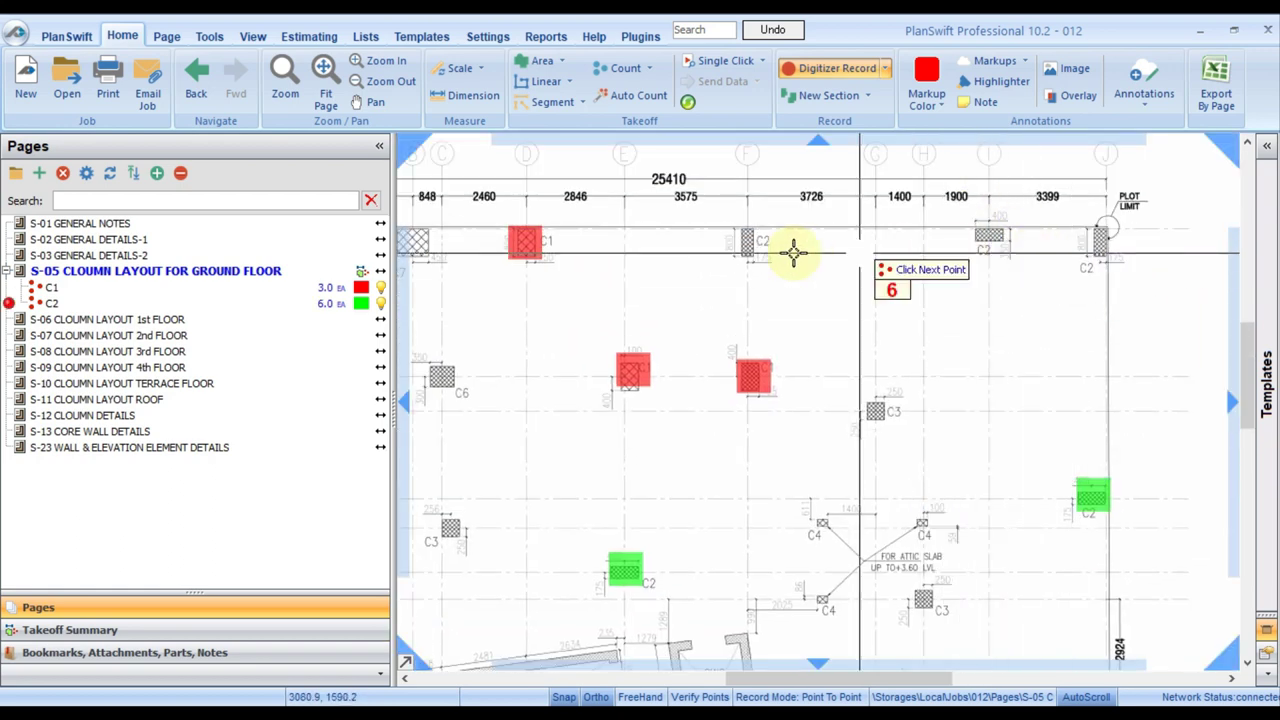
# Step: Stop the C2 count and check Excel, where C2's QTY now reads 6
pyautogui.rightClick(860, 324)
pyautogui.click(893, 346)
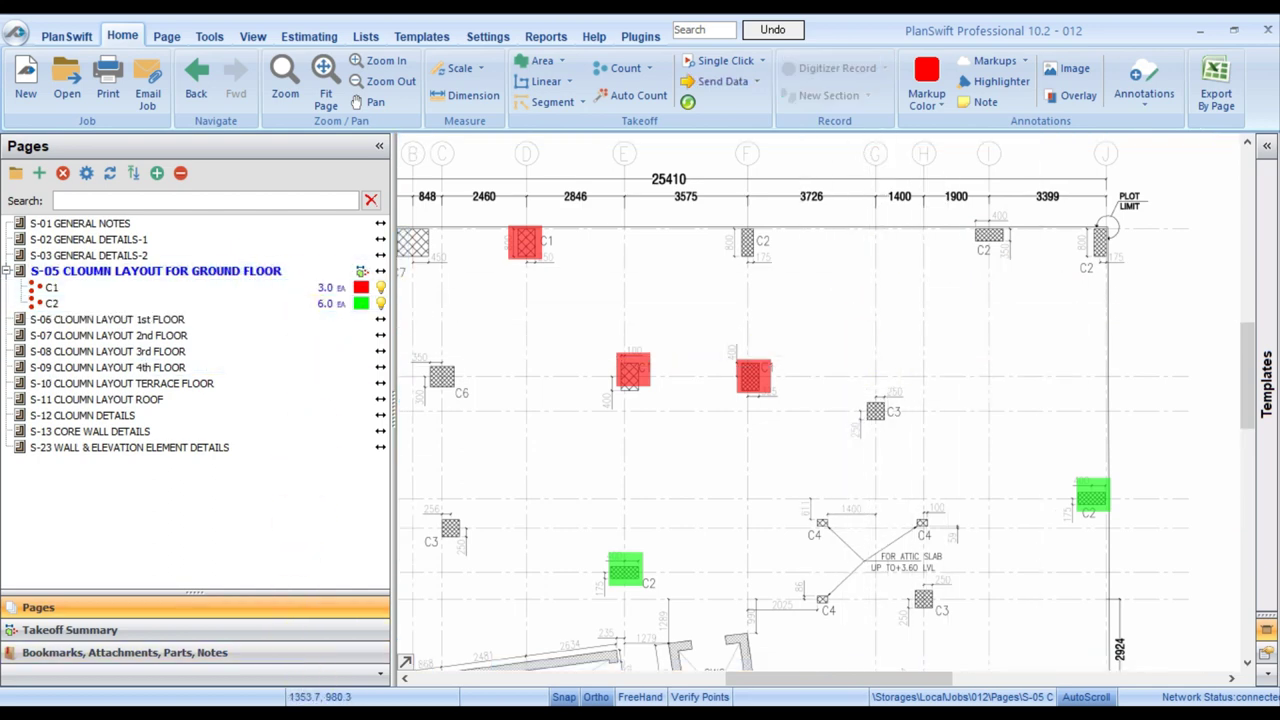
pyautogui.hotkey('alt', 'Tab')
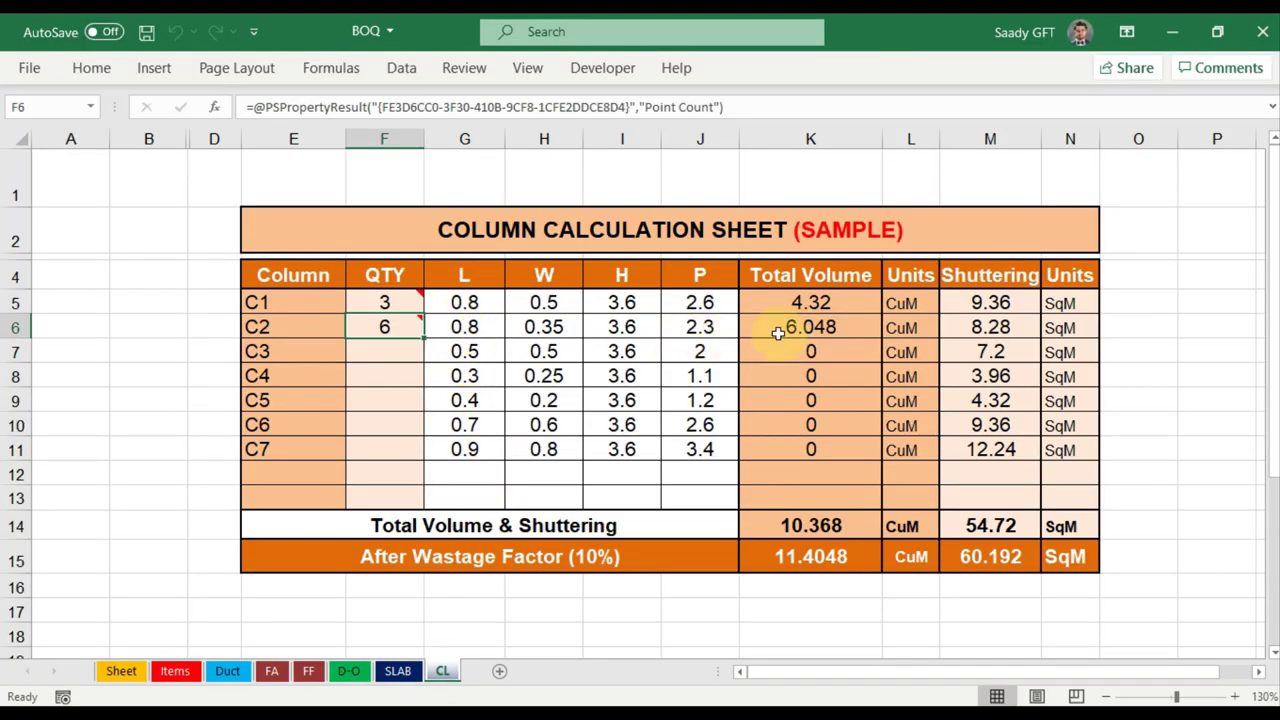
# Step: Compare the plan with Excel, then resume counting the C2 item in PlanSwift
pyautogui.hotkey('alt', 'Tab')
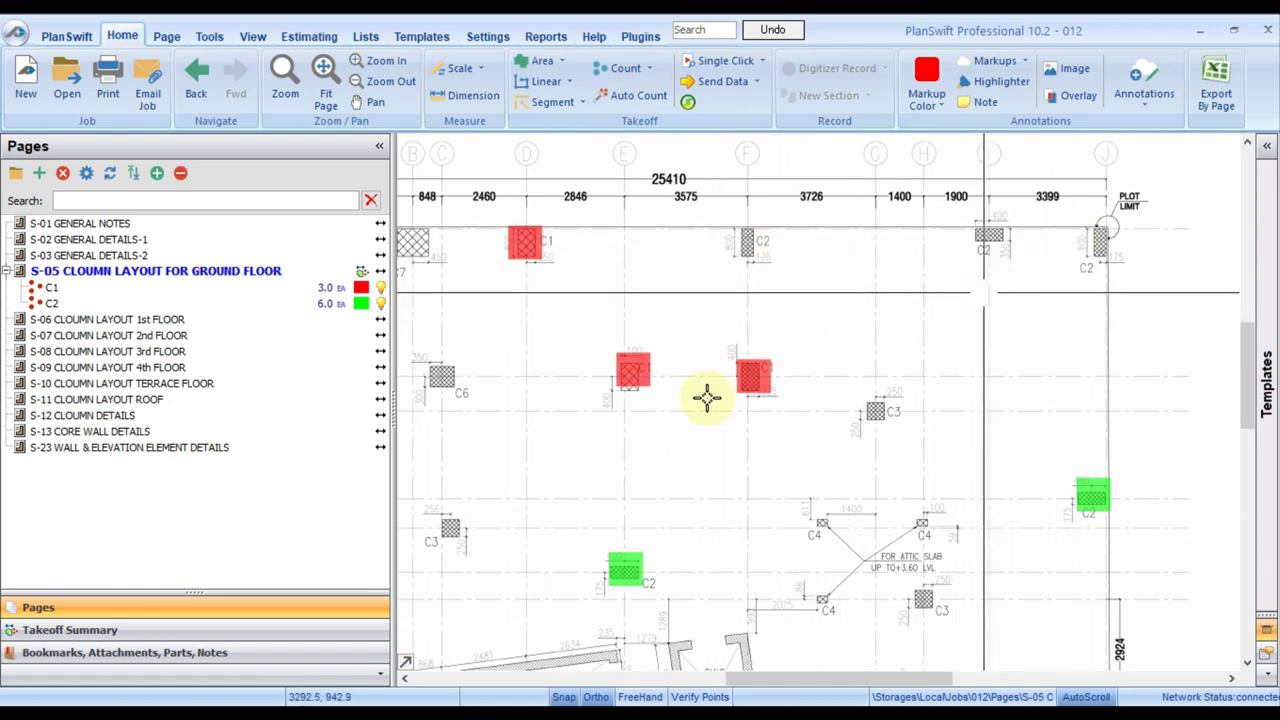
pyautogui.hotkey('alt', 'Tab')
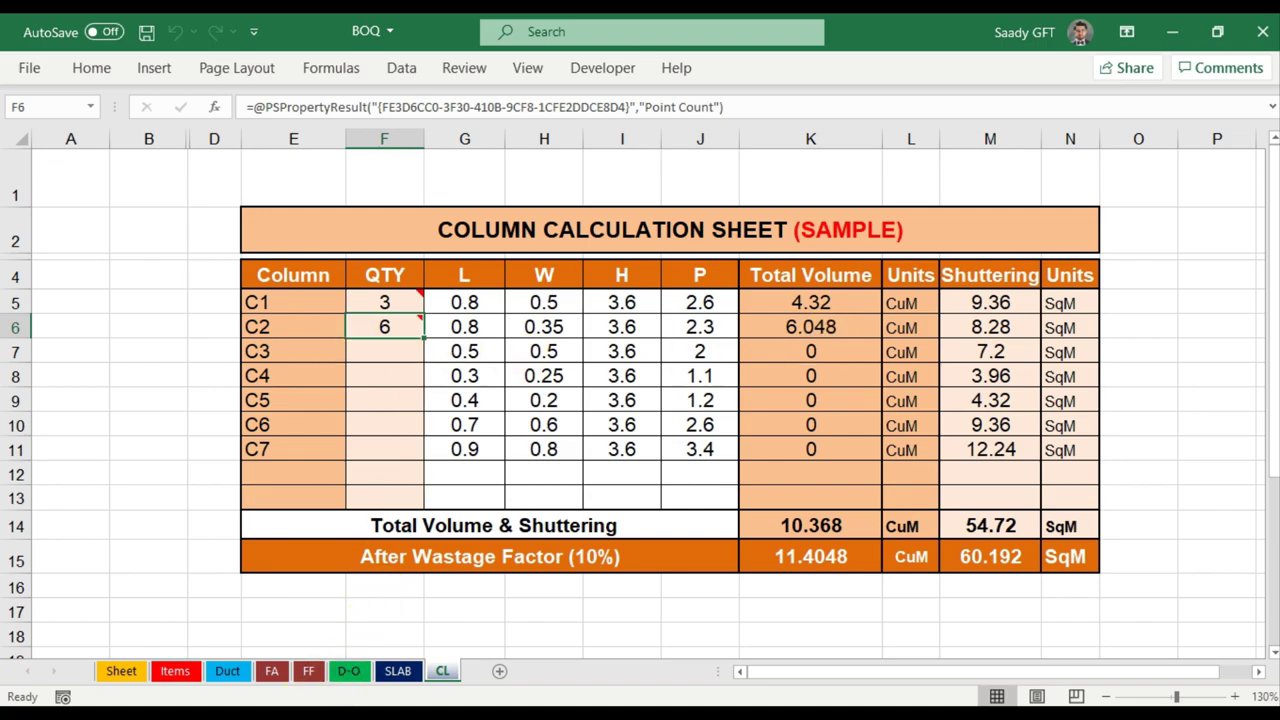
pyautogui.hotkey('alt', 'Tab')
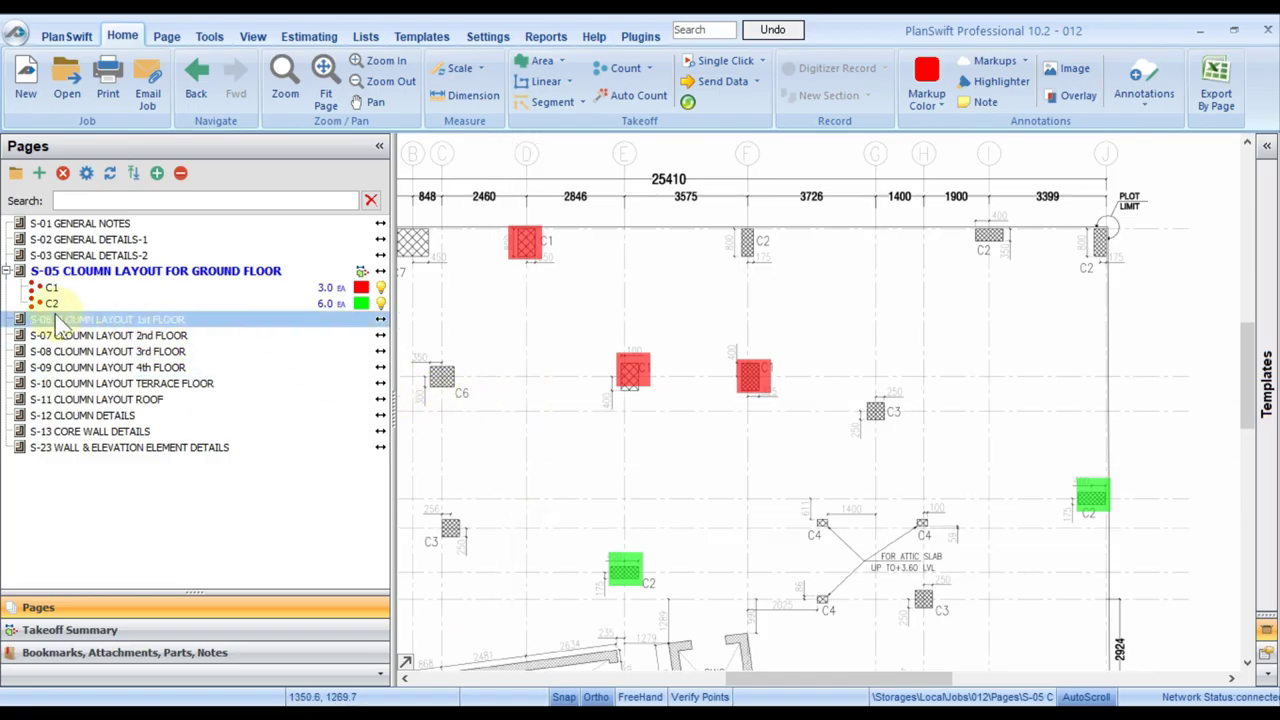
pyautogui.click(14, 309)
pyautogui.click(10, 305)
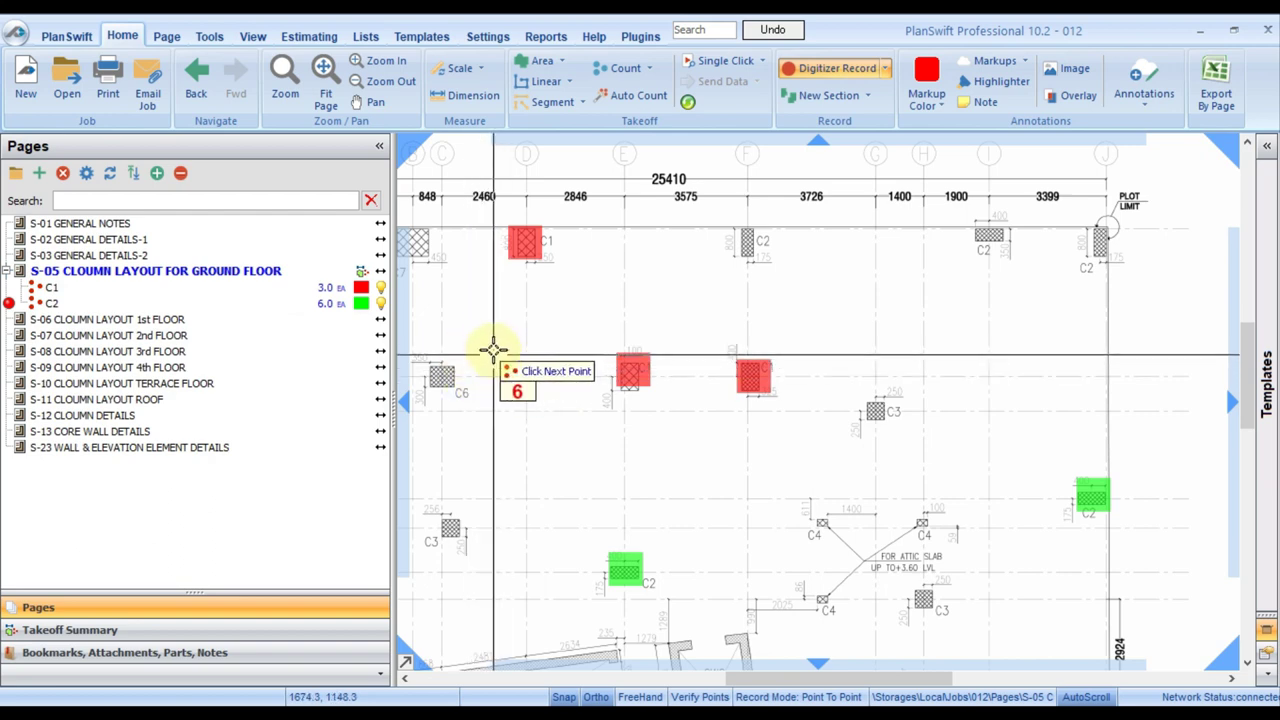
# Step: Count the three remaining top-row C2 columns, stop, and confirm Excel's C2 QTY of 9
pyautogui.click(749, 240)
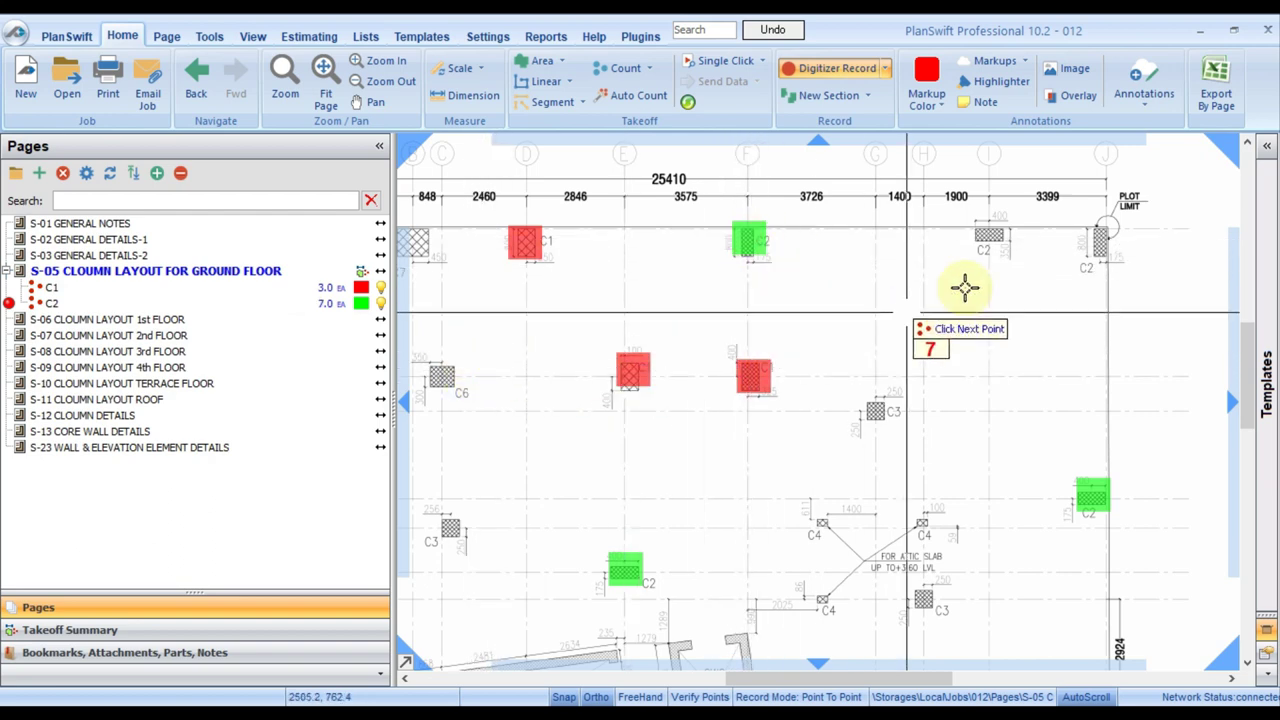
pyautogui.click(989, 234)
pyautogui.click(1107, 240)
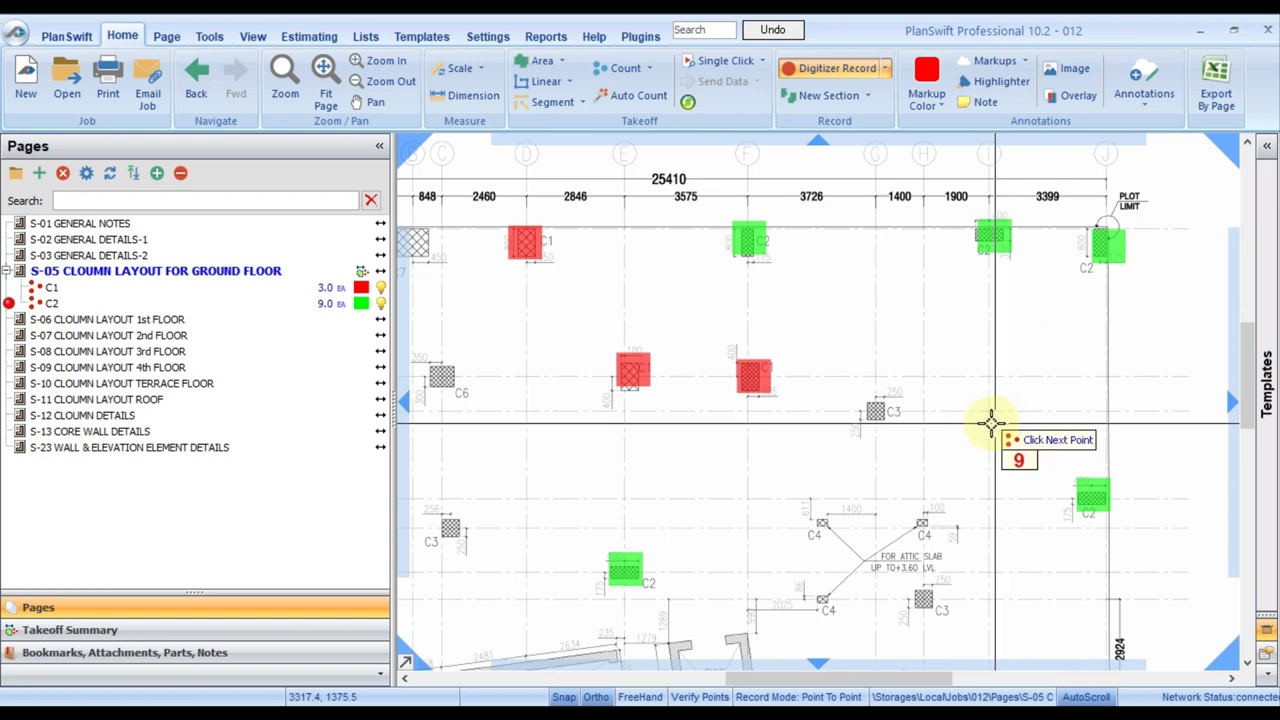
pyautogui.rightClick(918, 335)
pyautogui.click(945, 374)
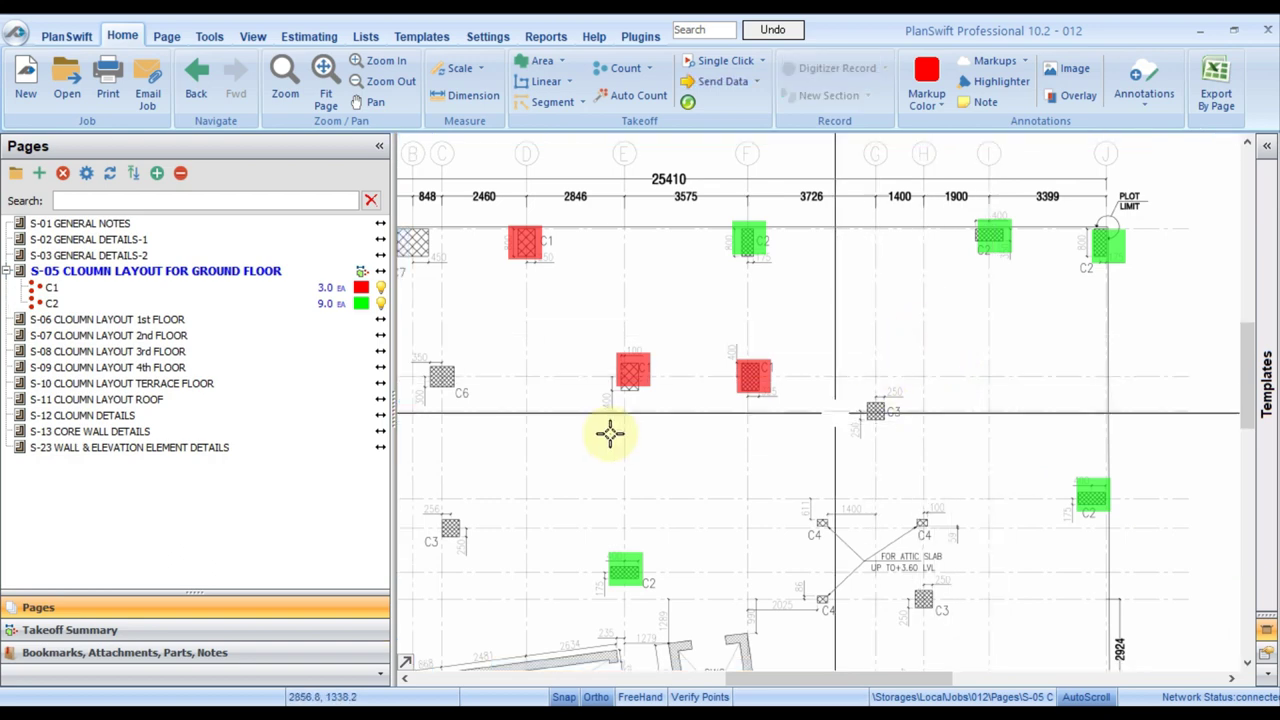
pyautogui.click(323, 307)
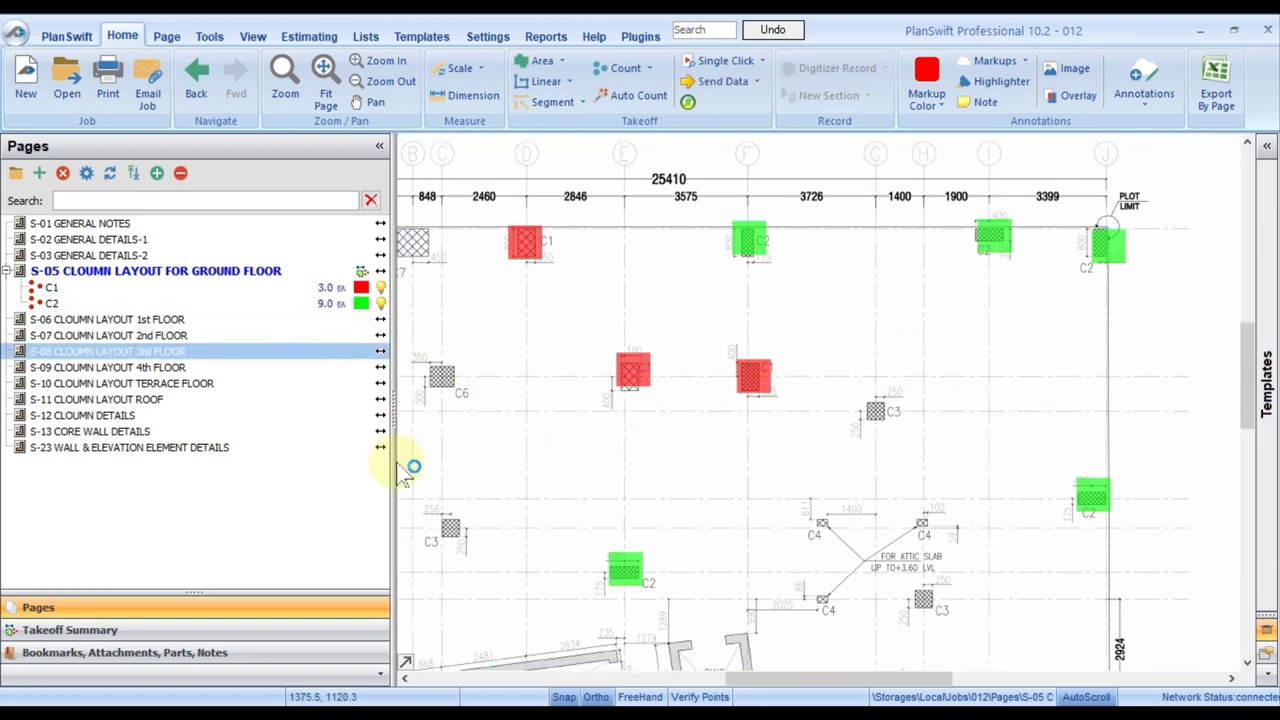
pyautogui.click(352, 705)
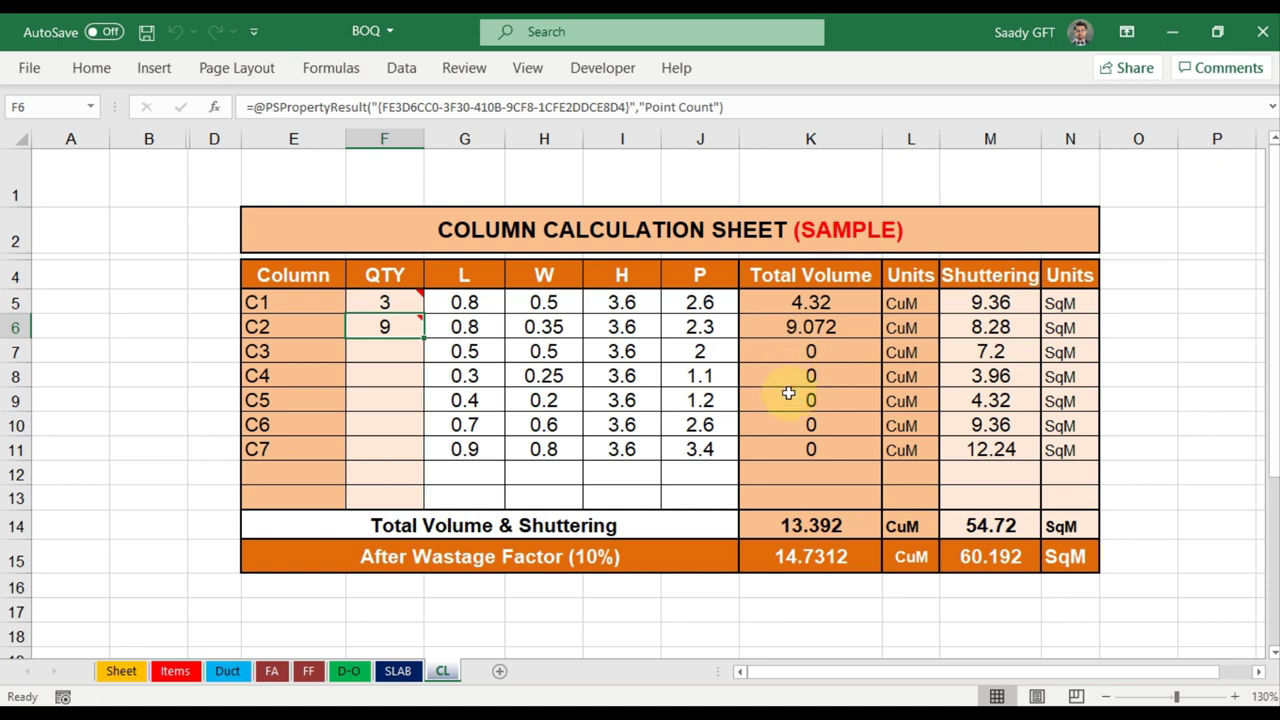
# Step: Create a C3 count takeoff linked to Excel cell F7 with square, scaled, magenta markers
pyautogui.rightClick(387, 353)
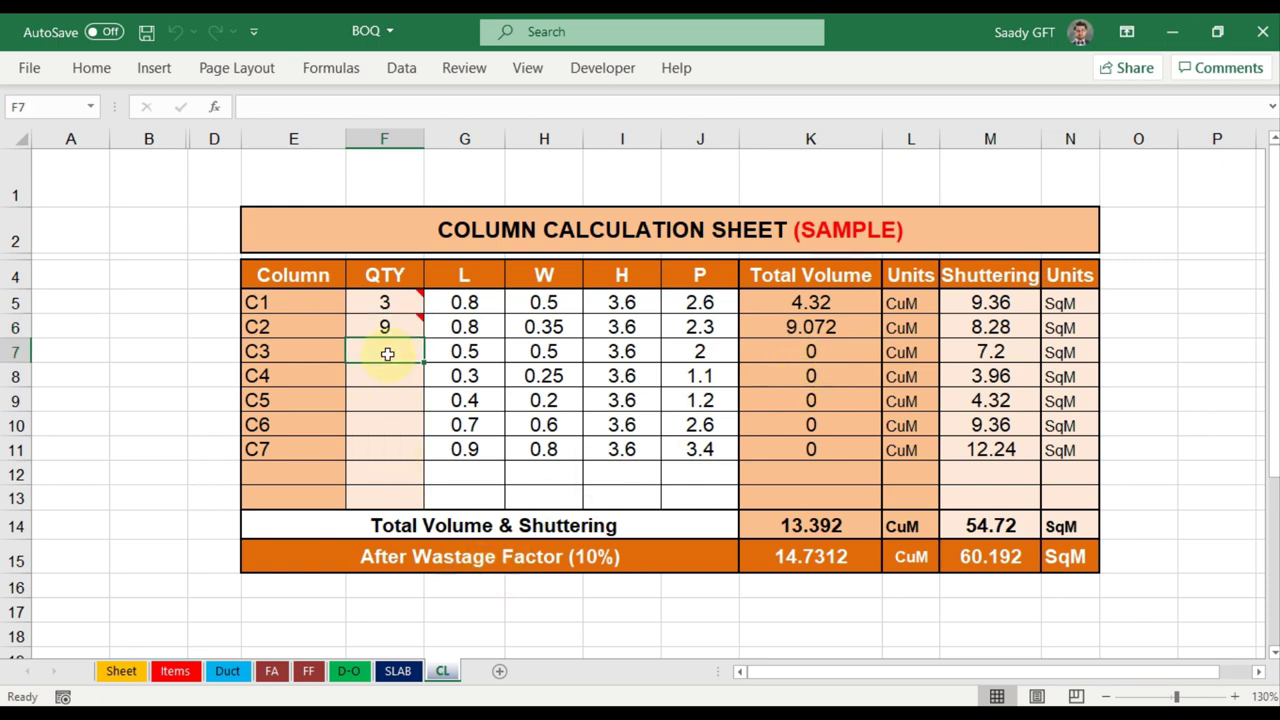
pyautogui.moveTo(594, 123)
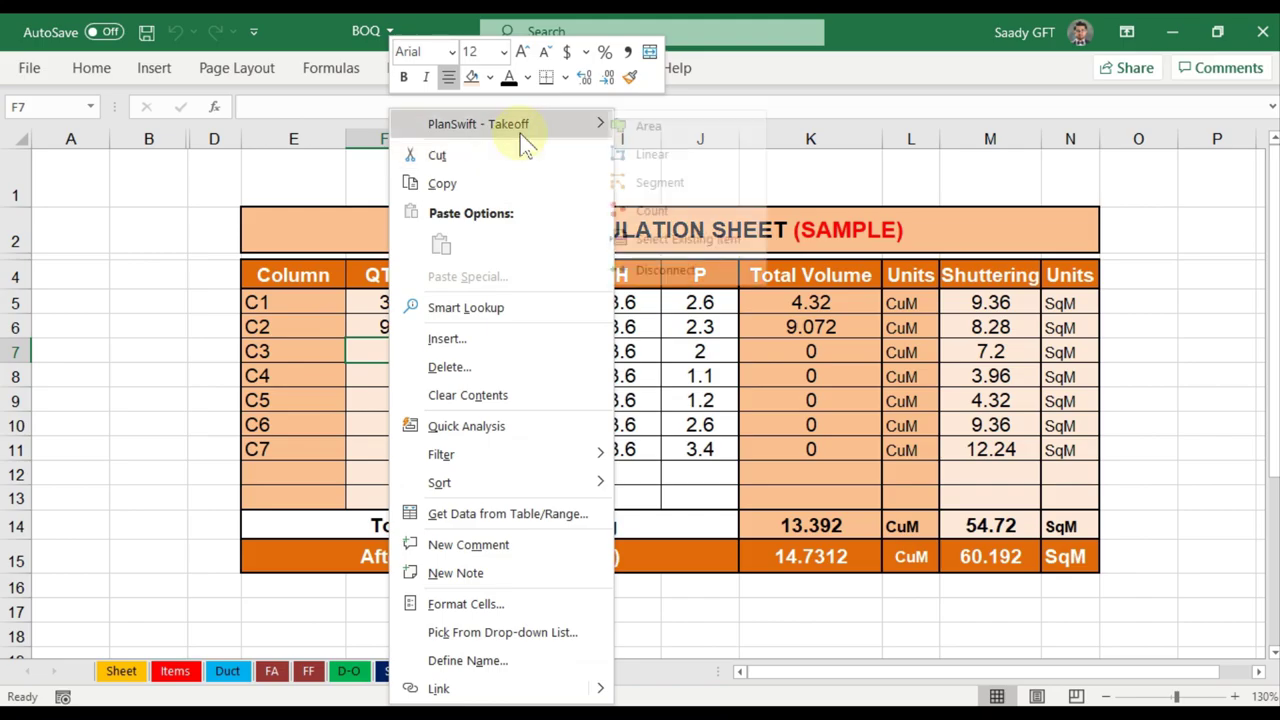
pyautogui.click(677, 210)
pyautogui.write('C3')
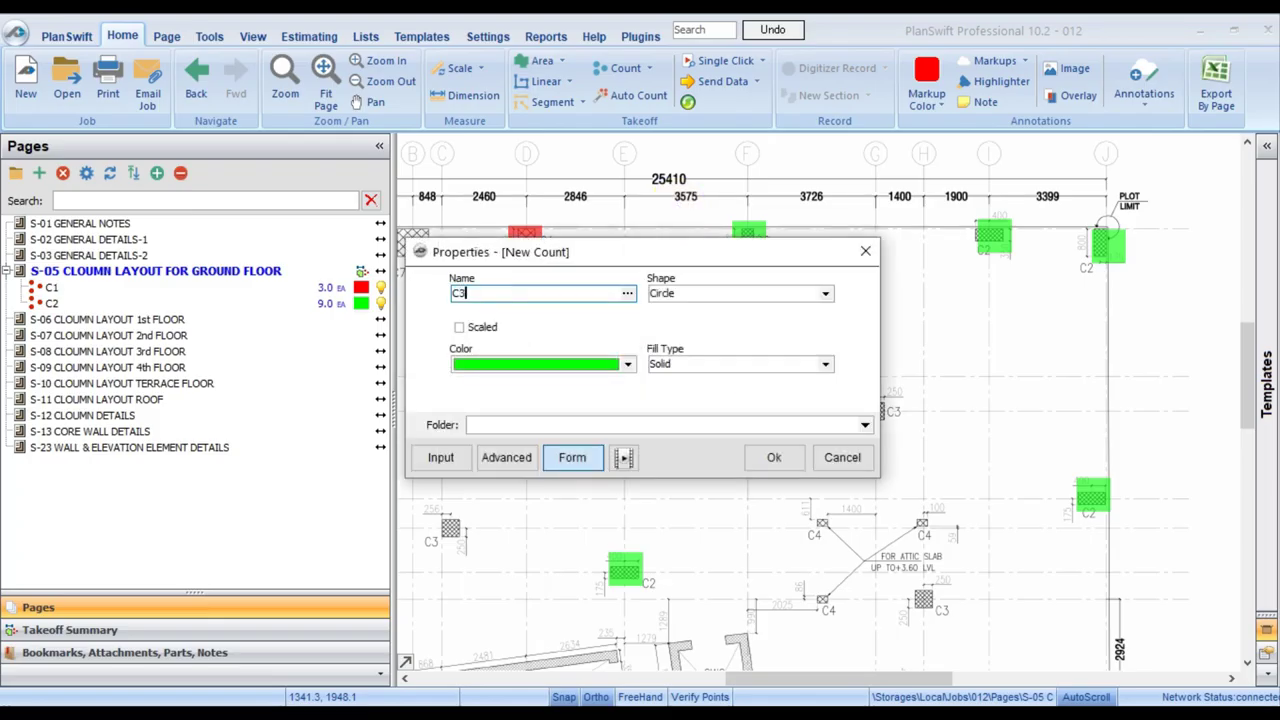
pyautogui.click(825, 293)
pyautogui.click(772, 320)
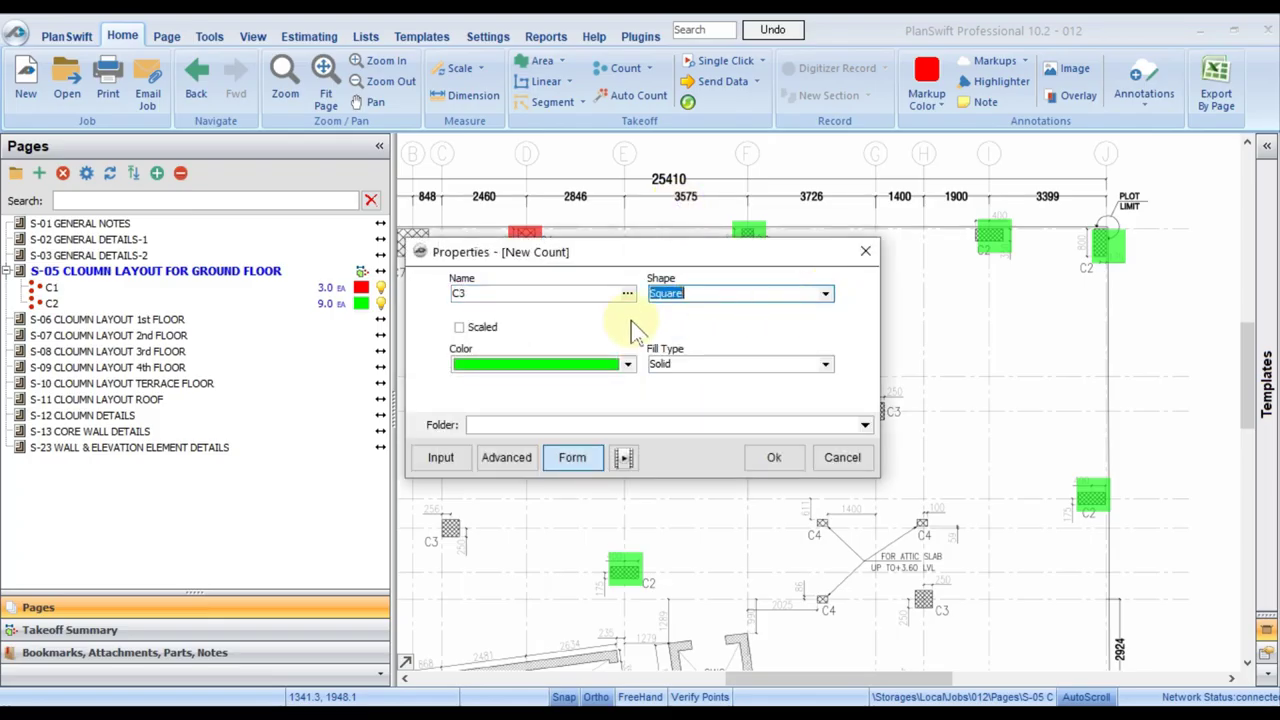
pyautogui.click(459, 327)
pyautogui.click(480, 366)
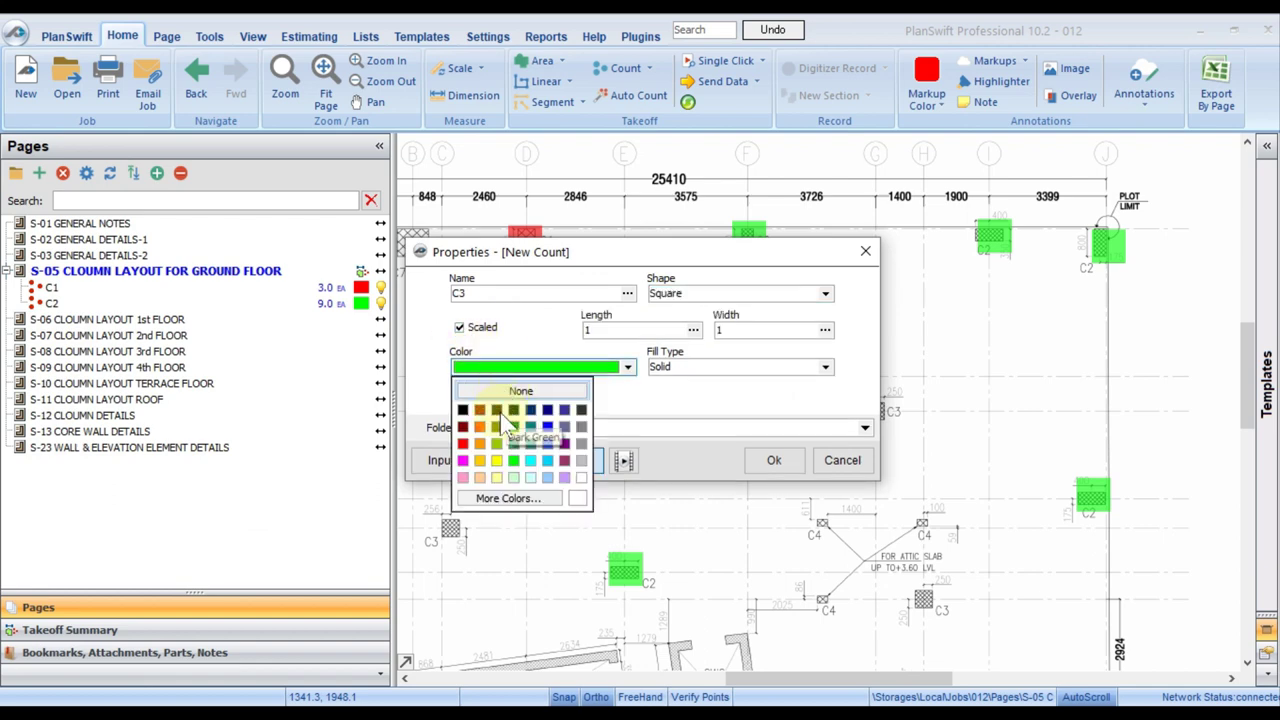
pyautogui.click(482, 433)
pyautogui.click(768, 460)
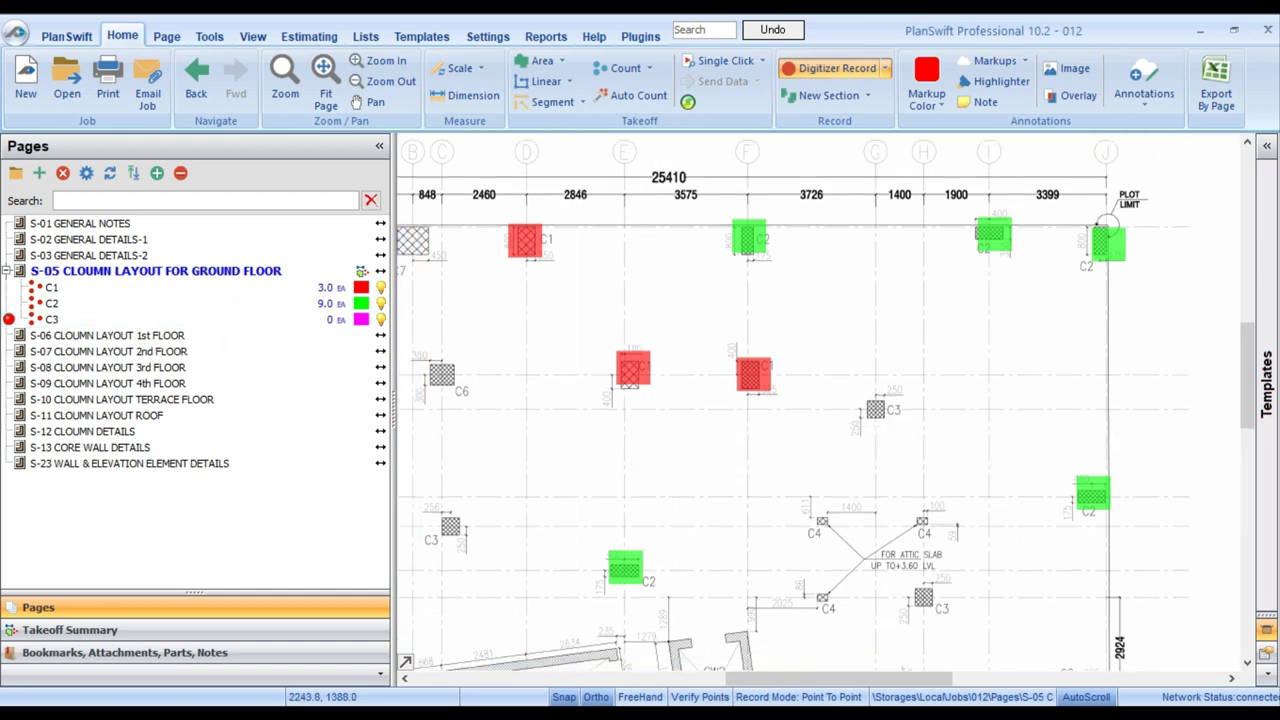
# Step: Mark two C3 columns on the ground-floor plan, then stop counting
pyautogui.click(1005, 322)
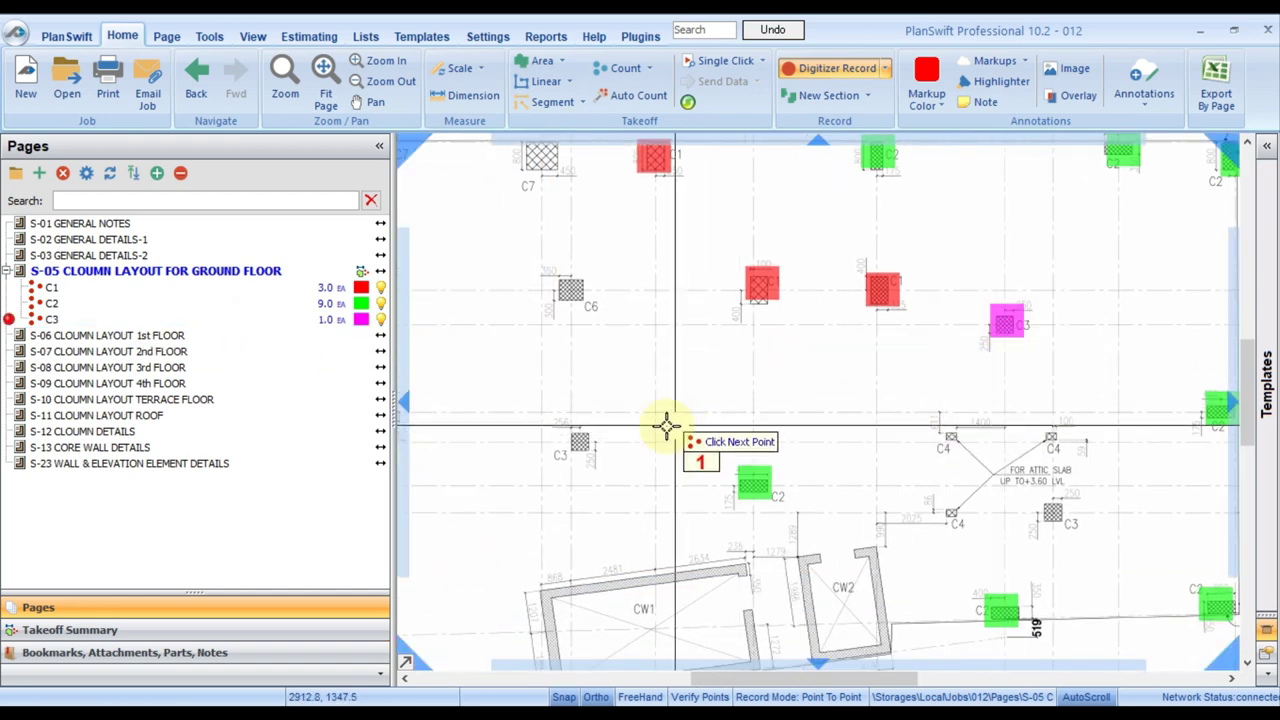
pyautogui.click(579, 441)
pyautogui.rightClick(665, 365)
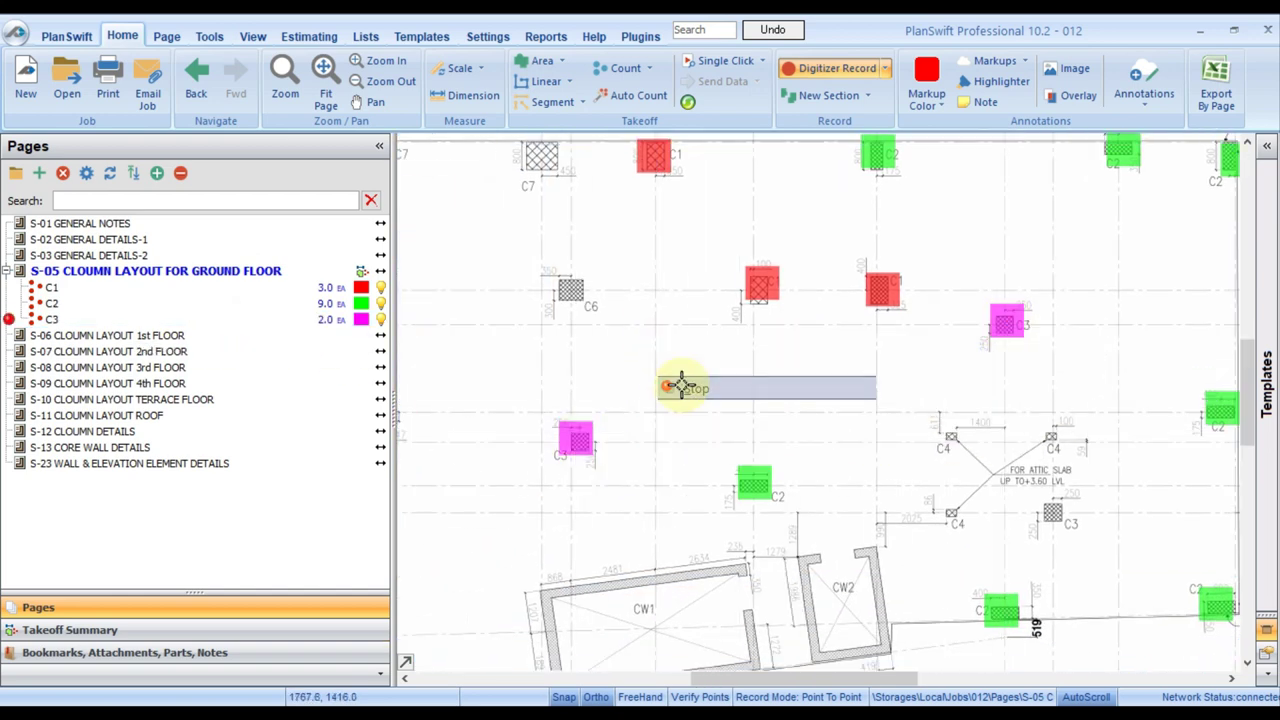
pyautogui.click(690, 388)
# Step: Set the C3 count's markers back to squares in its properties
pyautogui.rightClick(103, 320)
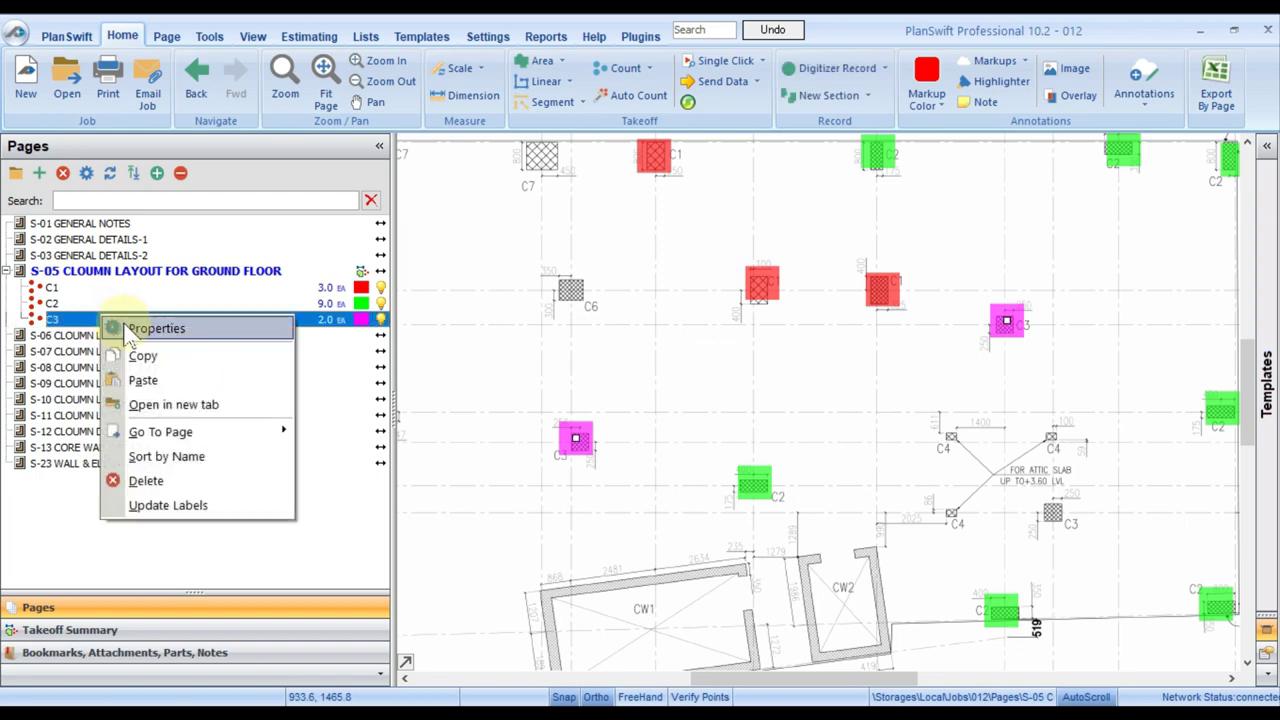
pyautogui.click(130, 326)
pyautogui.click(825, 305)
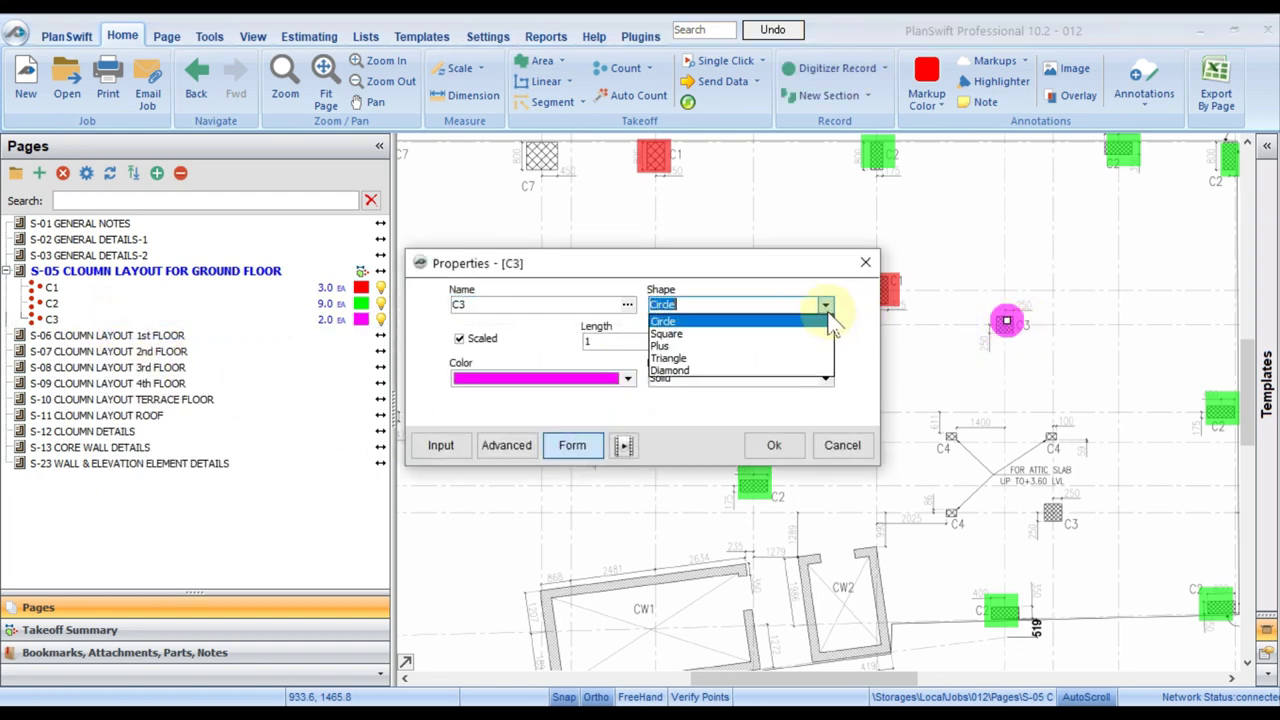
pyautogui.click(770, 333)
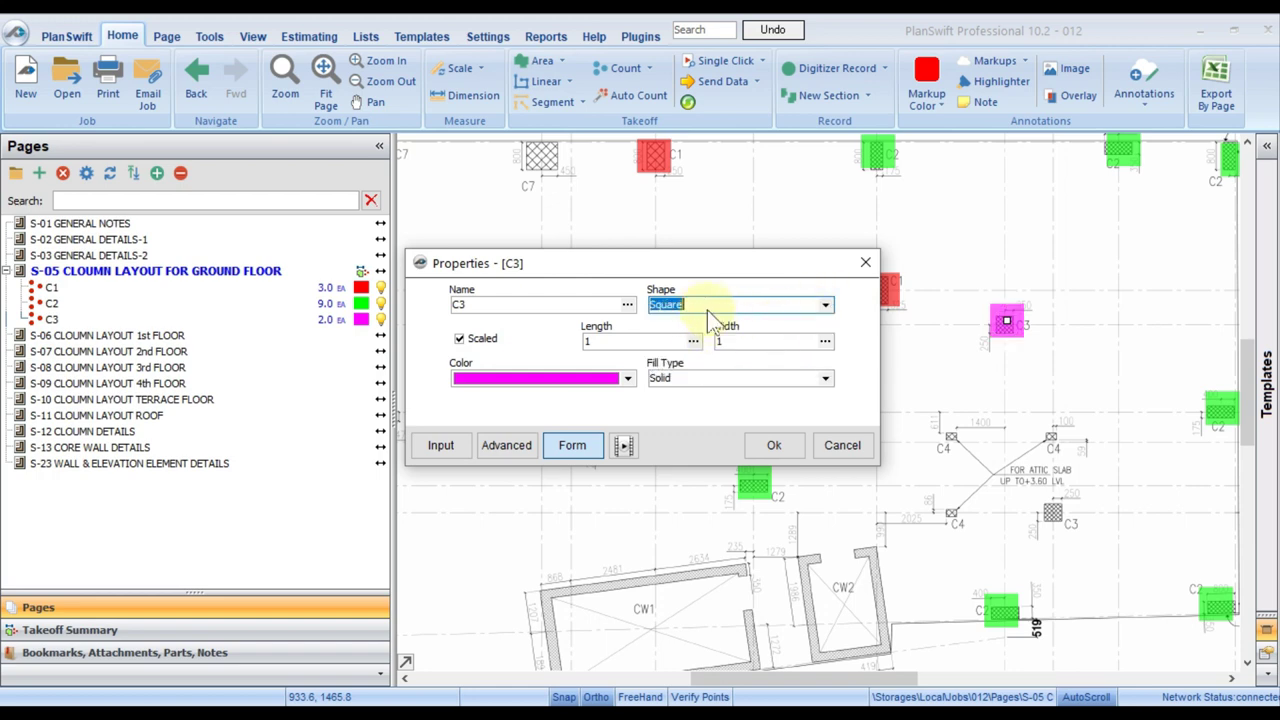
pyautogui.click(760, 445)
# Step: Resume the C3 count, mark the third column near the attic slab, and return to Excel
pyautogui.moveTo(757, 471); pyautogui.dragTo(641, 327)
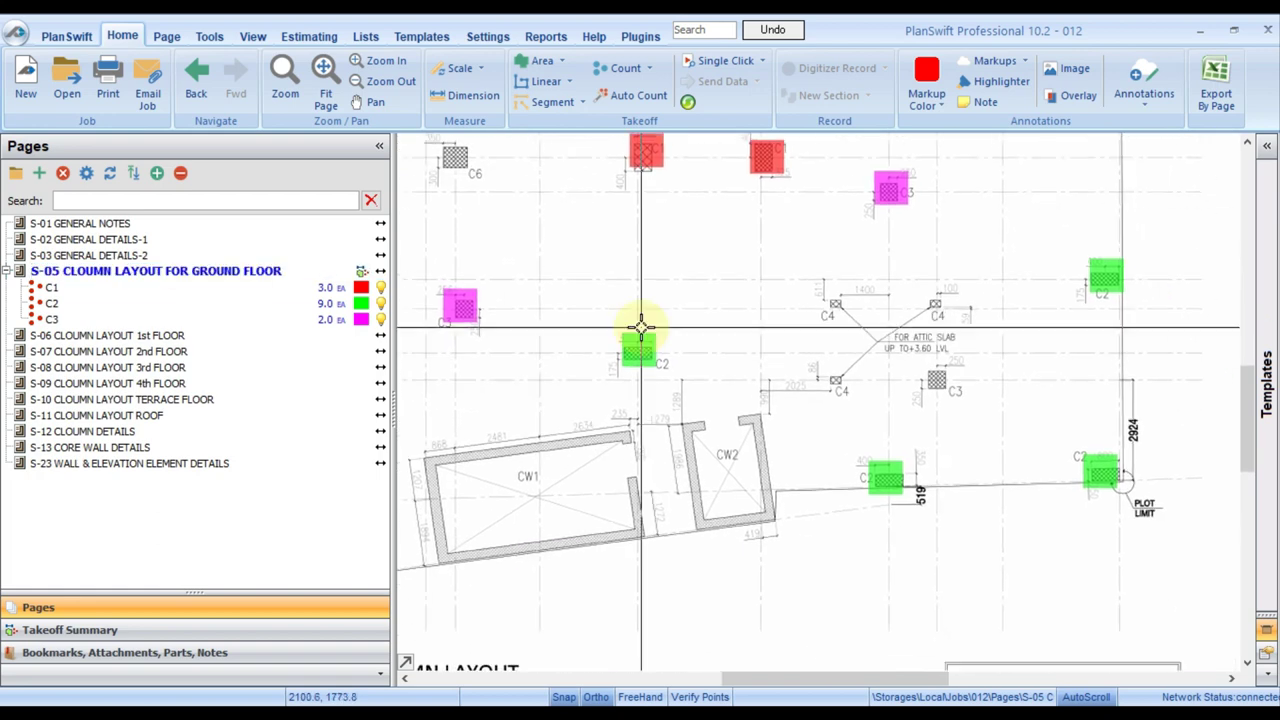
pyautogui.scroll(-2, 749, 366)
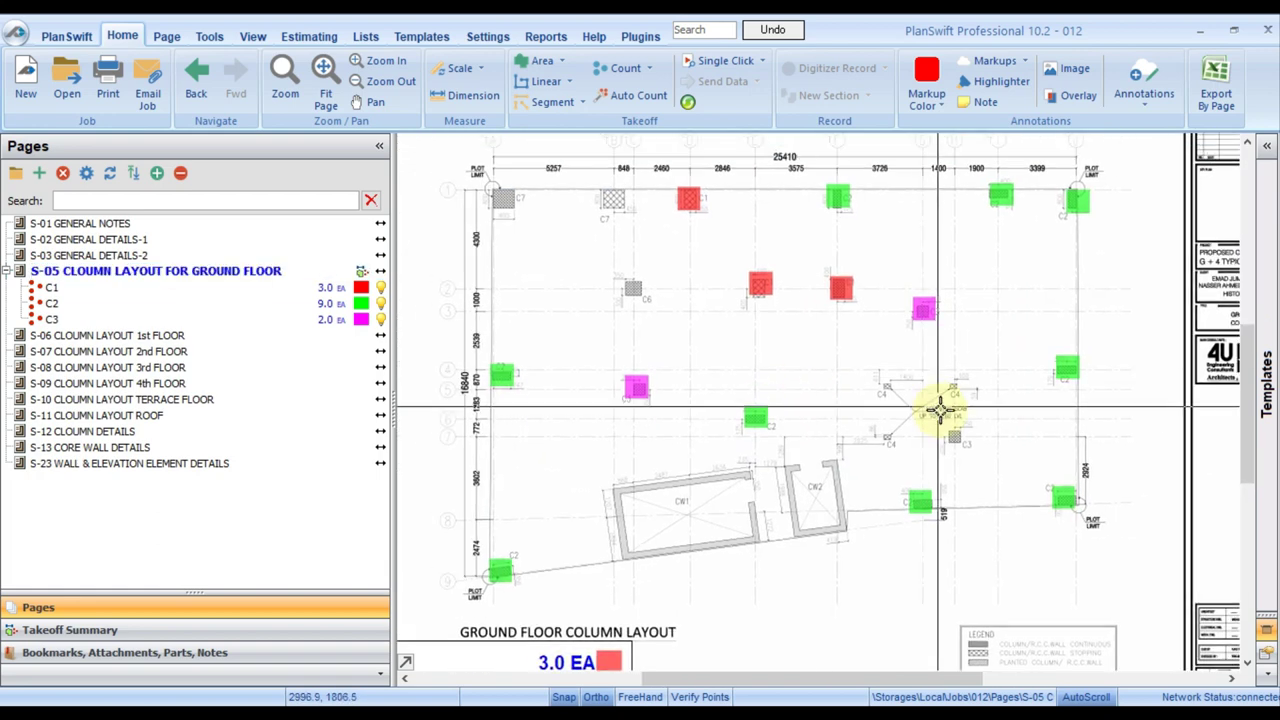
pyautogui.scroll(2, 945, 415)
pyautogui.click(42, 320)
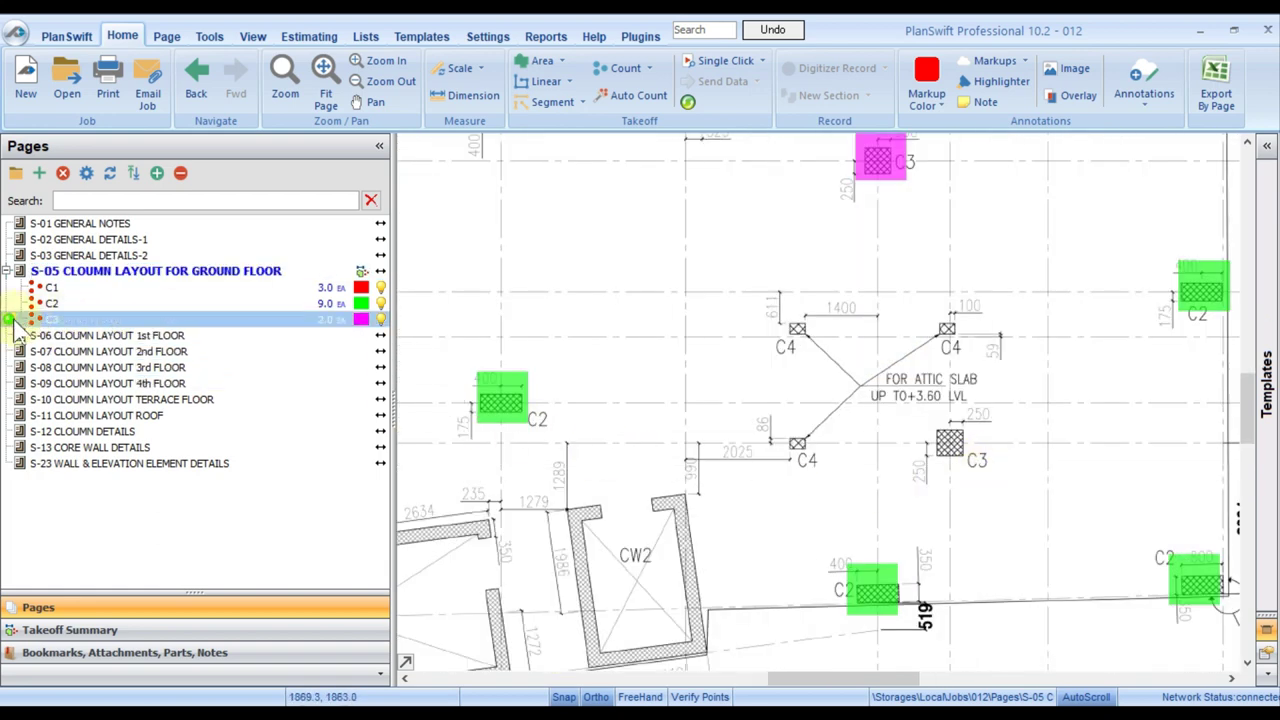
pyautogui.click(9, 320)
pyautogui.click(950, 443)
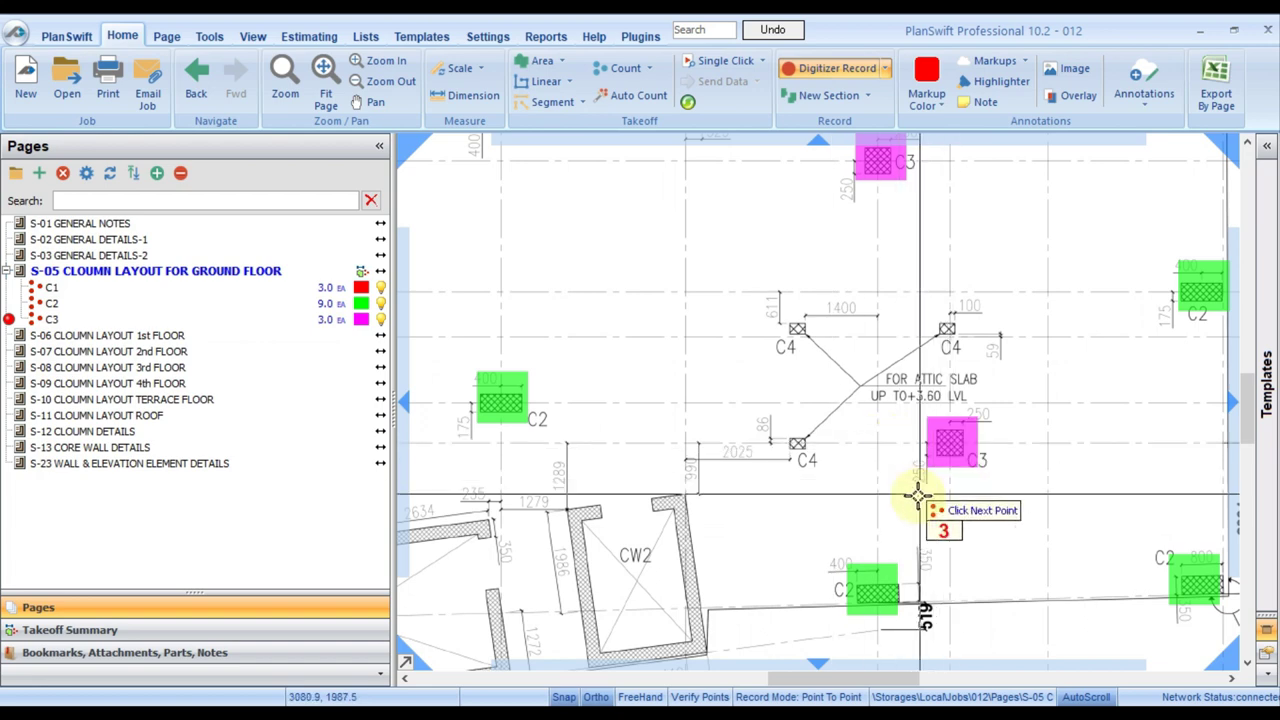
pyautogui.scroll(-2, 918, 494)
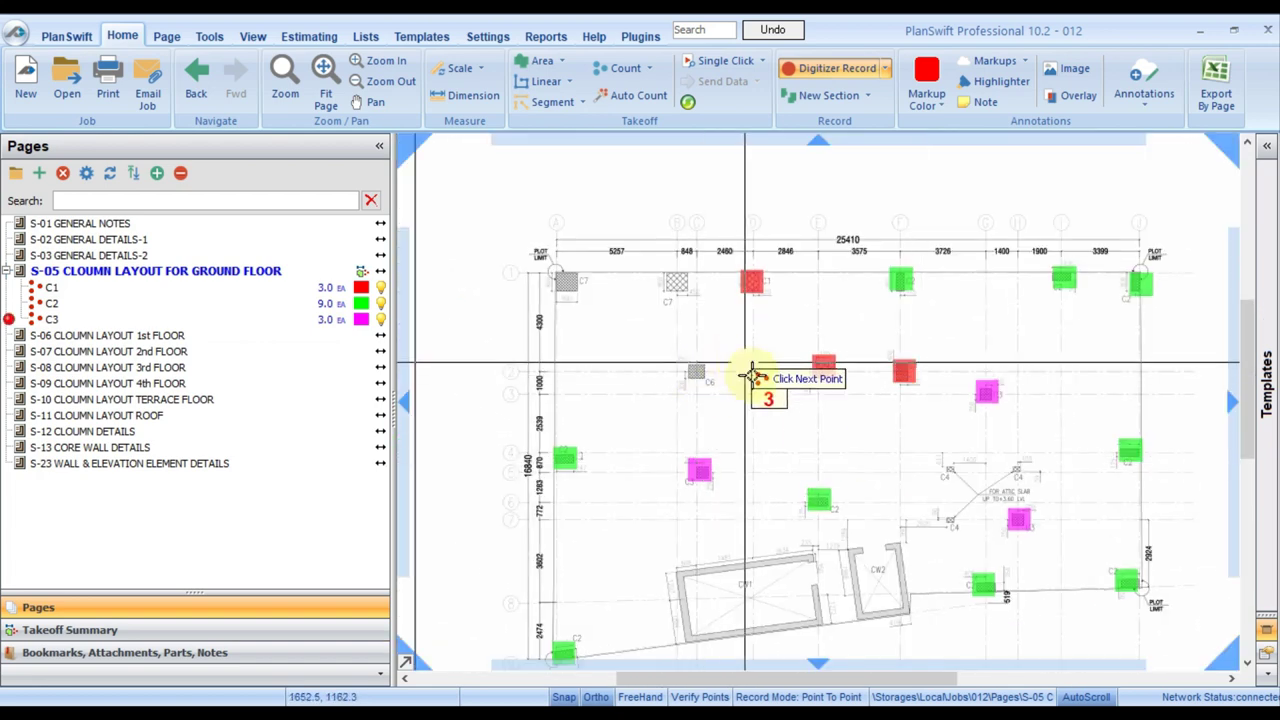
pyautogui.scroll(3, 752, 374)
pyautogui.rightClick(650, 262)
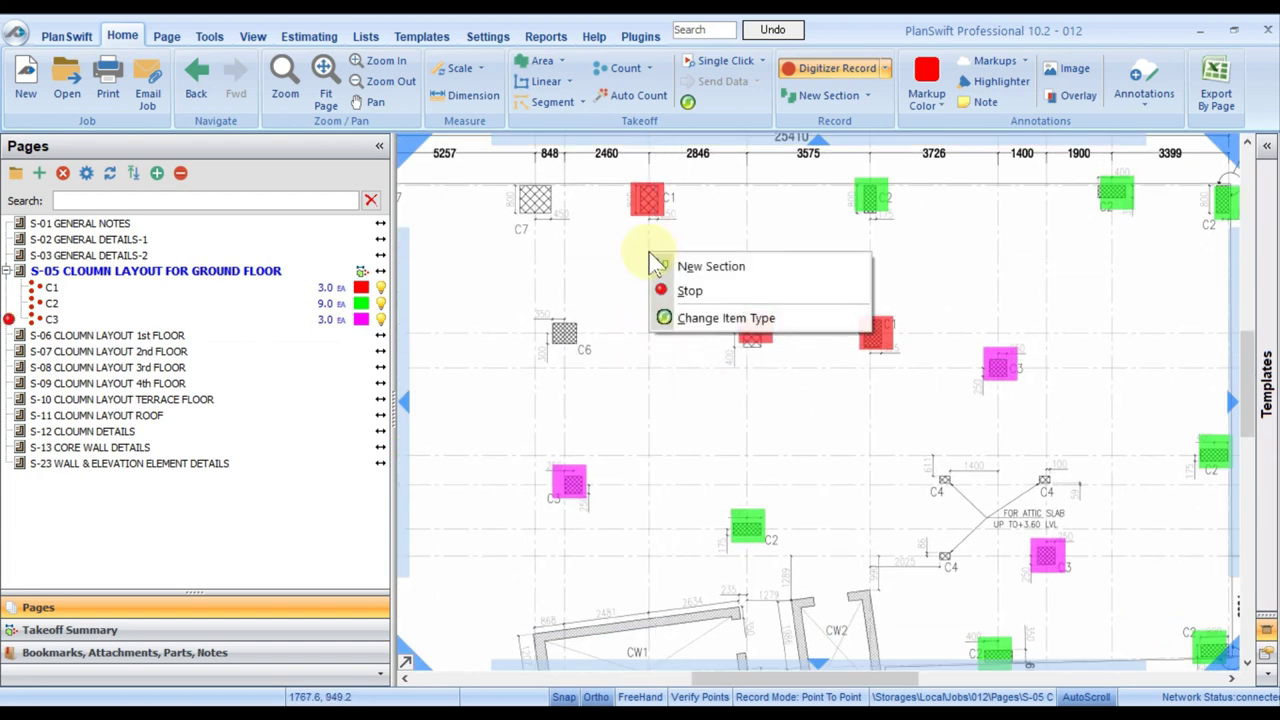
pyautogui.click(688, 290)
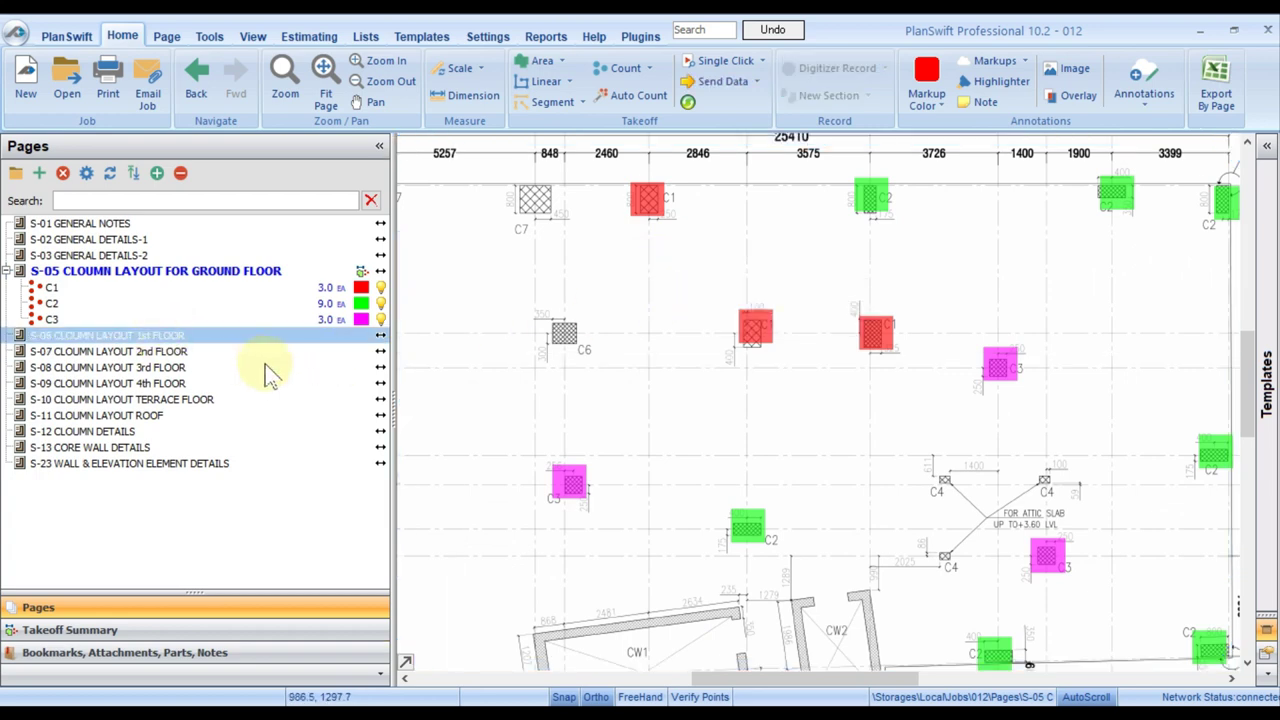
pyautogui.hotkey('alt', 'Tab')
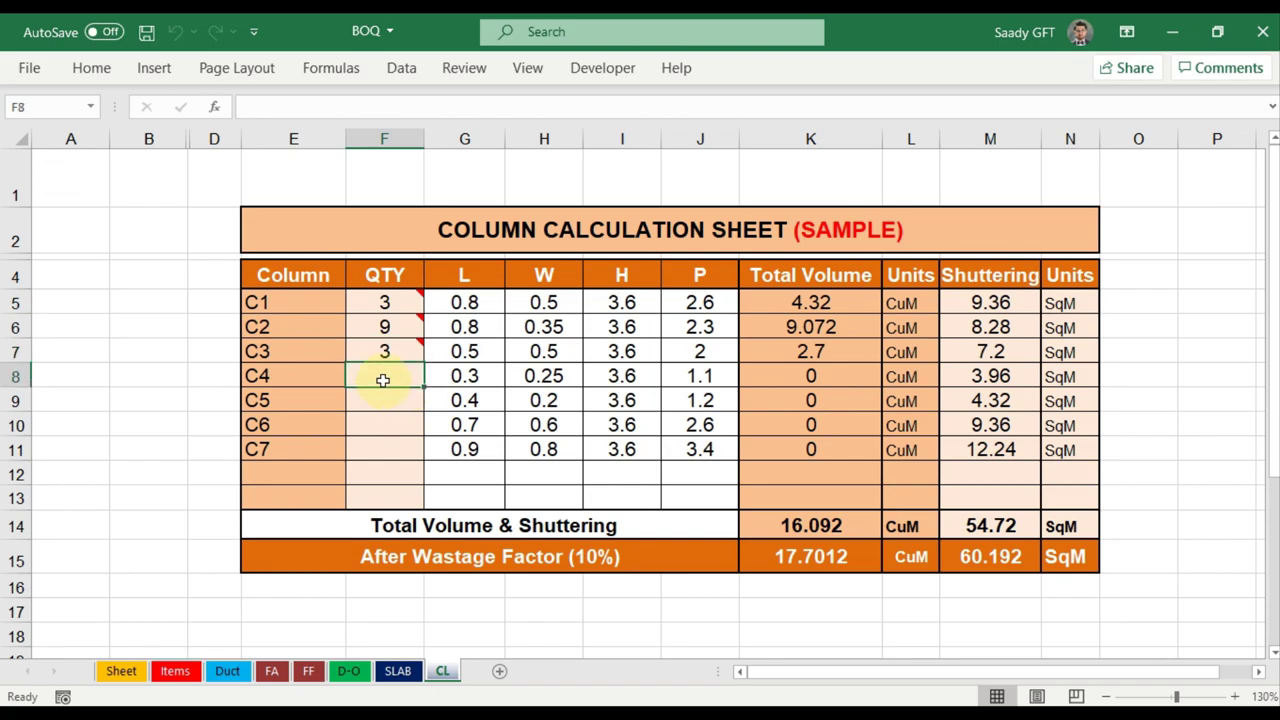
# Step: Create a C4 count takeoff linked to Excel cell F8 with yellow square markers
pyautogui.hotkey('alt', 'Tab')
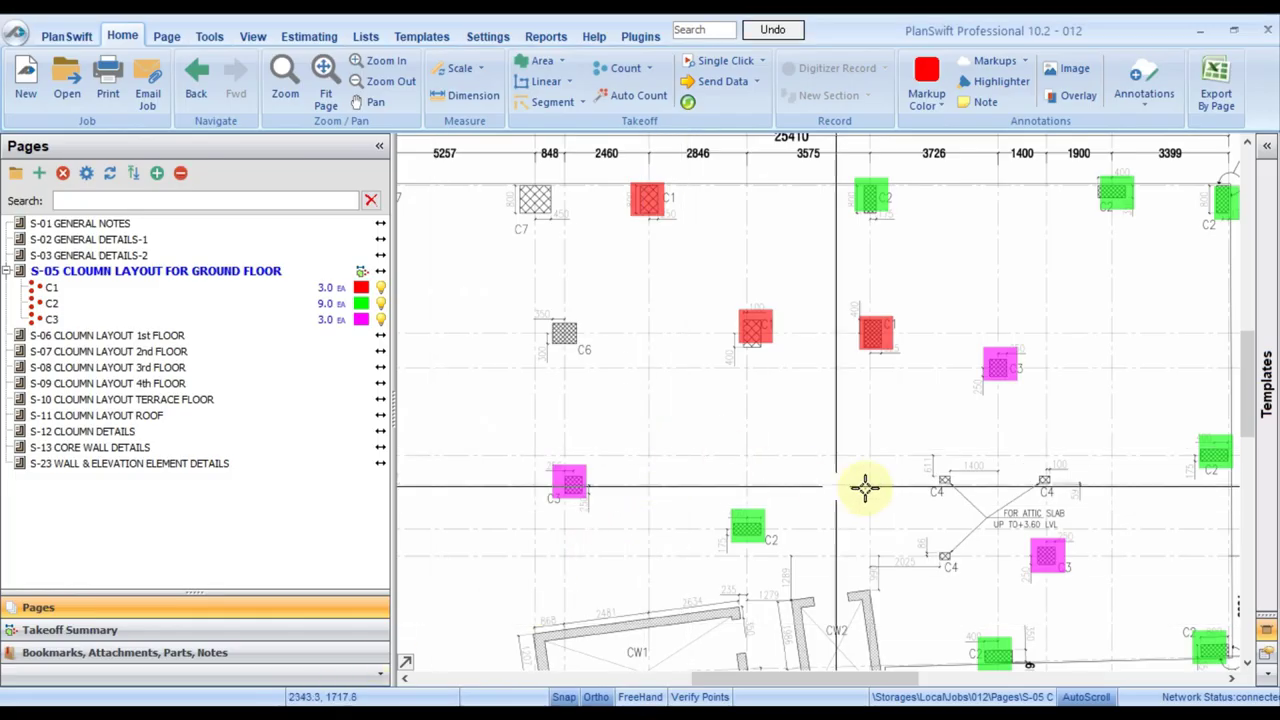
pyautogui.scroll(2, 1038, 482)
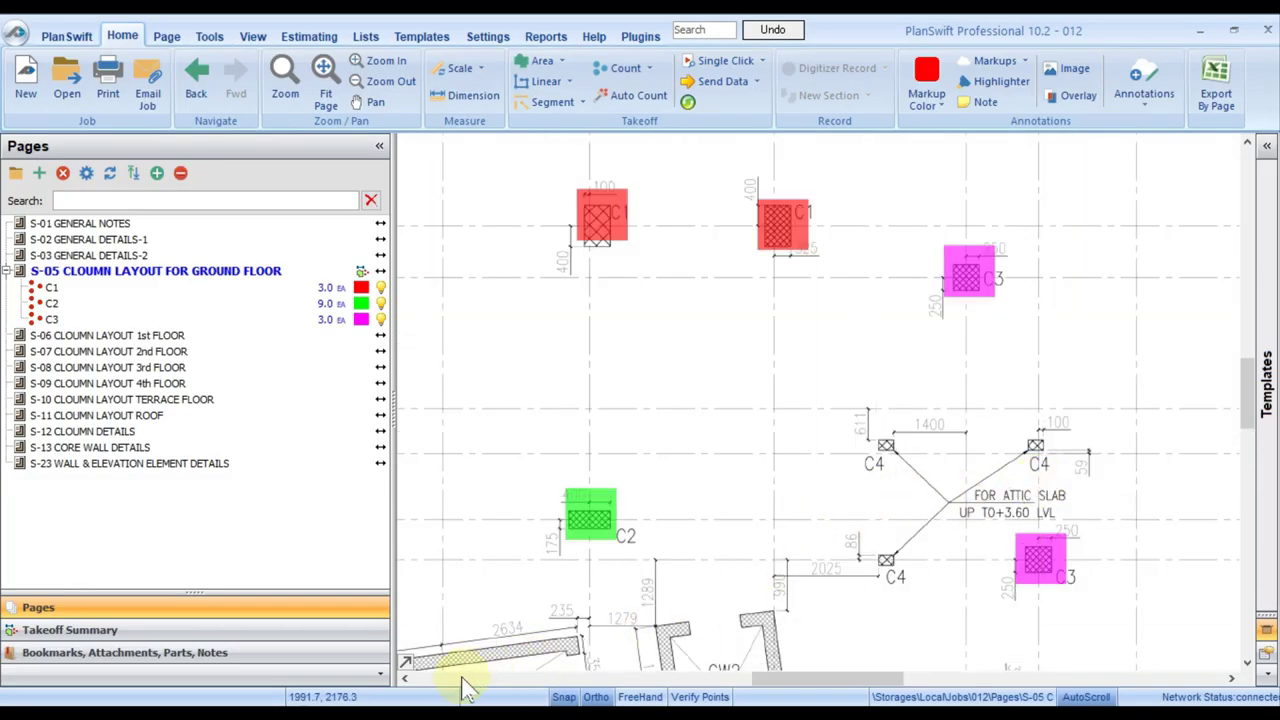
pyautogui.hotkey('alt', 'Tab')
pyautogui.rightClick(398, 392)
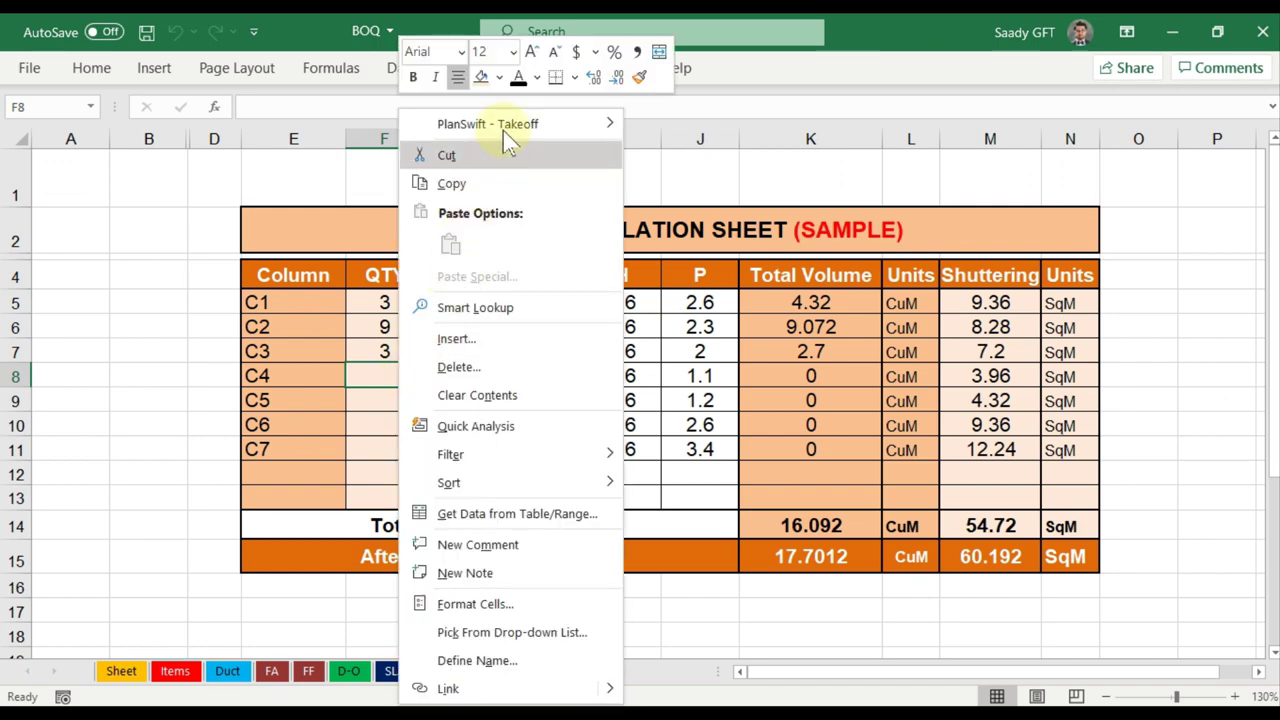
pyautogui.moveTo(510, 124)
pyautogui.click(690, 207)
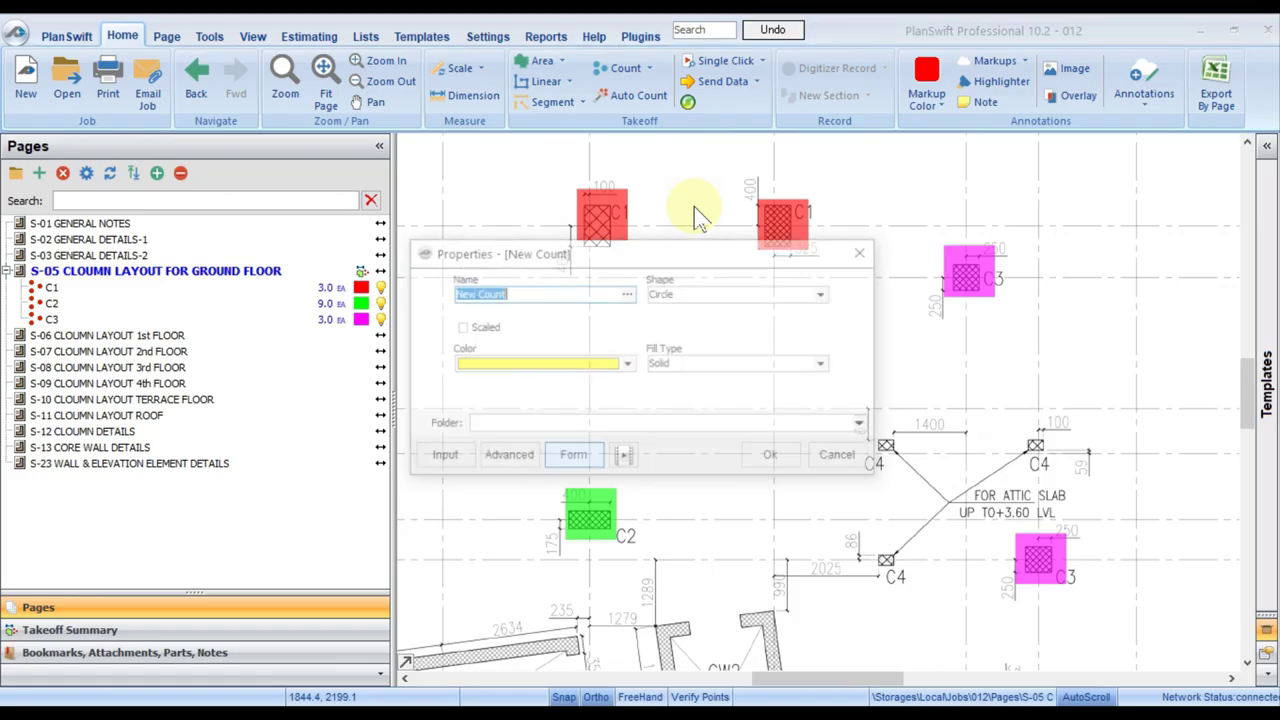
pyautogui.write('C')
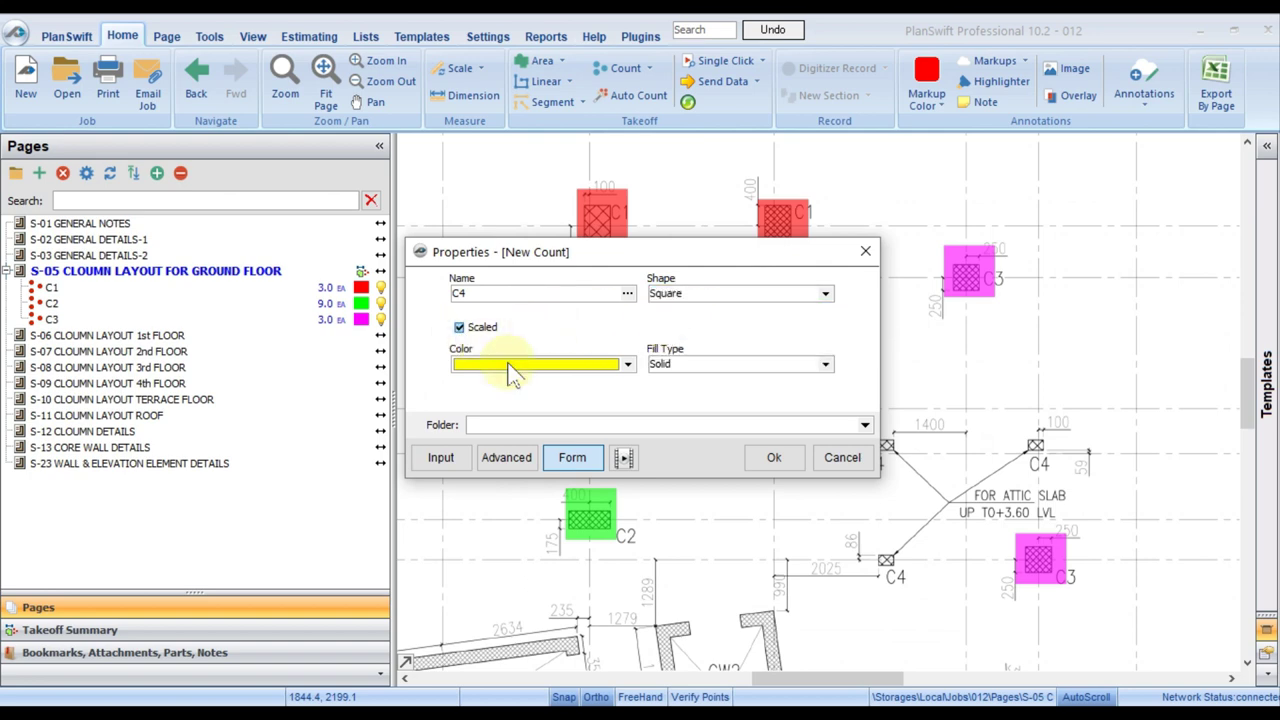
pyautogui.write('4')
pyautogui.click(766, 457)
# Step: Mark the three C4 columns on the plan, stop counting, and return to Excel
pyautogui.click(1036, 447)
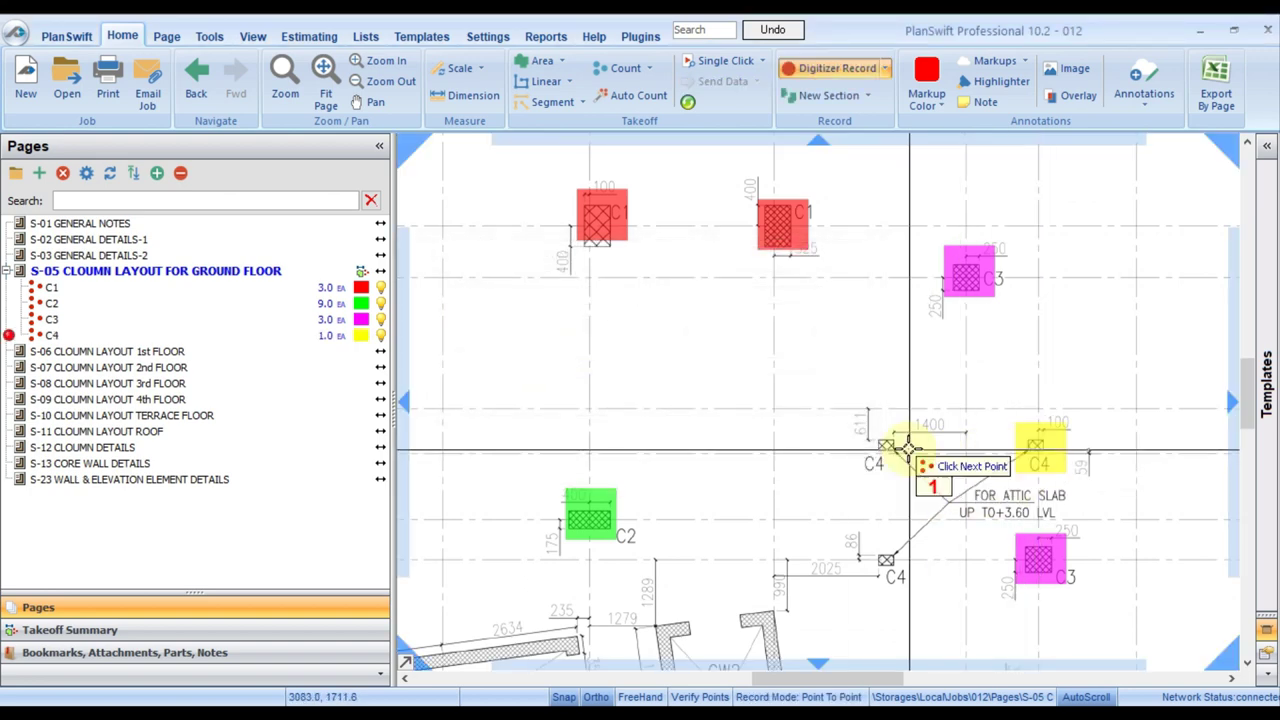
pyautogui.click(886, 446)
pyautogui.click(887, 557)
pyautogui.scroll(-1, 750, 450)
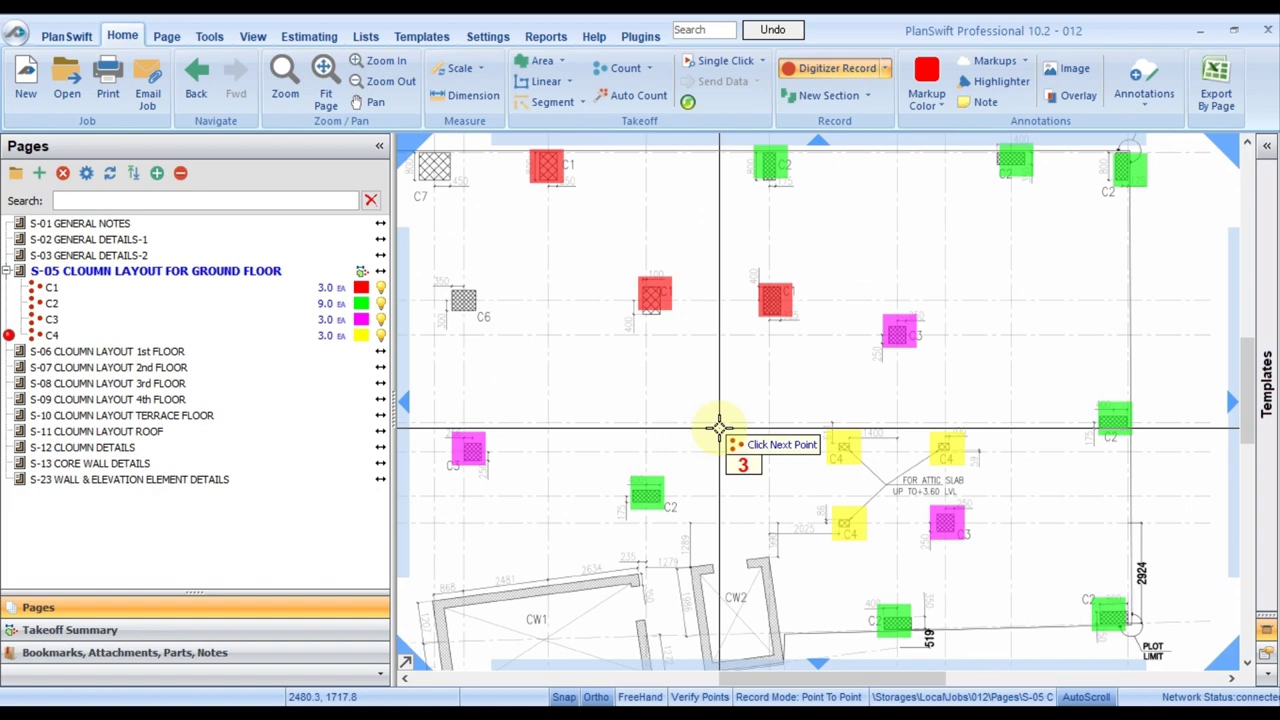
pyautogui.rightClick(607, 350)
pyautogui.click(643, 391)
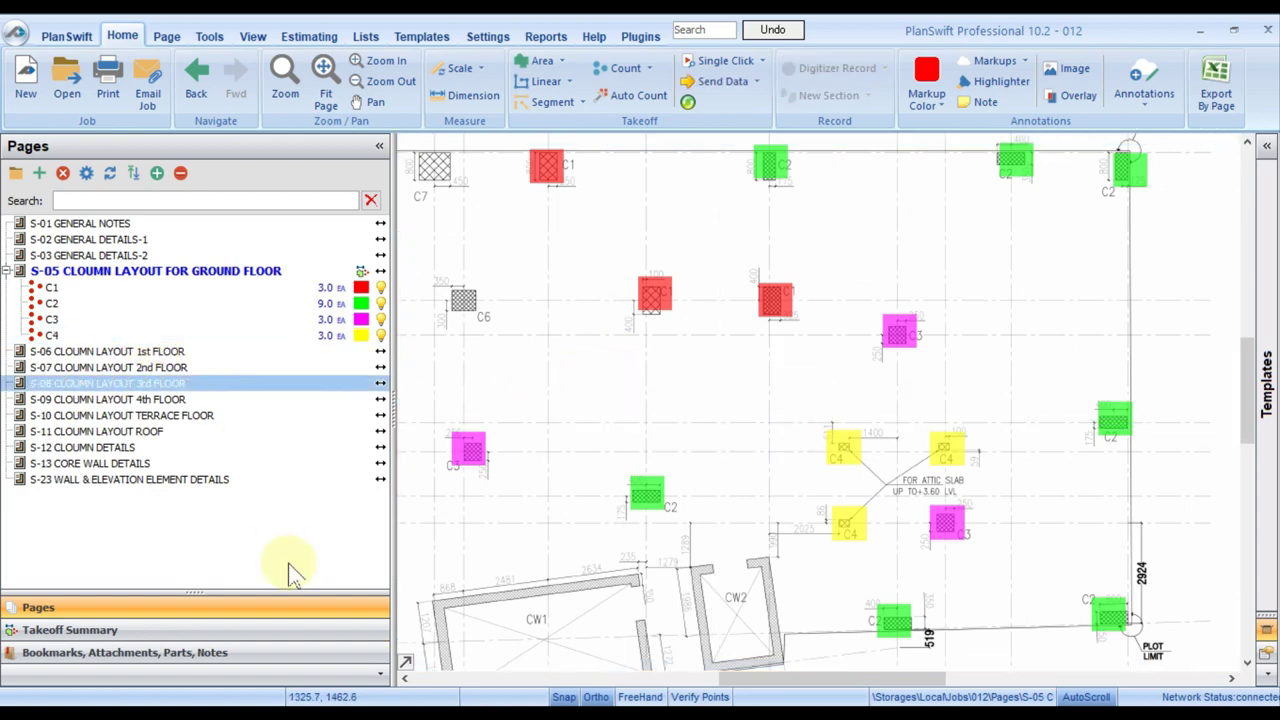
pyautogui.hotkey('alt', 'Tab')
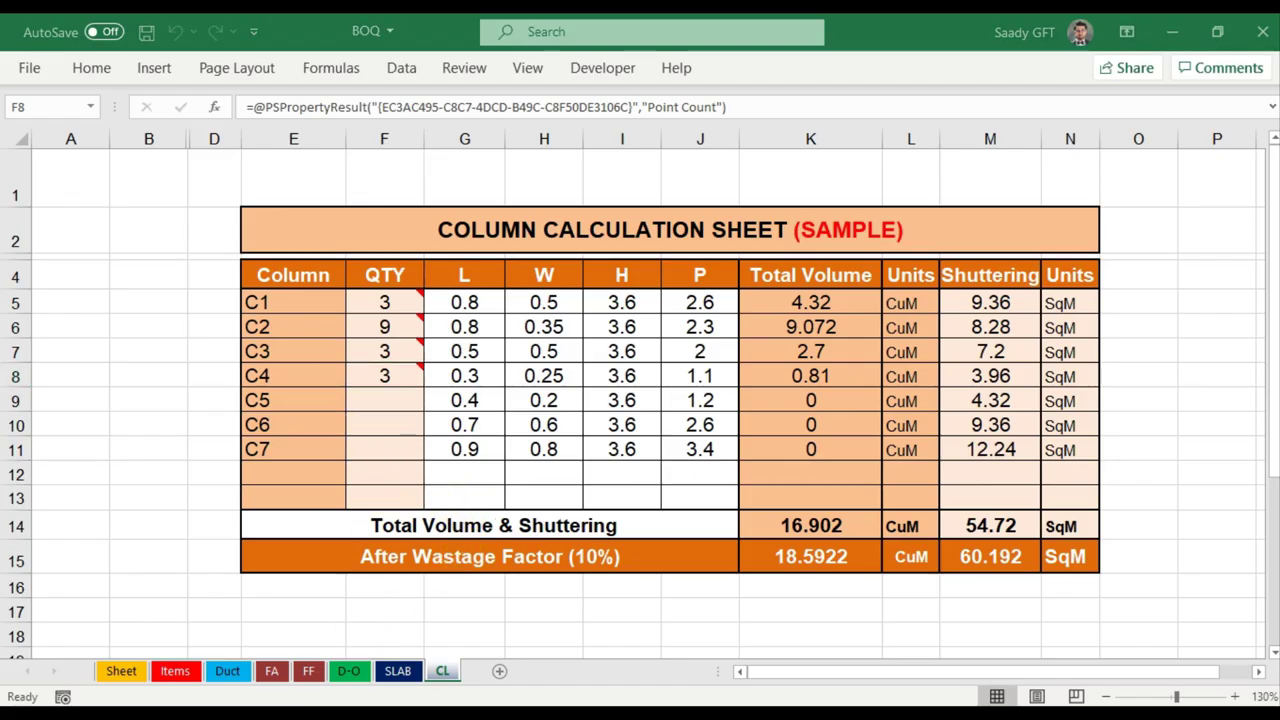